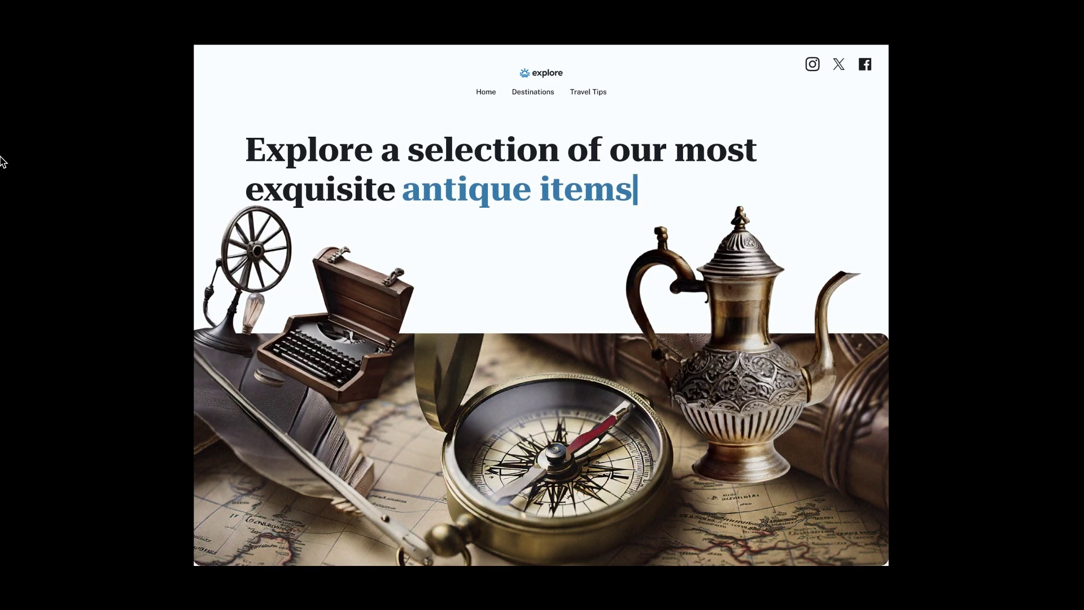
Exit the full-screen antique hero preview back to the 'typewriter effect' page canvas.
key(Escape)
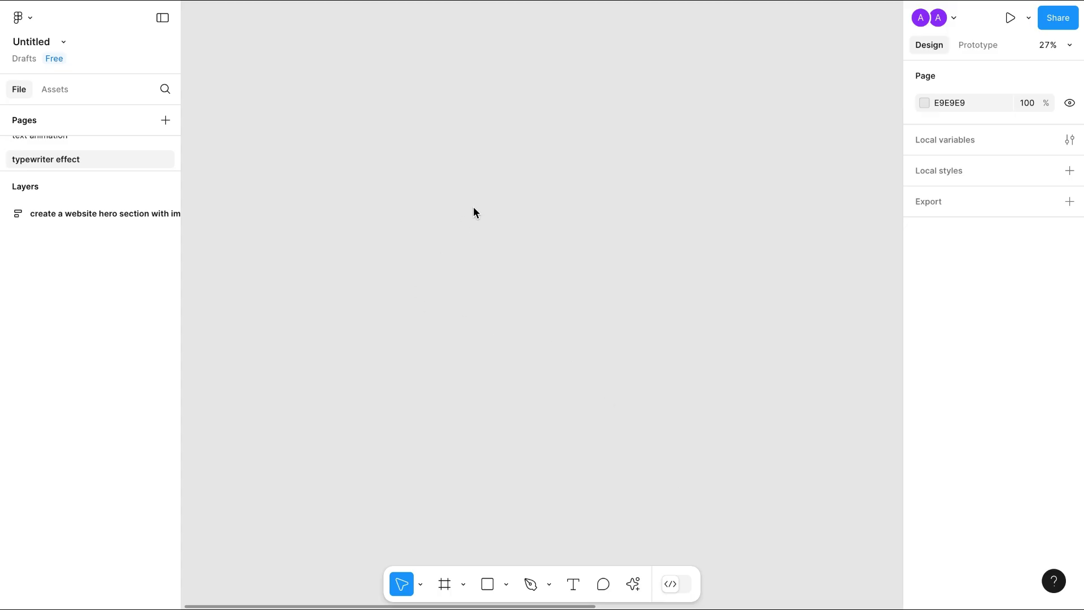
Draw an 11×87 frame as the cursor bar and fill it steel blue 3B82B5.
scroll(477, 305, up, 5)
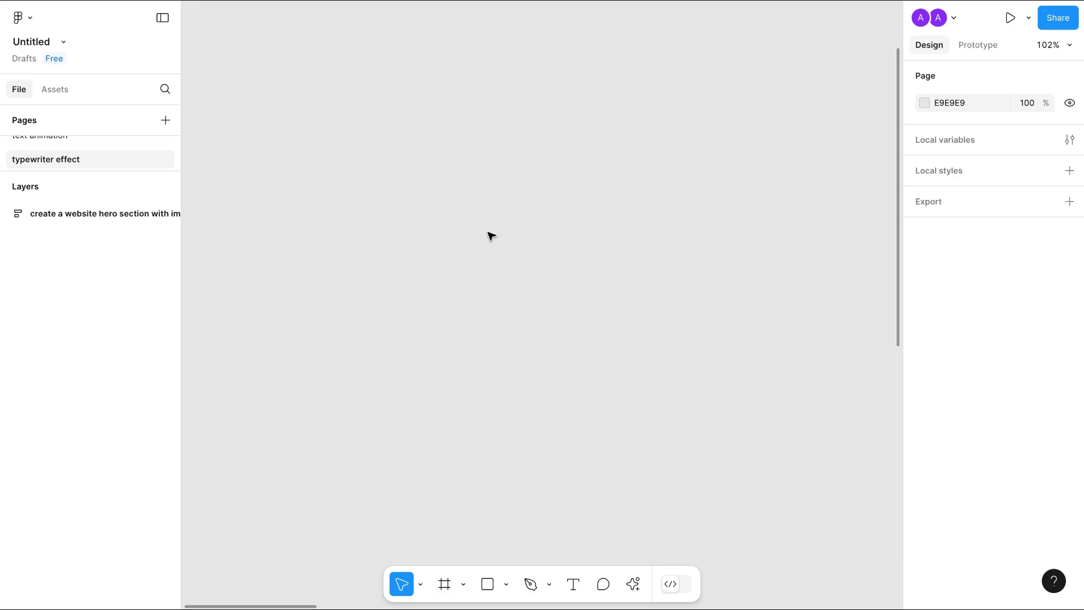
key(f)
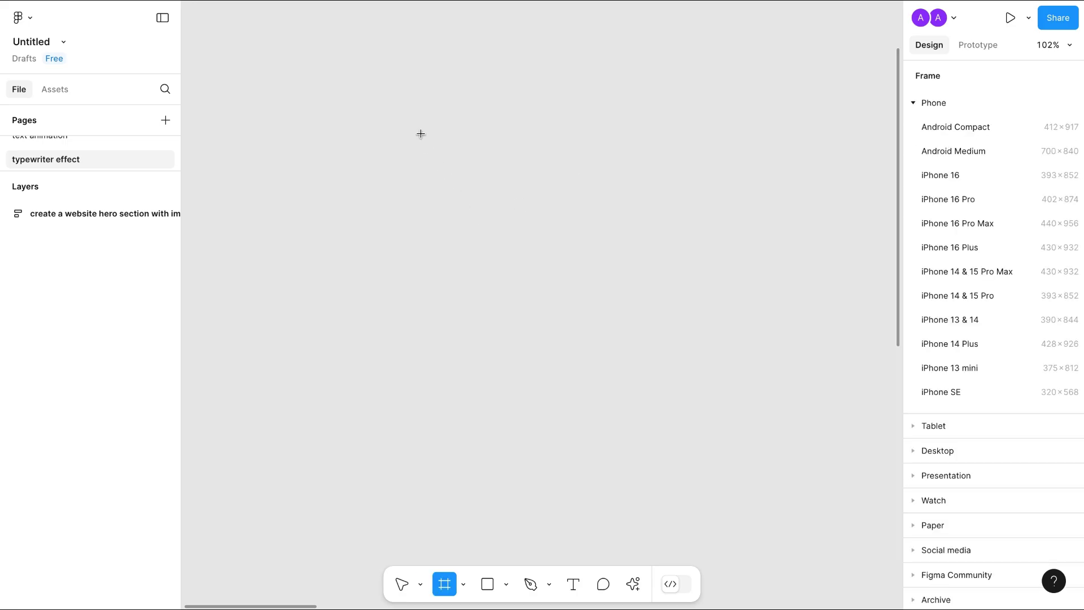
drag(421, 130, 431, 192)
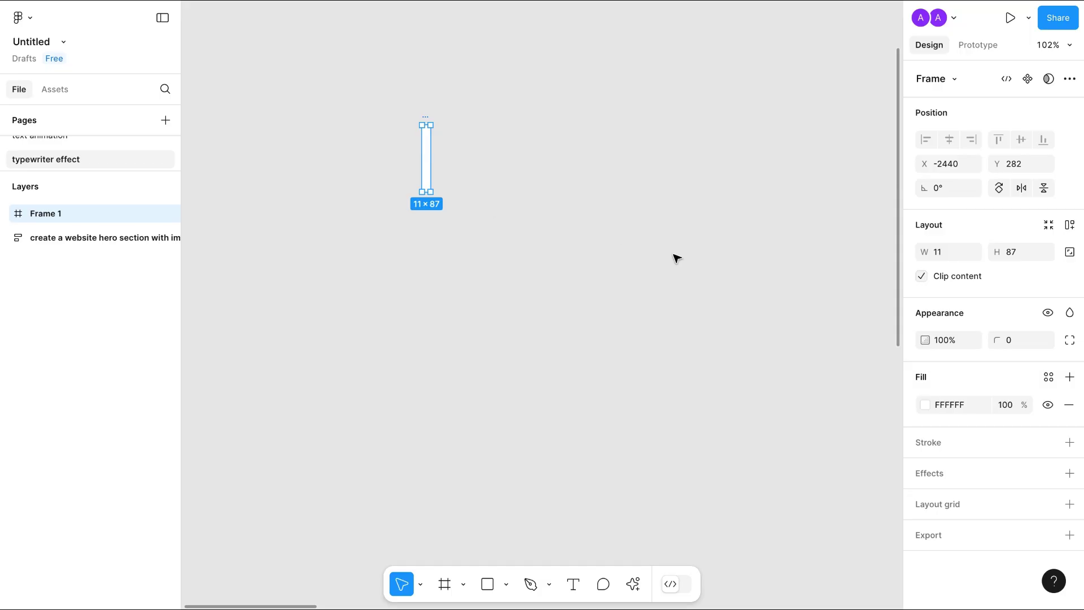
click(926, 404)
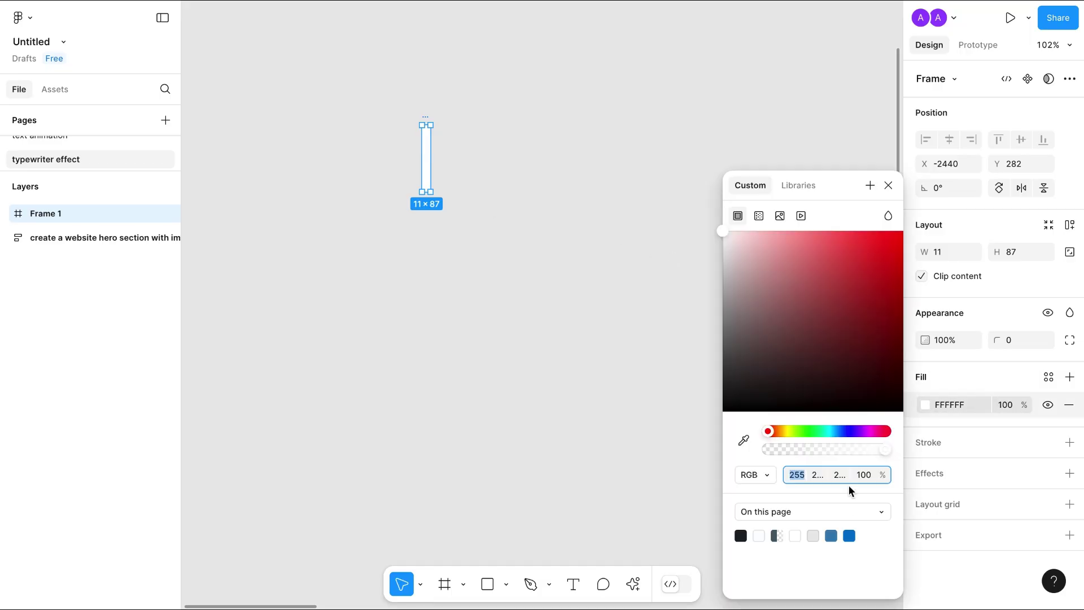
click(831, 536)
click(597, 336)
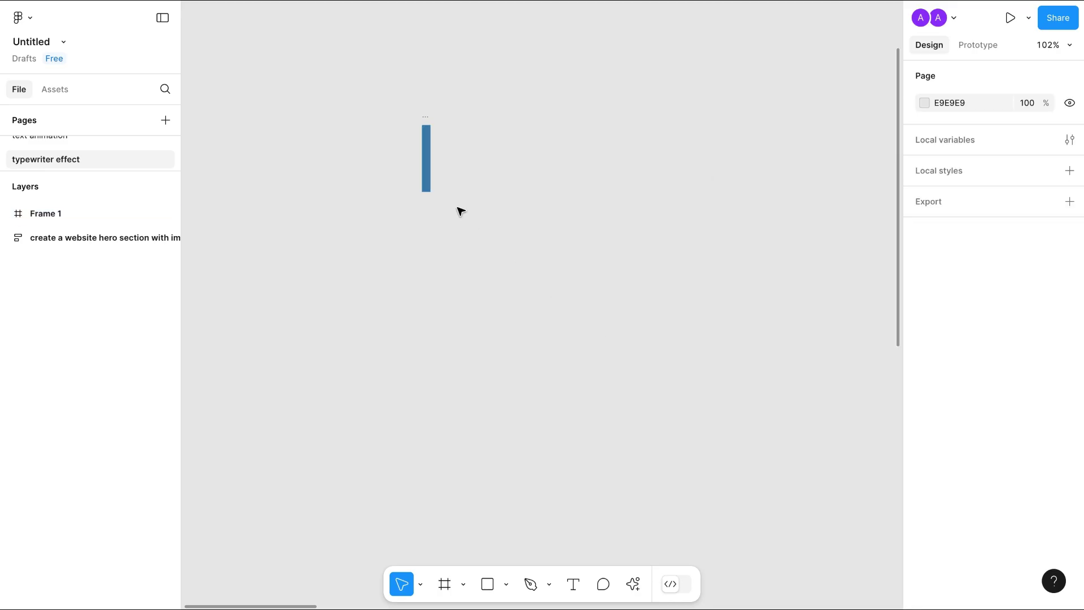
click(427, 182)
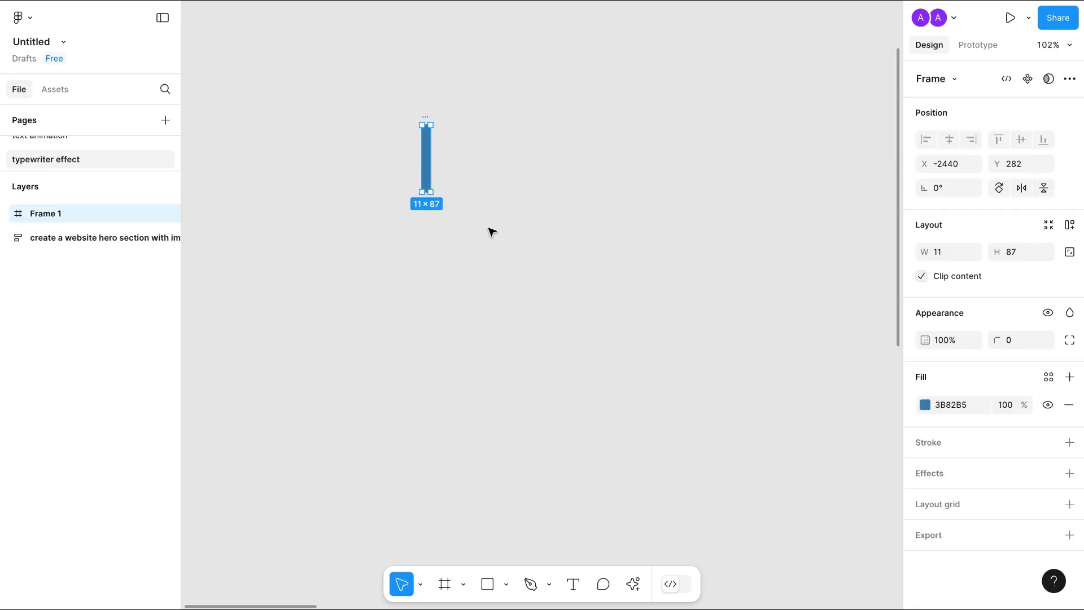
click(484, 257)
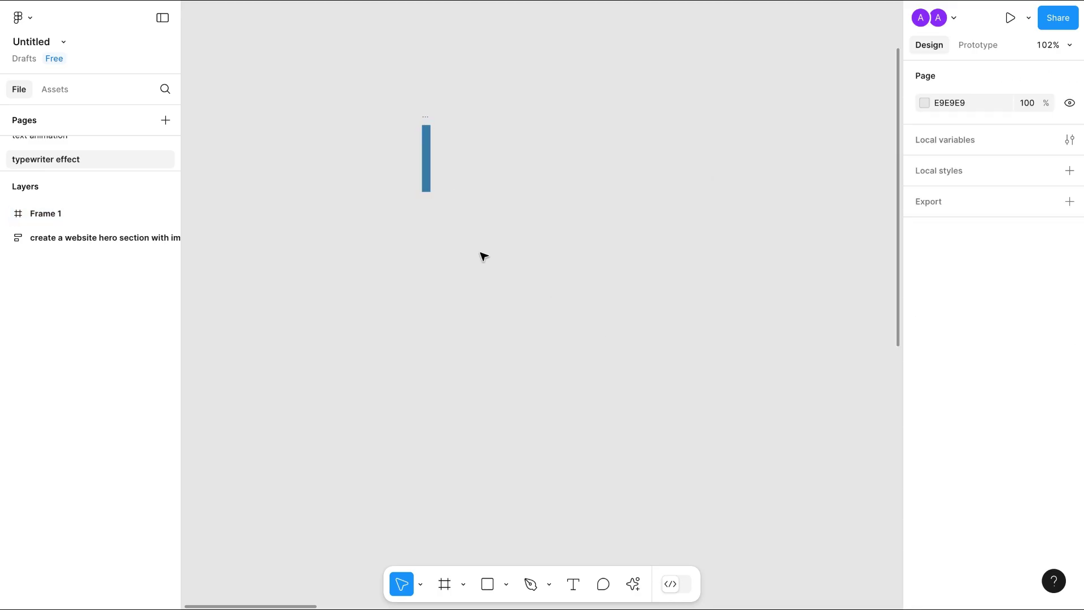
Turn the cursor frame into a component and add Variant2 with its fill hidden.
click(428, 185)
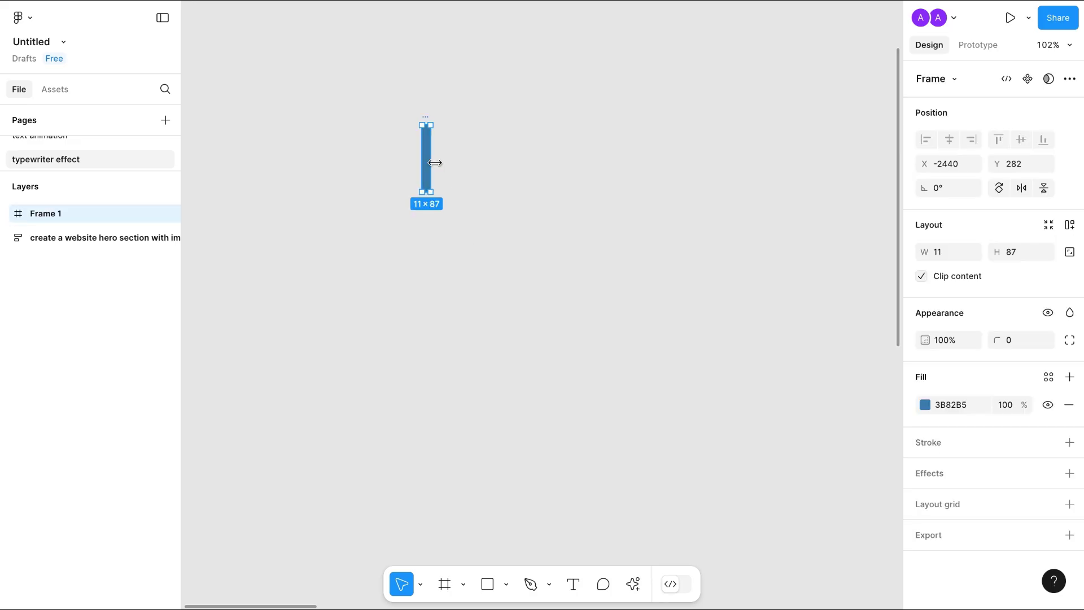
click(1026, 81)
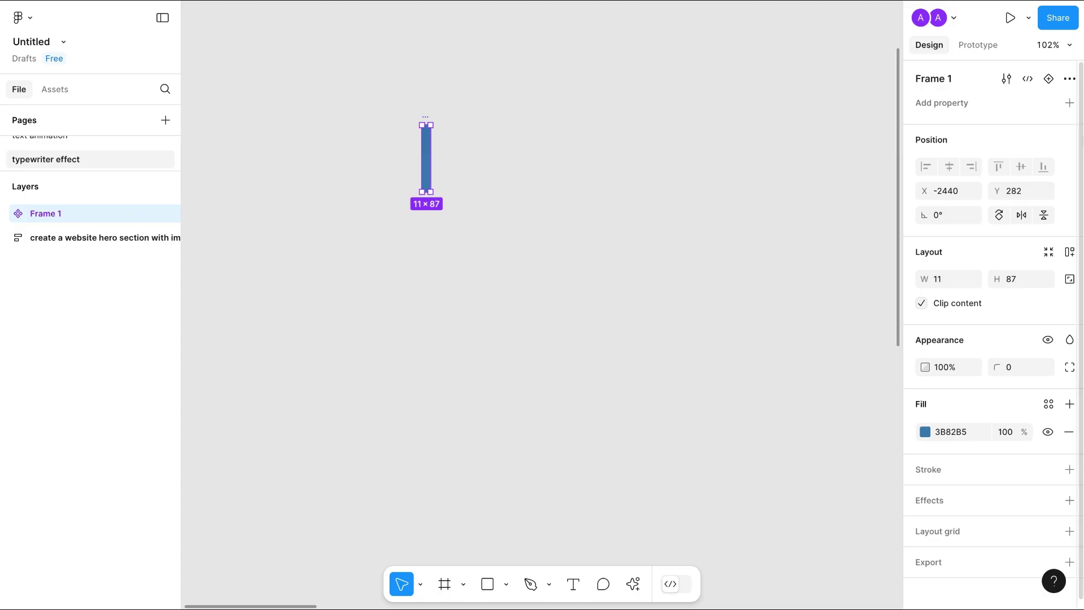
click(1046, 82)
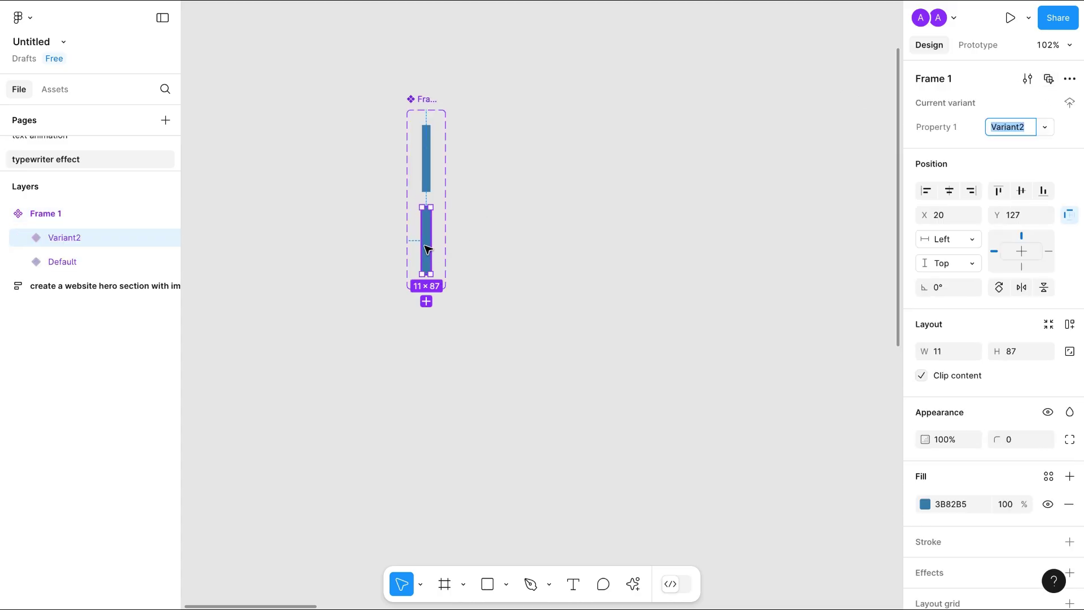
scroll(1037, 482, down, 3)
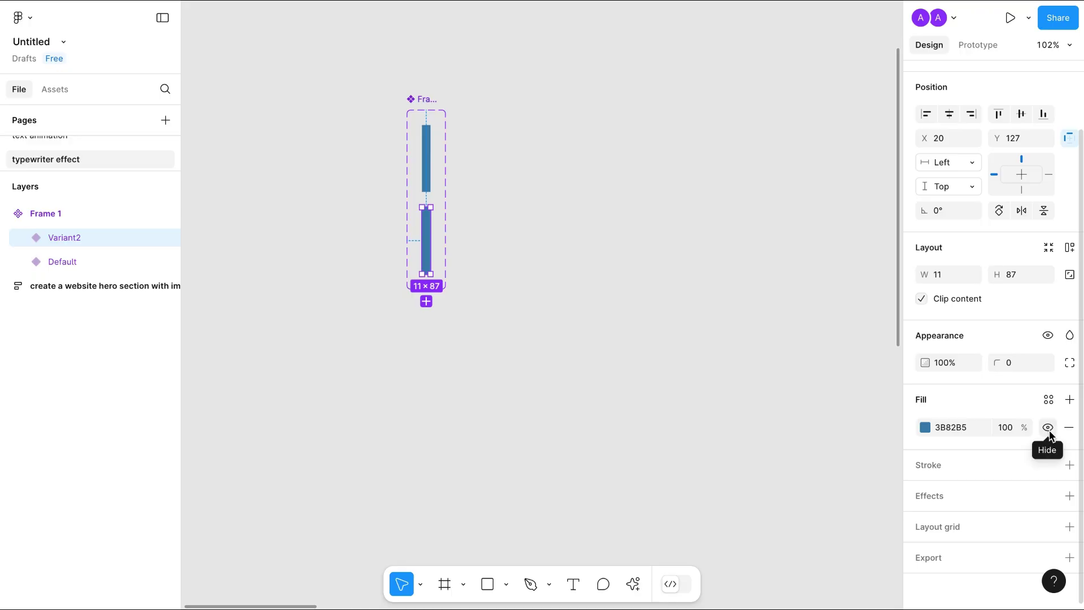
click(1049, 429)
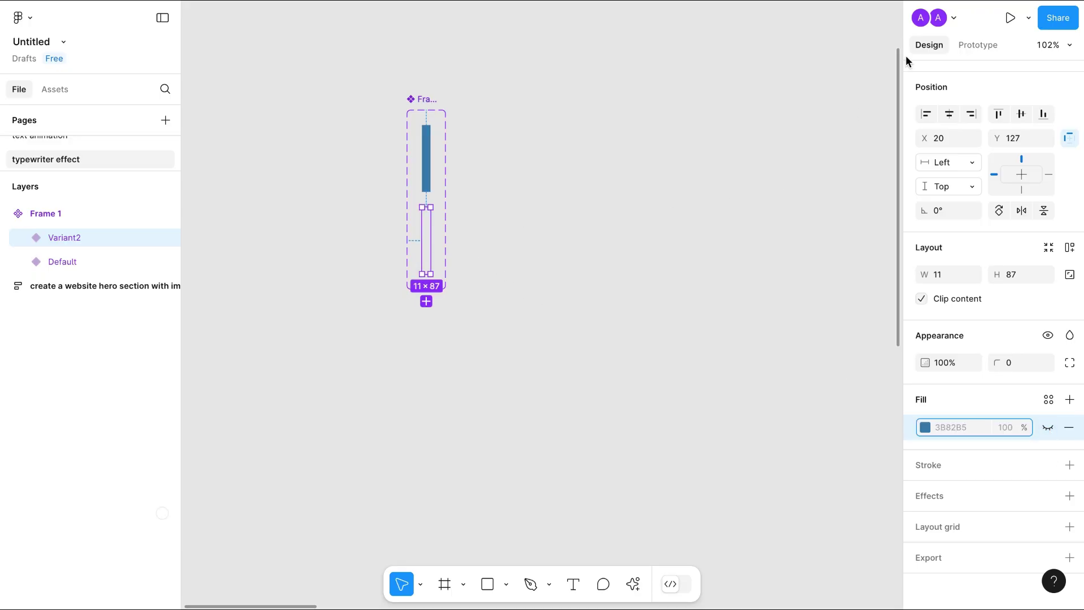
Prototype a link from Default to Variant2 triggered After delay 200ms.
click(970, 46)
click(428, 161)
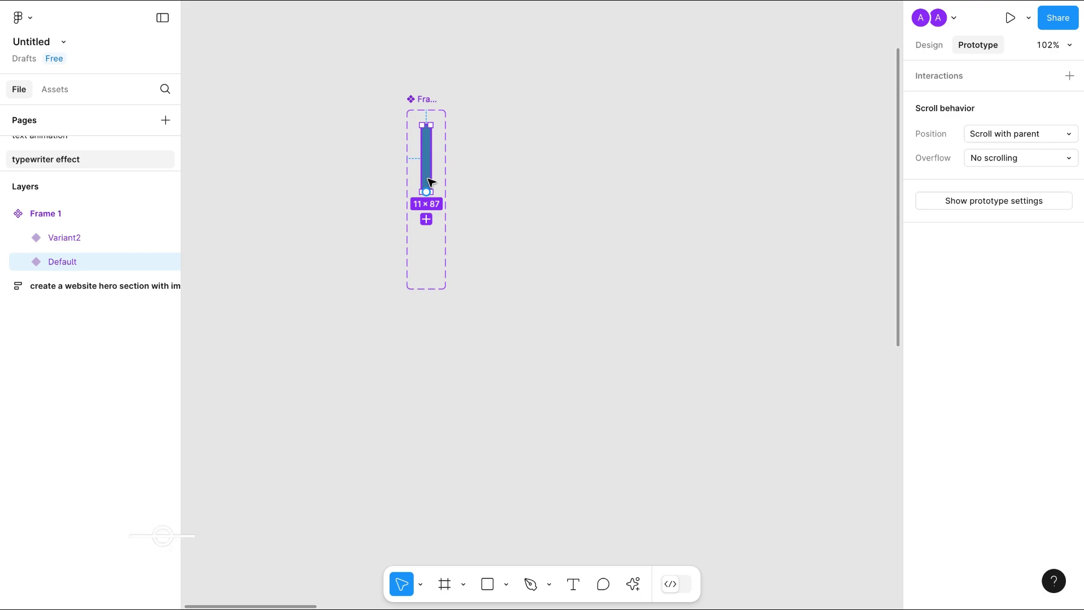
drag(426, 192, 425, 233)
click(436, 280)
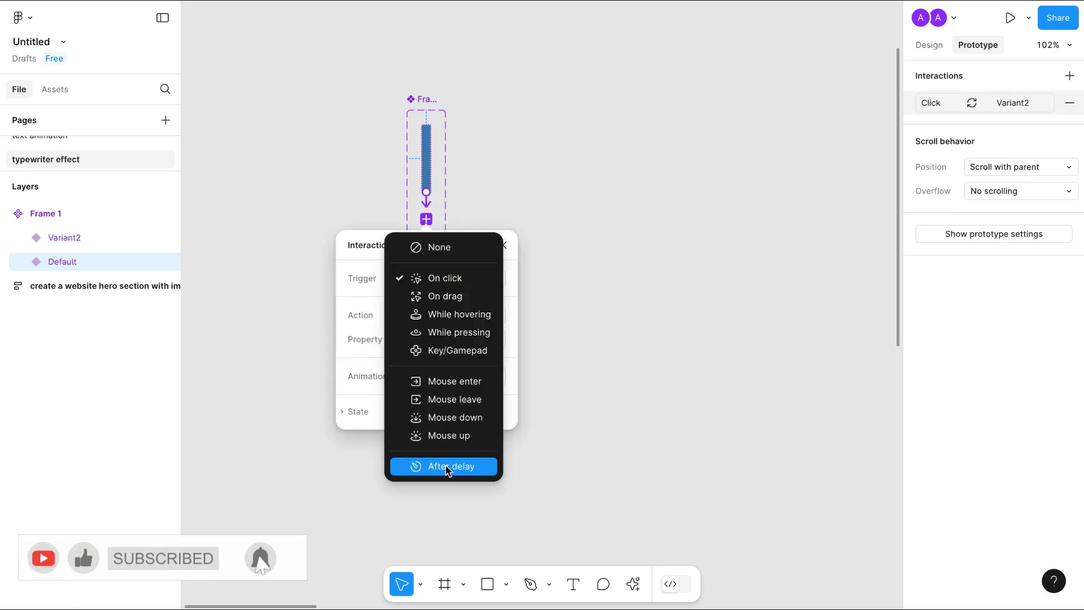
click(448, 467)
click(432, 303)
text(200ms)
click(580, 388)
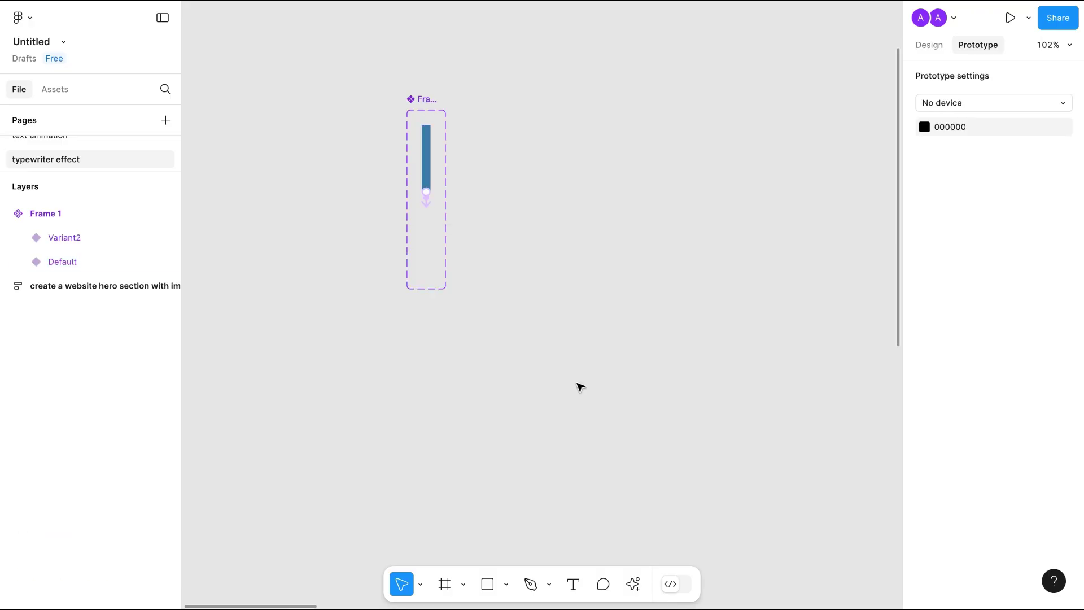
scroll(569, 252, up, 2)
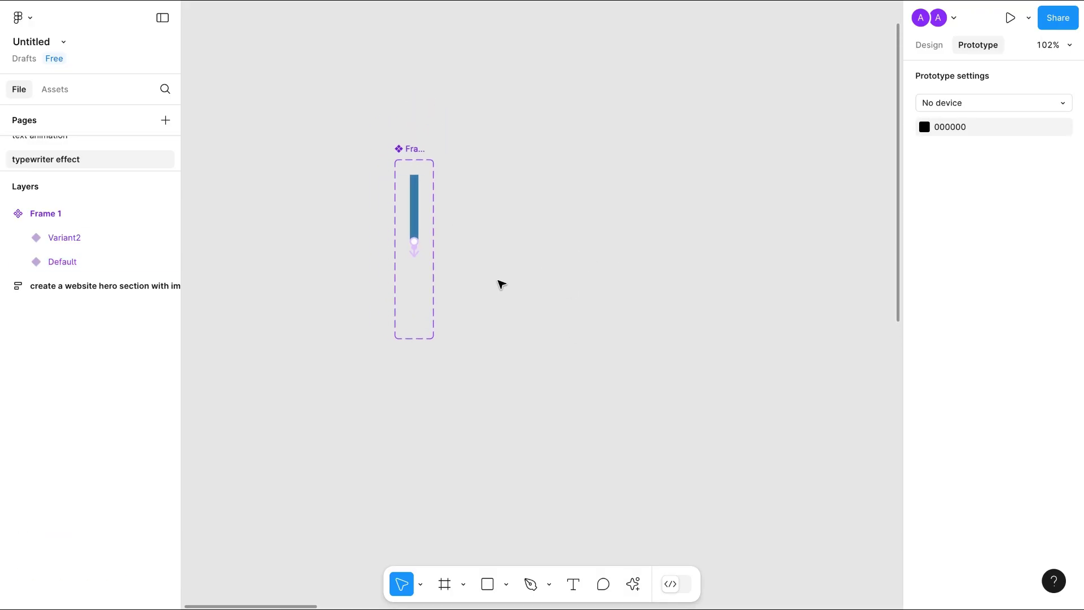
scroll(502, 284, right, 2)
scroll(502, 284, down, 1)
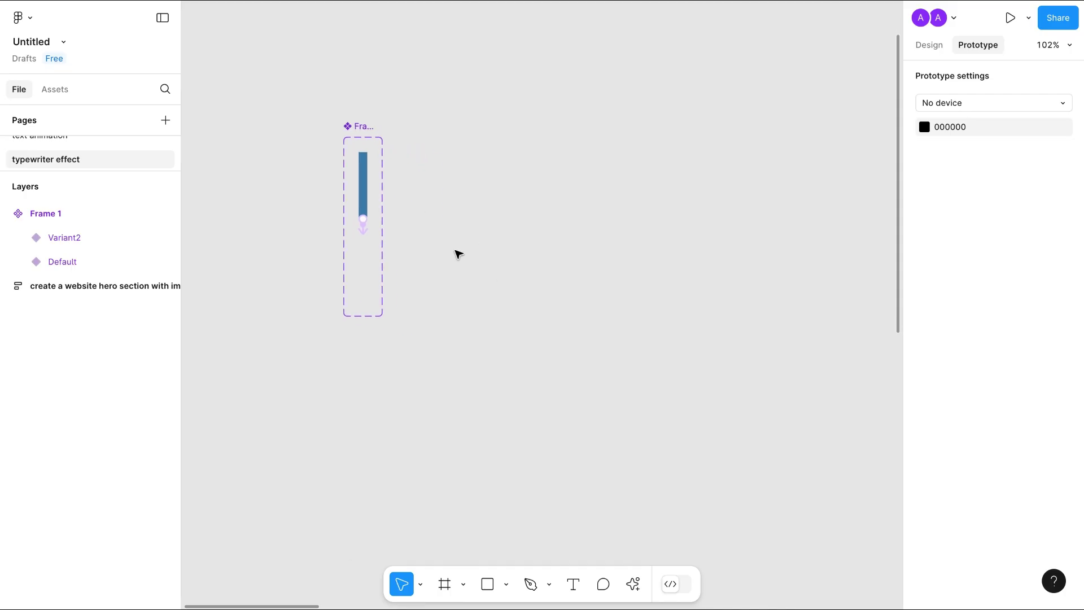
Add an 'items' text layer and move it to the right of the cursor.
key(t)
click(467, 216)
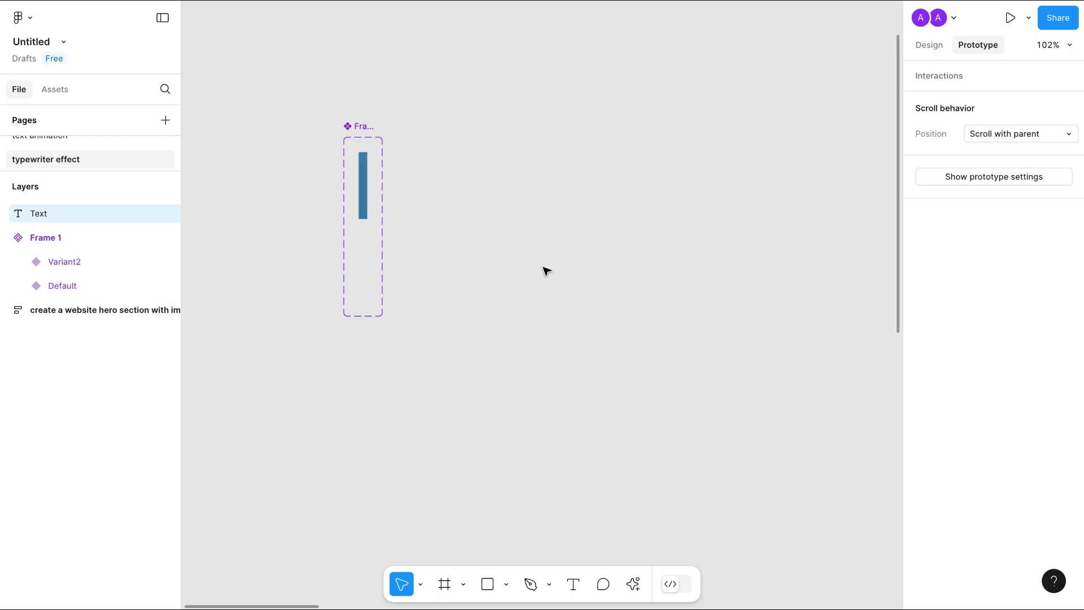
text(items)
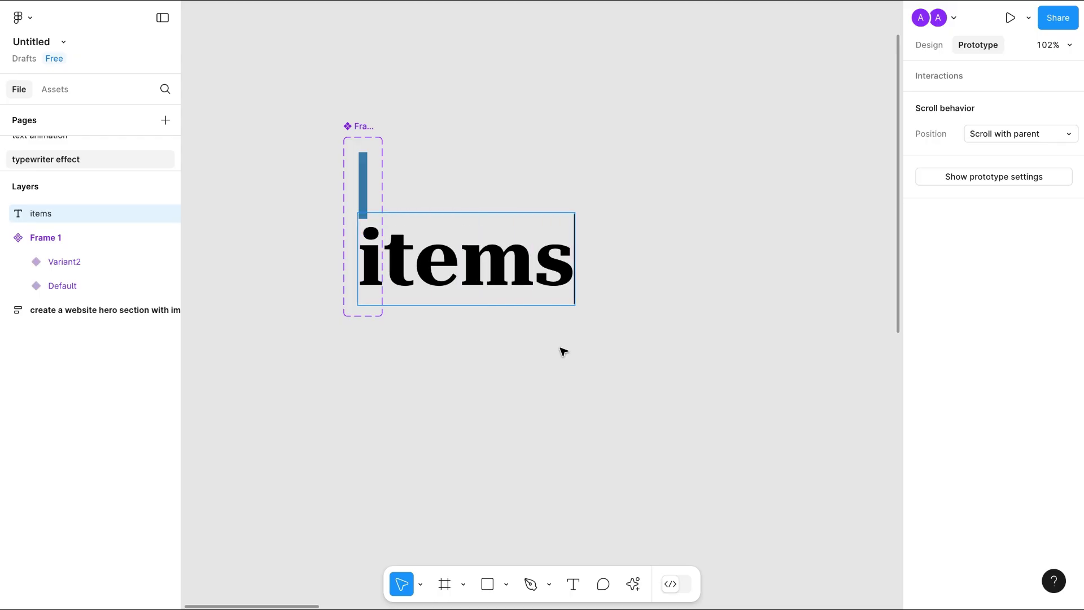
key(Escape)
drag(476, 266, 536, 264)
scroll(536, 266, right, 3)
scroll(537, 265, up, 1)
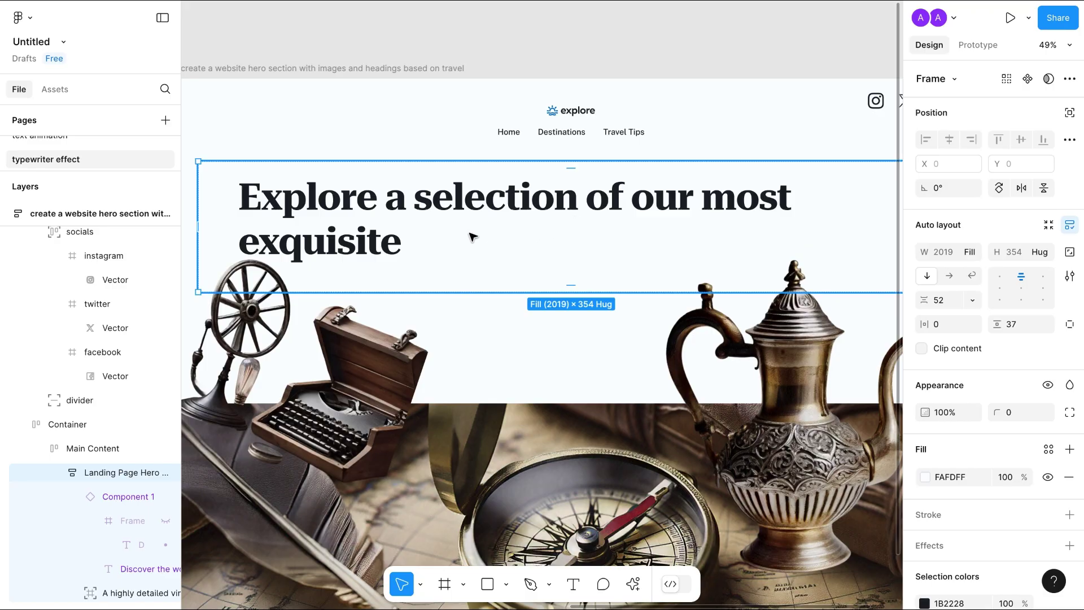
Change the hero heading's letter spacing from -2% to 0%.
double_click(324, 199)
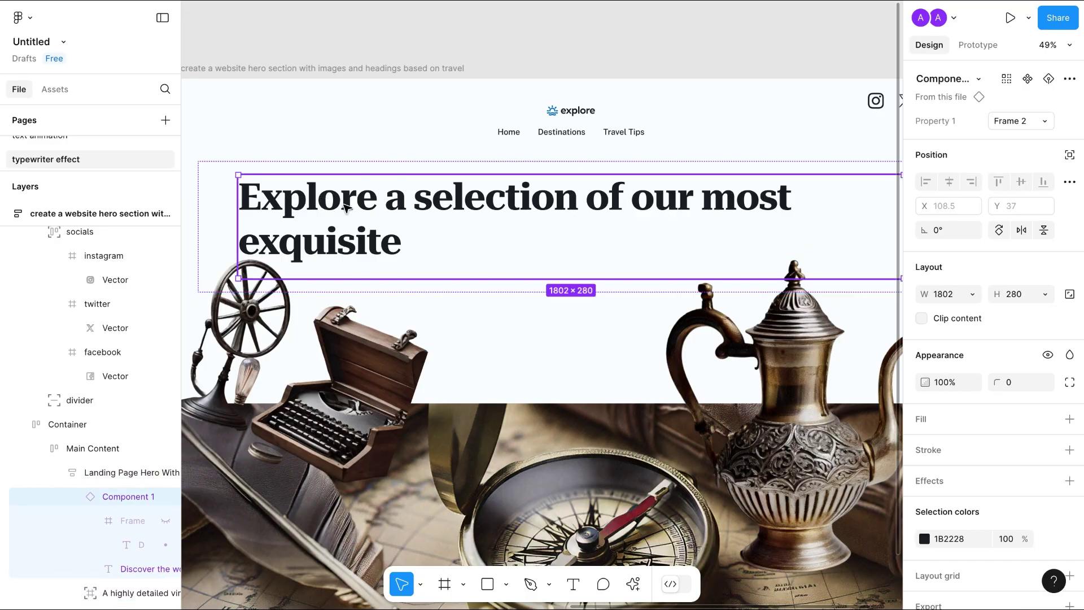
double_click(416, 210)
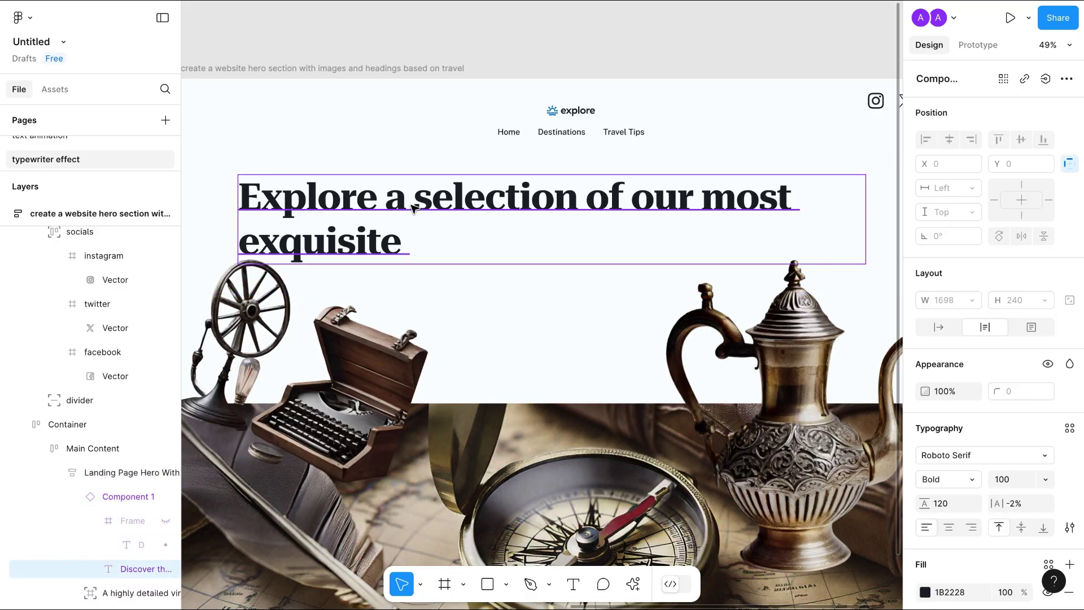
click(1015, 504)
text(0)
key(Return)
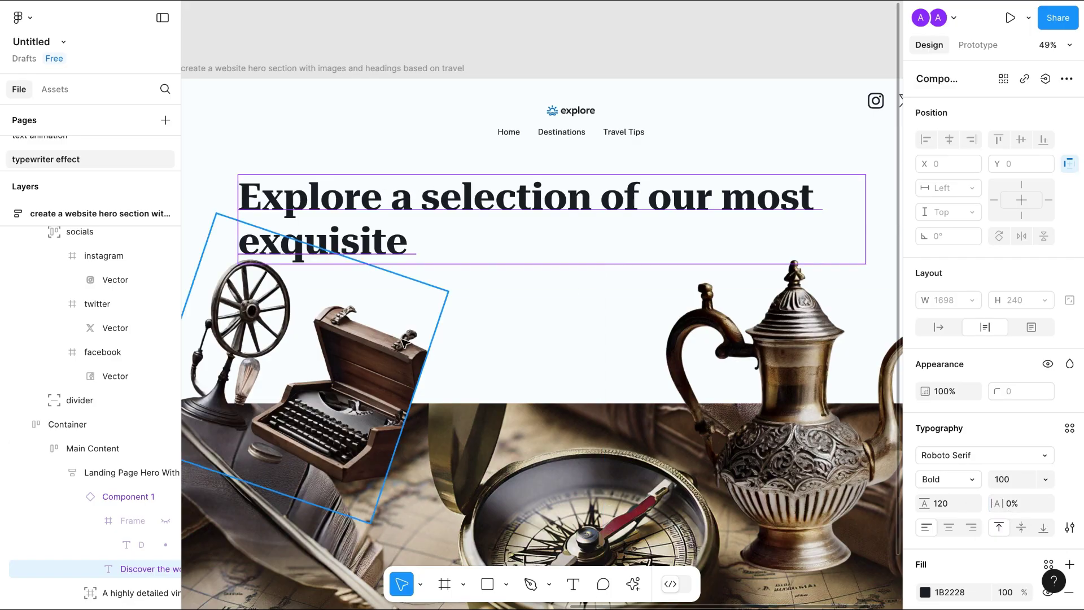
scroll(405, 343, left, 10)
scroll(405, 343, right, 3)
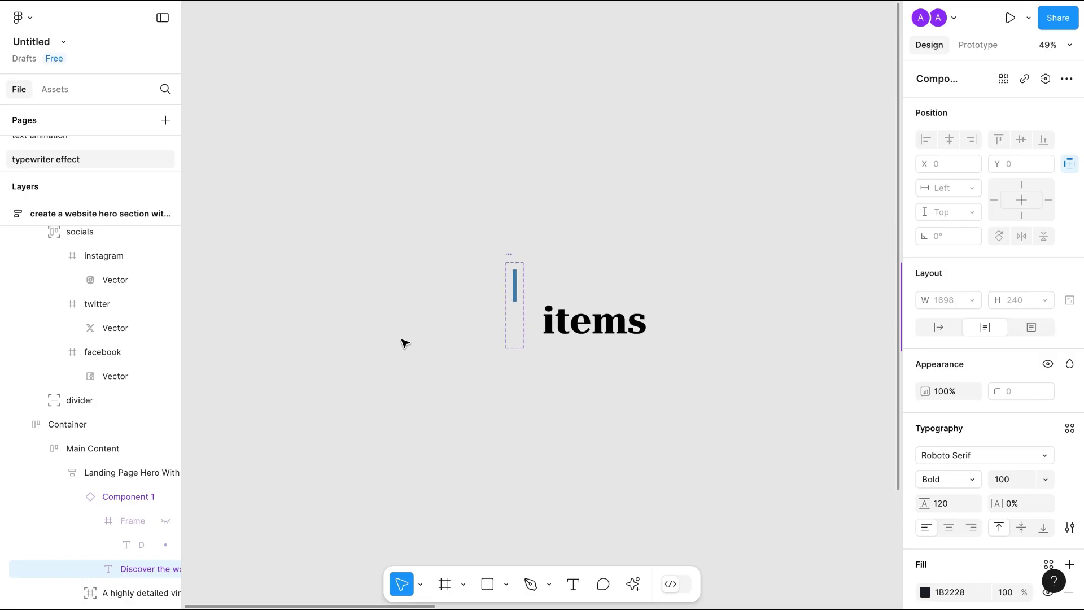
Move the 'items' text up and to the right.
click(593, 320)
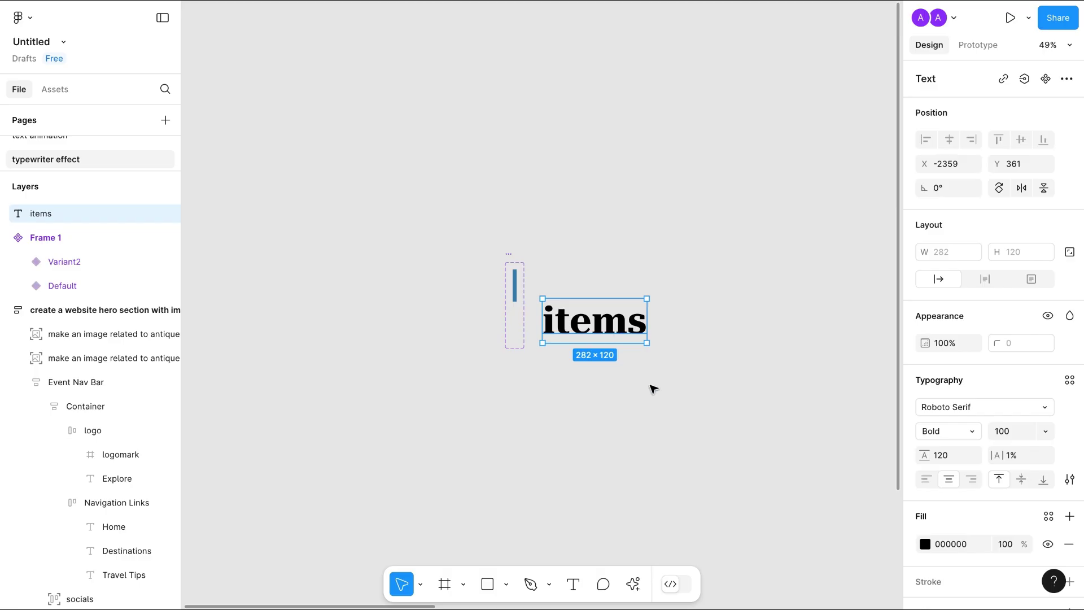
drag(575, 328, 607, 286)
scroll(608, 286, right, 3)
click(460, 345)
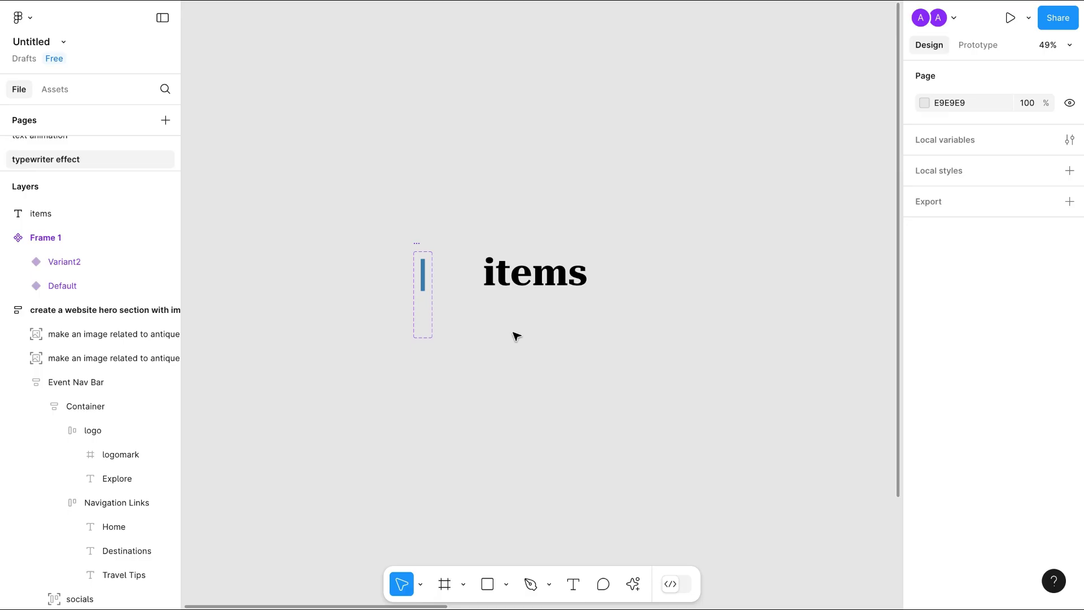
scroll(39, 160, up, 5)
Place a cursor component instance right after the word 'items'.
click(54, 90)
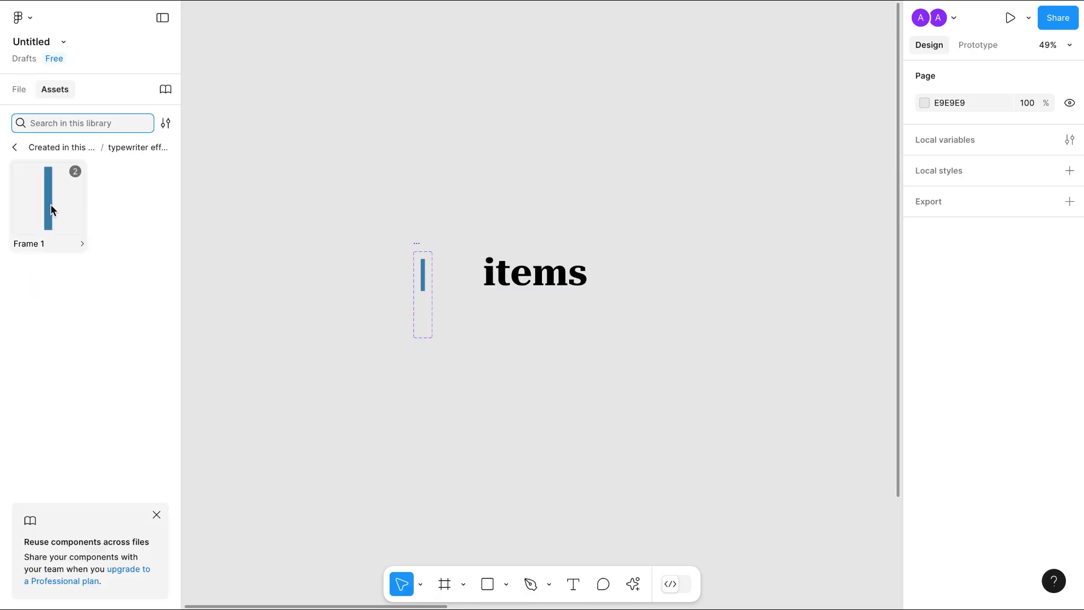
drag(49, 202, 597, 278)
click(592, 323)
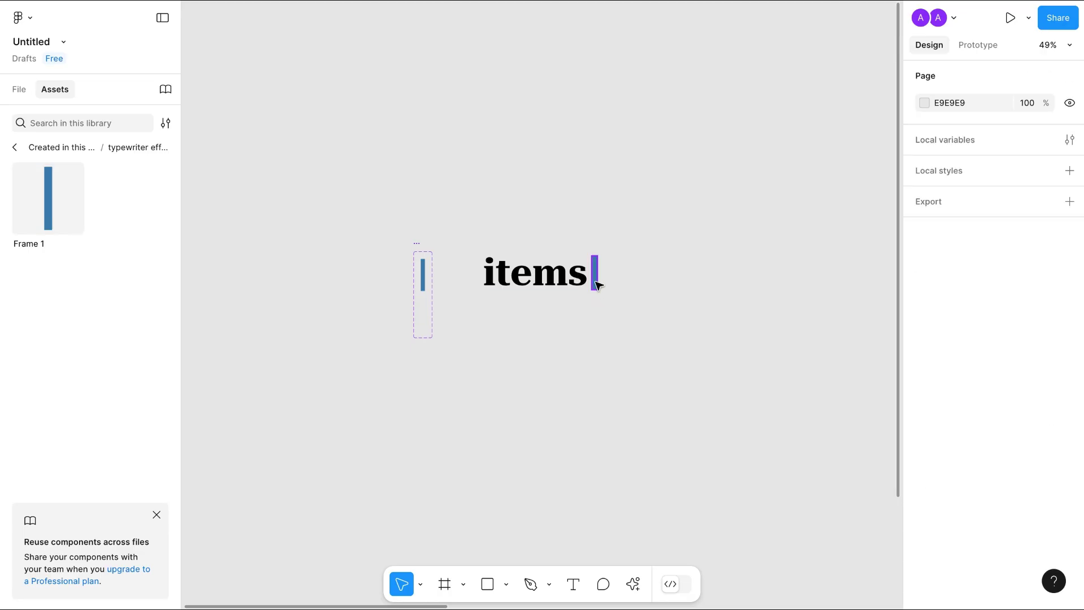
click(595, 280)
scroll(598, 285, up, 8)
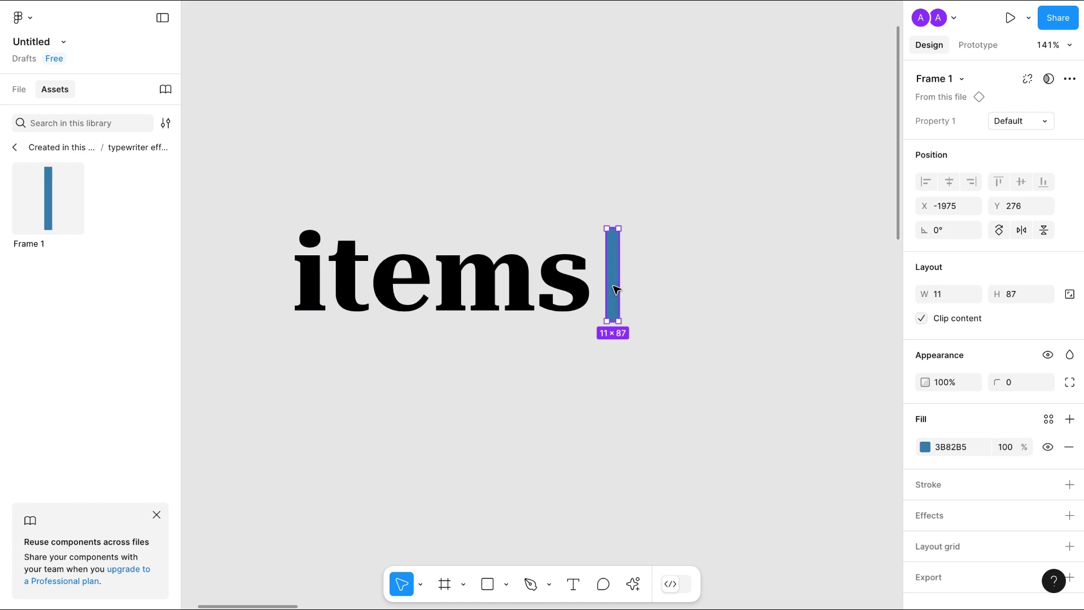
drag(616, 287, 614, 294)
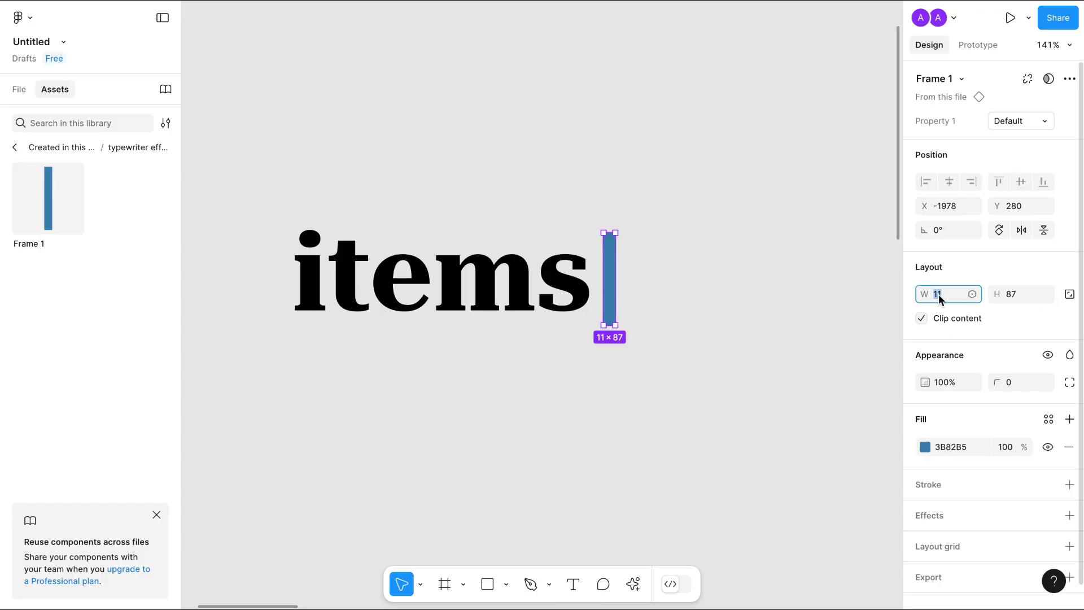
Resize the cursor bar to 13×95 and select it together with the text.
text(13)
key(Return)
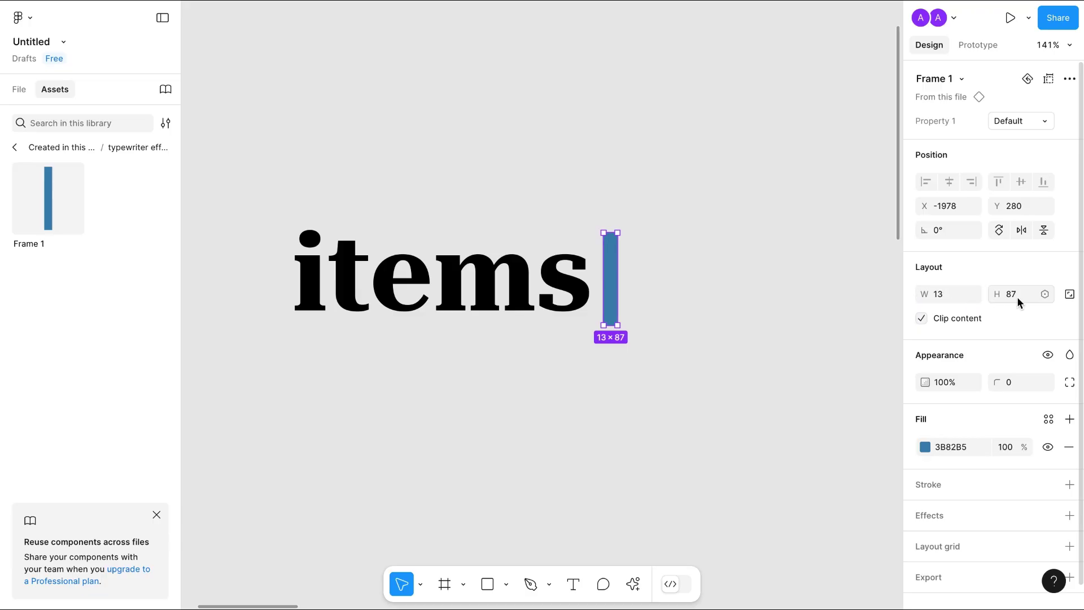
click(1008, 304)
text(95)
key(Return)
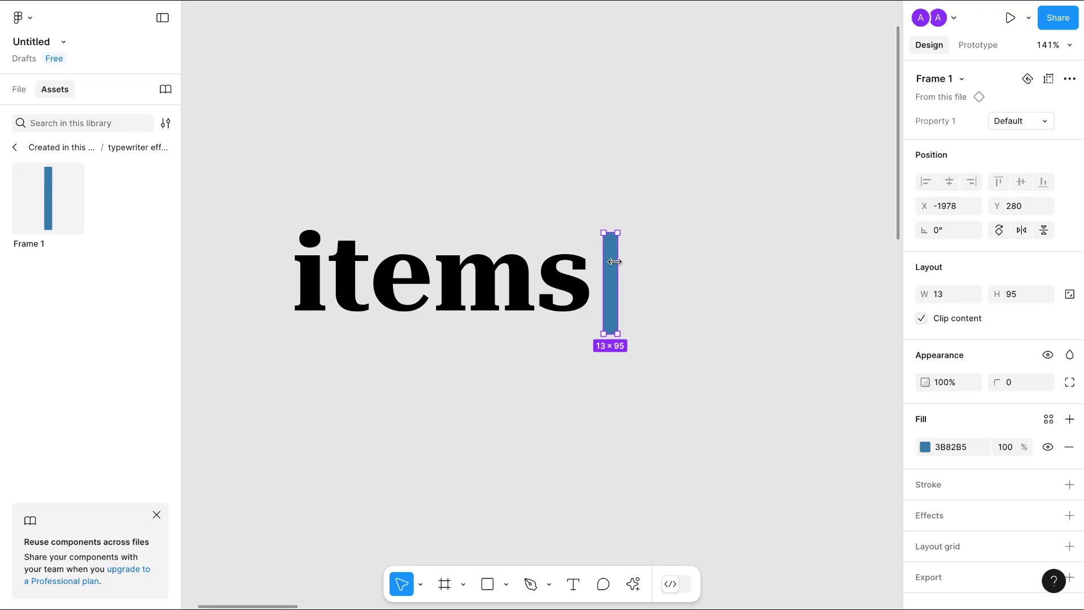
drag(263, 208, 662, 394)
Vertically centre the bar against the text and colour 'items' the bar's blue 3B82B5.
click(1024, 188)
click(436, 420)
click(375, 311)
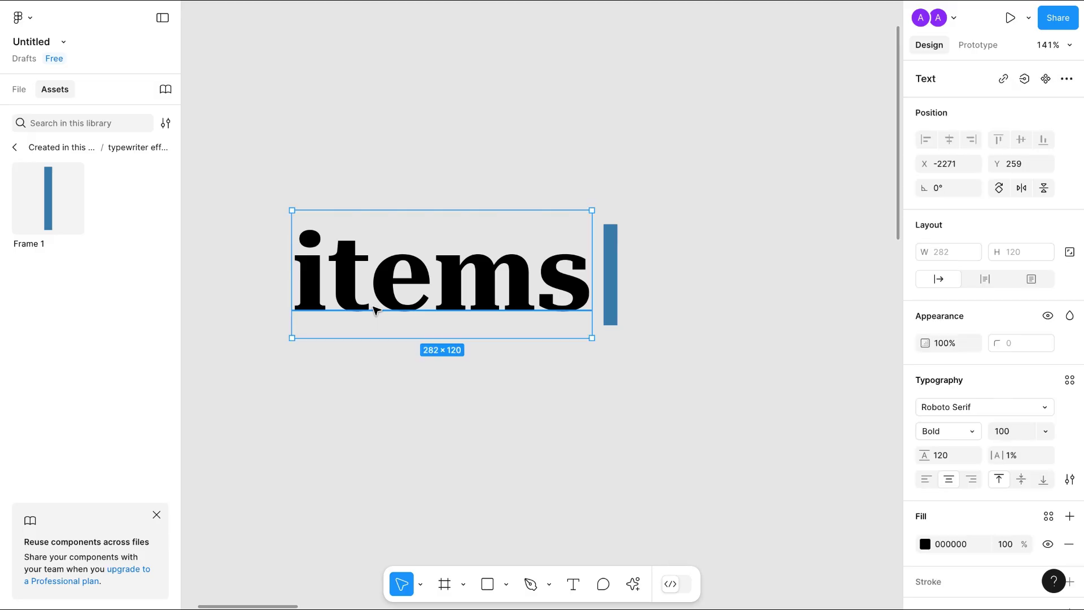
key(i)
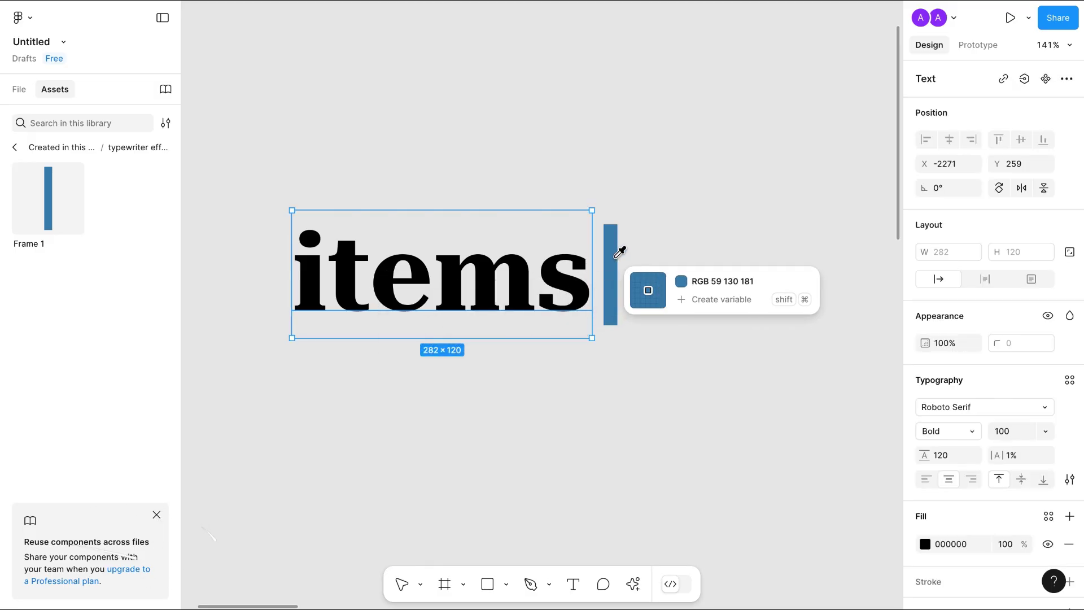
click(616, 258)
Wrap the text and cursor bar in a new frame named 'text'.
click(593, 399)
drag(241, 197, 633, 371)
right_click(440, 270)
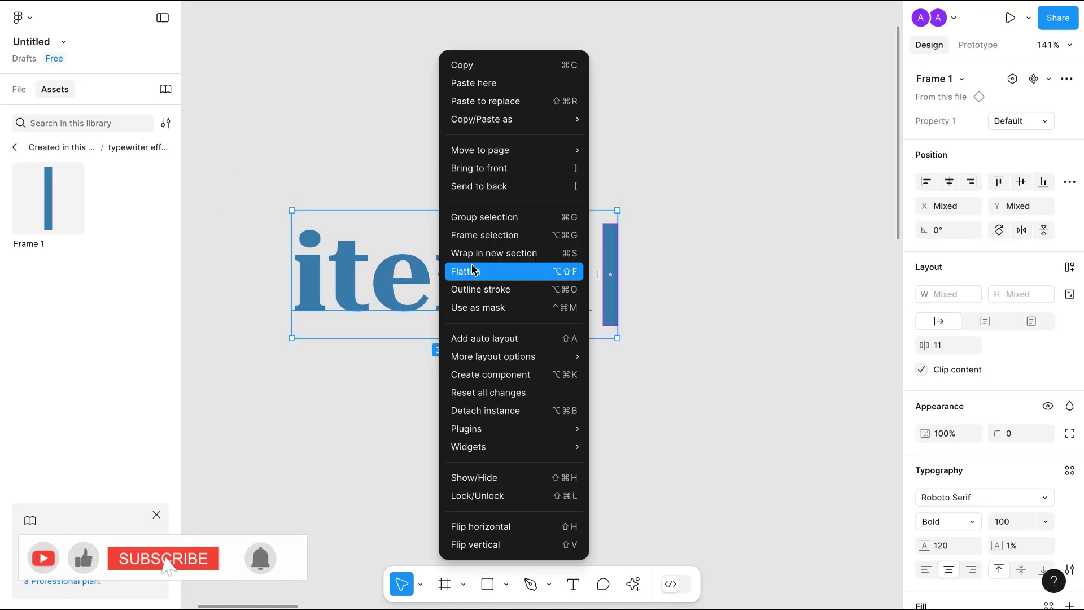
click(483, 236)
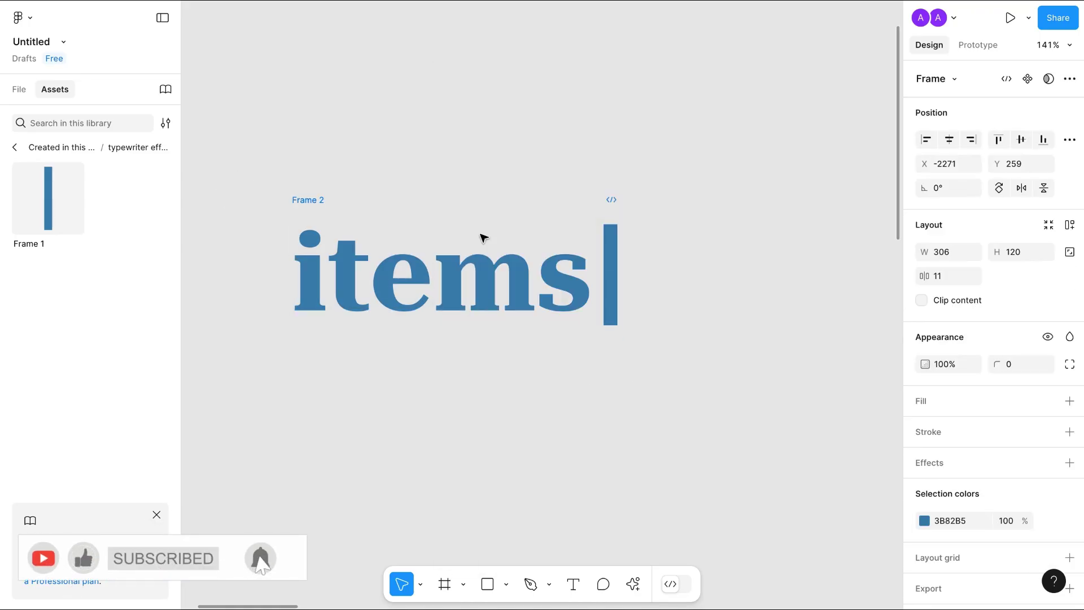
click(14, 90)
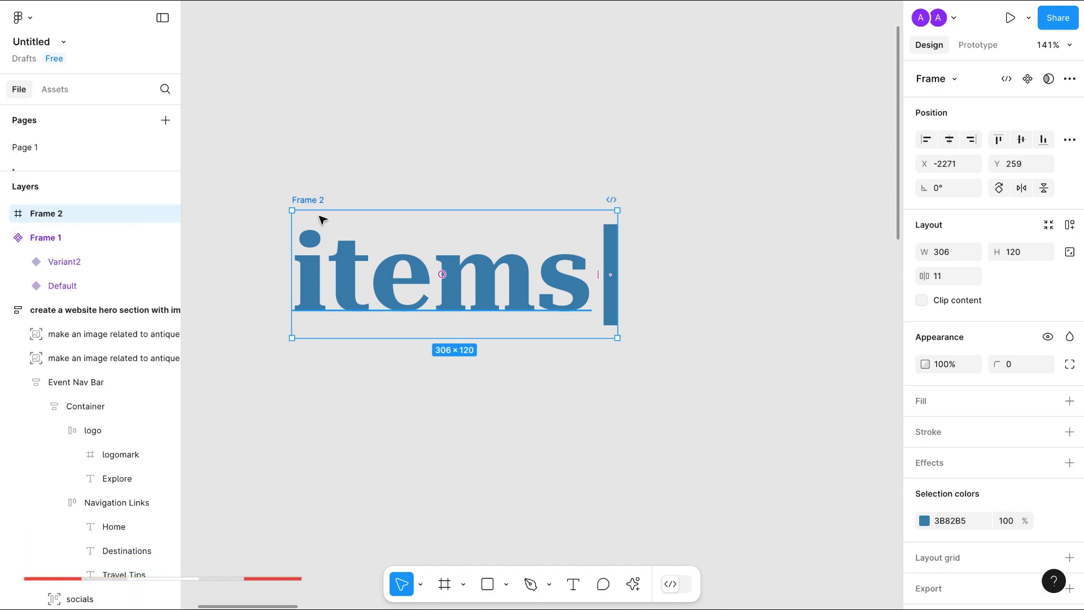
double_click(47, 216)
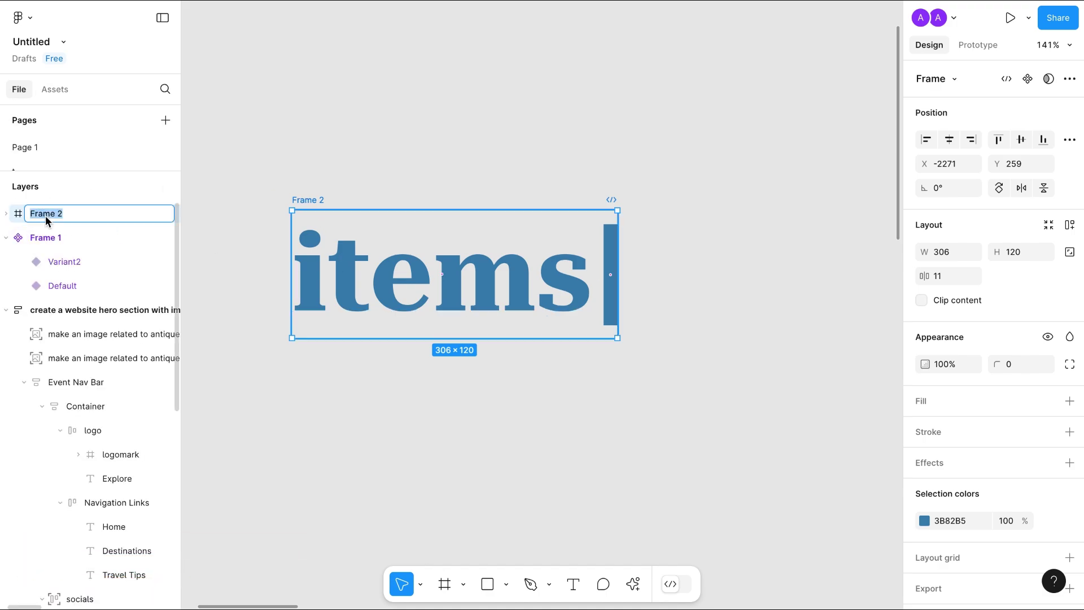
text(text)
key(Return)
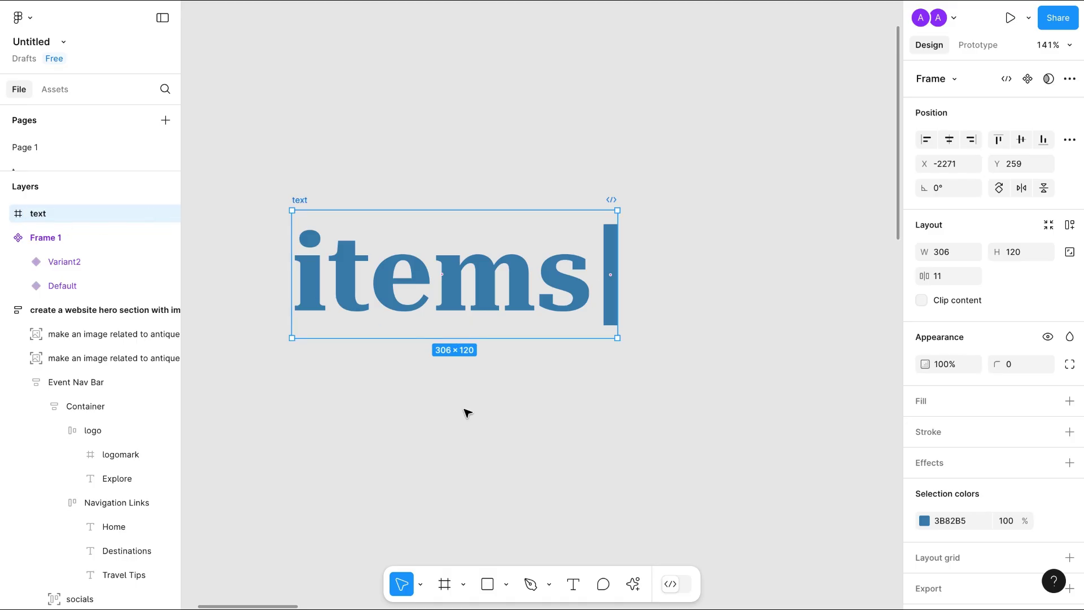
Pin the cursor bar to the text frame's right edge with a Right horizontal constraint.
scroll(468, 413, down, 2)
scroll(467, 413, left, 1)
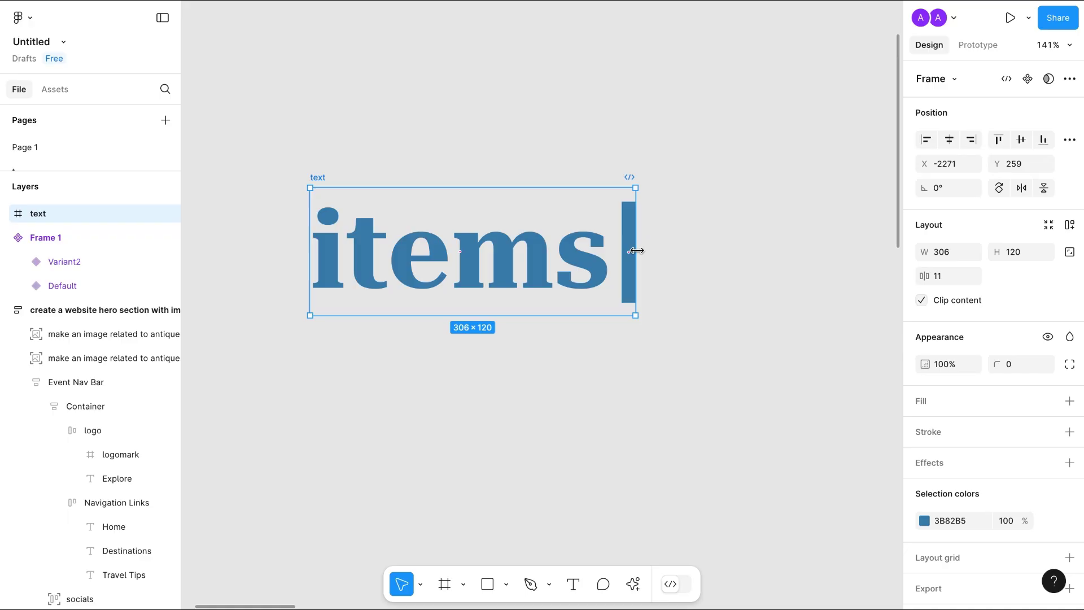
mouse_move(636, 251)
mouse_down()
mouse_move(344, 252)
mouse_move(638, 246)
mouse_up()
click(631, 262)
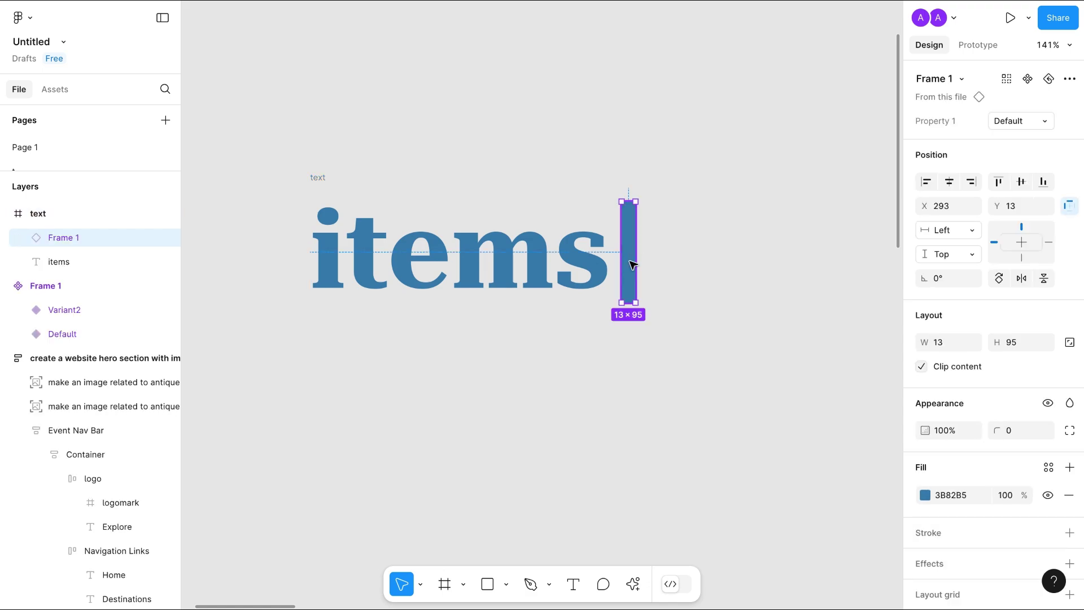
click(1069, 208)
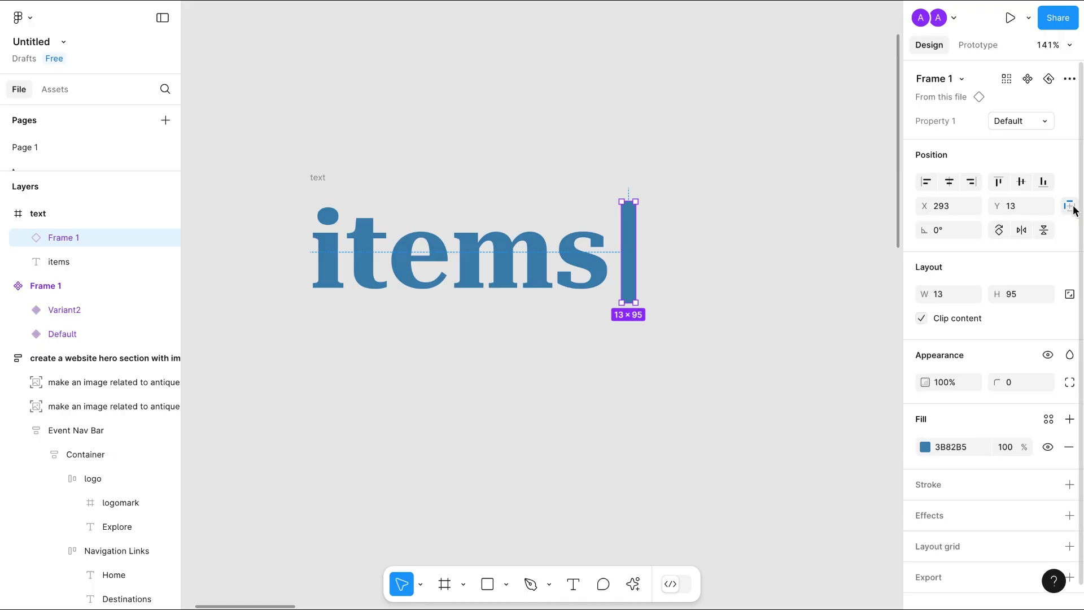
click(967, 231)
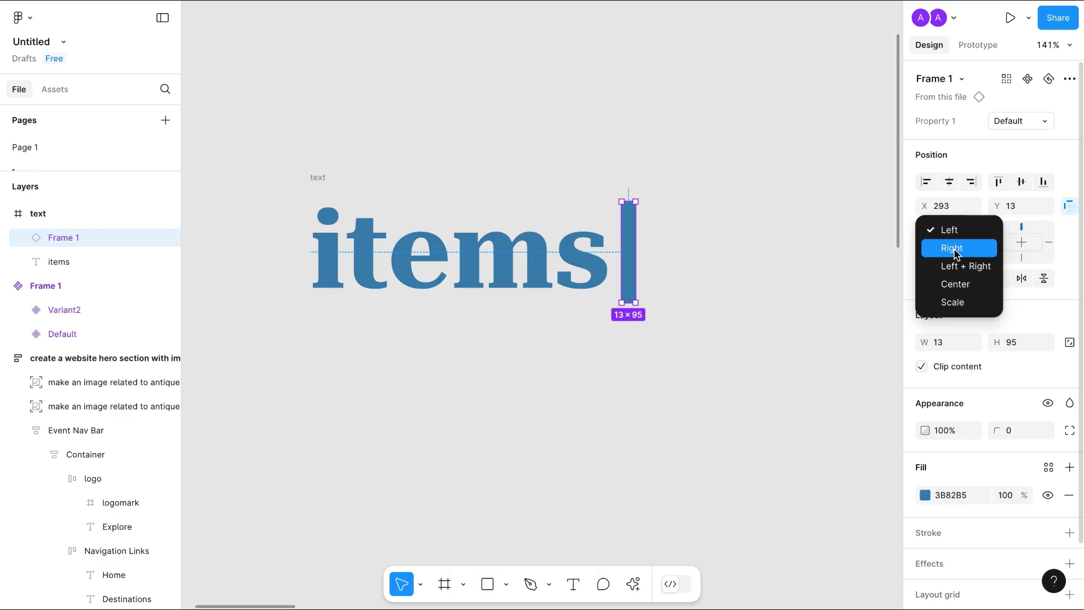
click(958, 249)
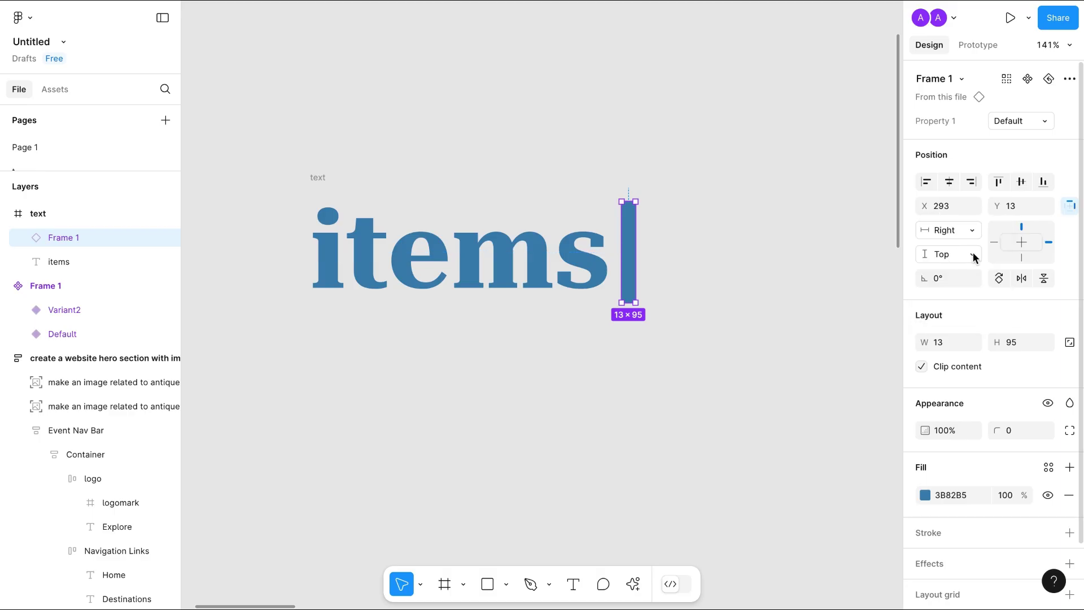
Narrow the text frame to 48×120 so only 'i' shows.
click(557, 370)
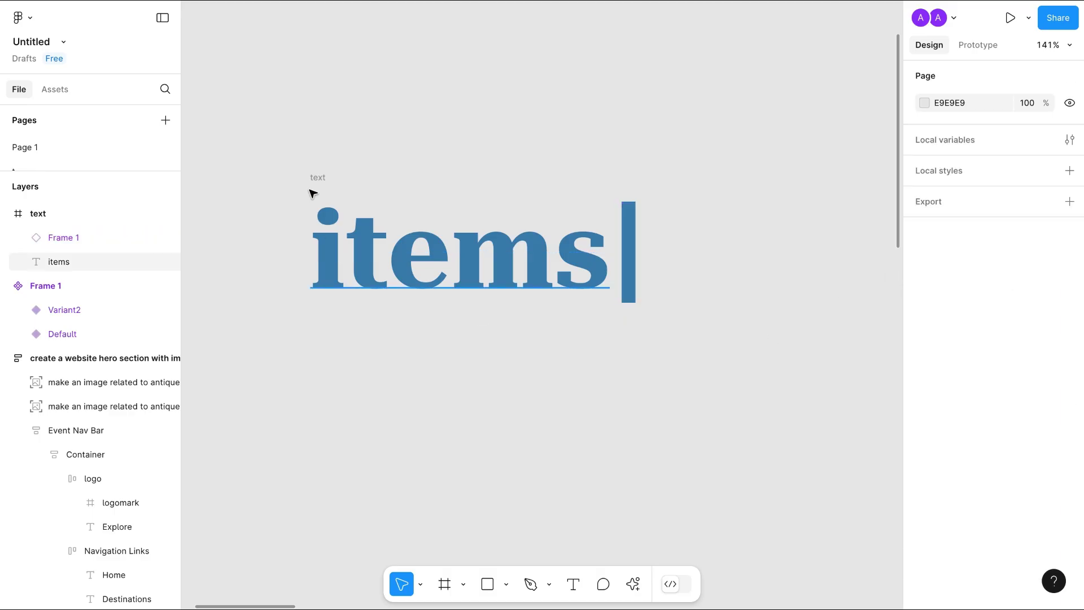
click(316, 177)
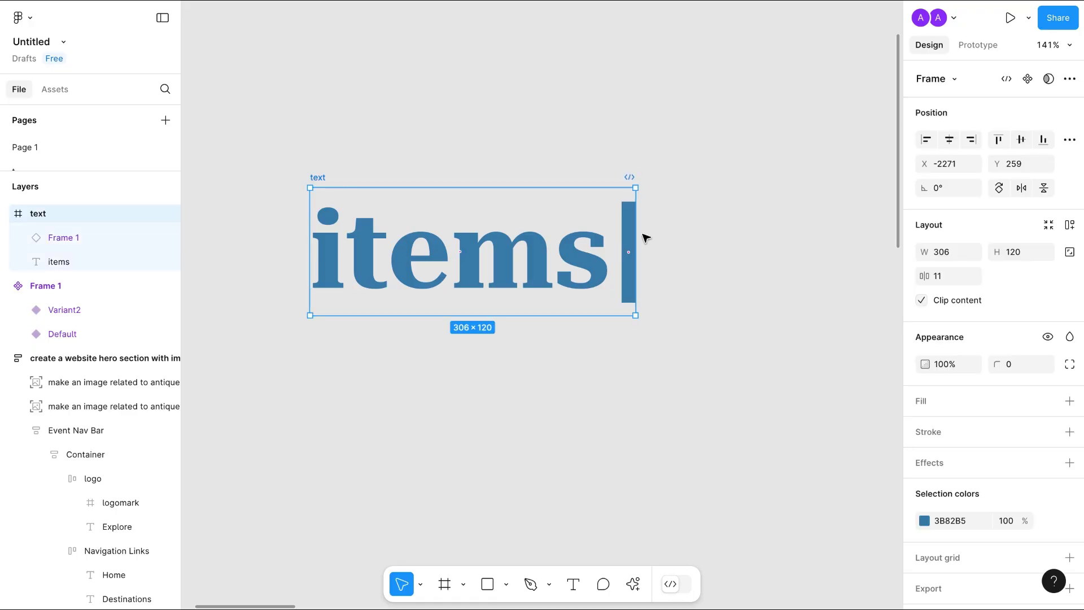
drag(634, 233, 360, 214)
Make the 46×120 'text' frame, showing 'i' and the blue cursor, a component.
click(456, 415)
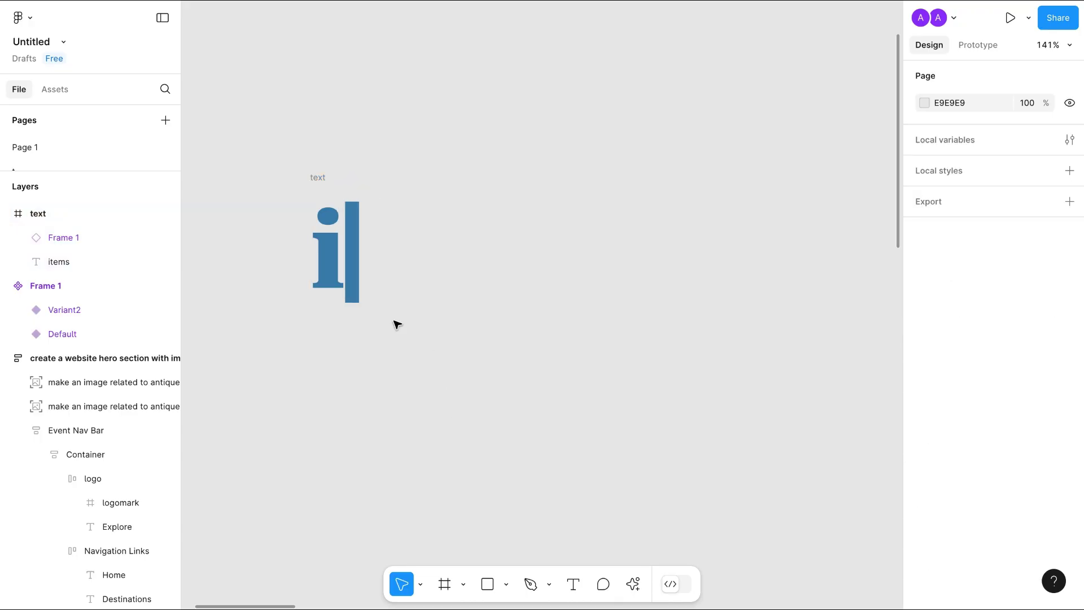
click(320, 181)
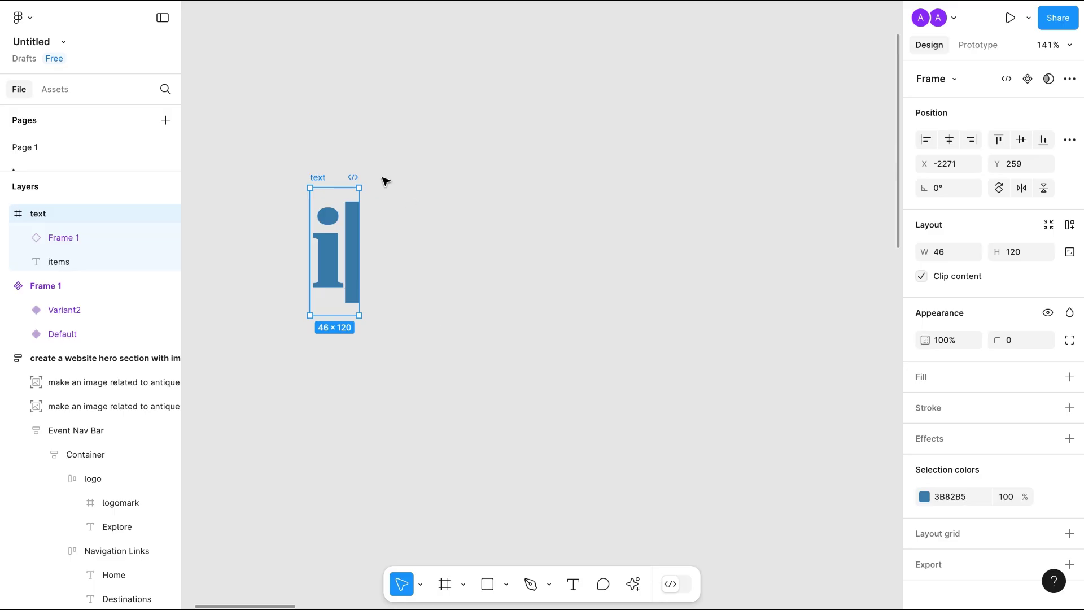
click(1026, 82)
scroll(617, 312, down, 3)
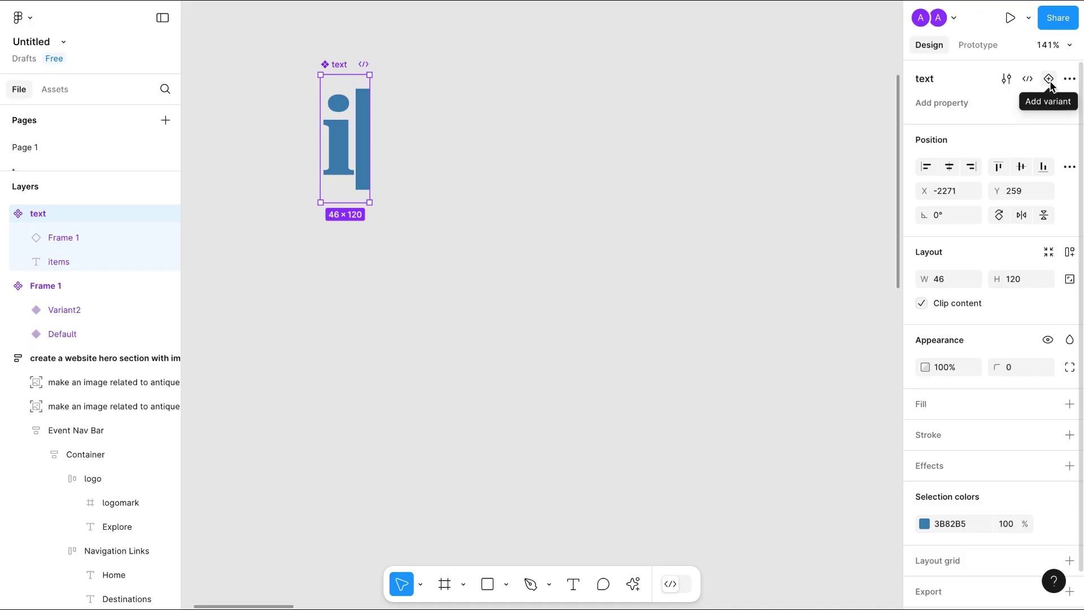
Add Variant2 and widen it to reveal 'it' before the cursor.
click(1050, 82)
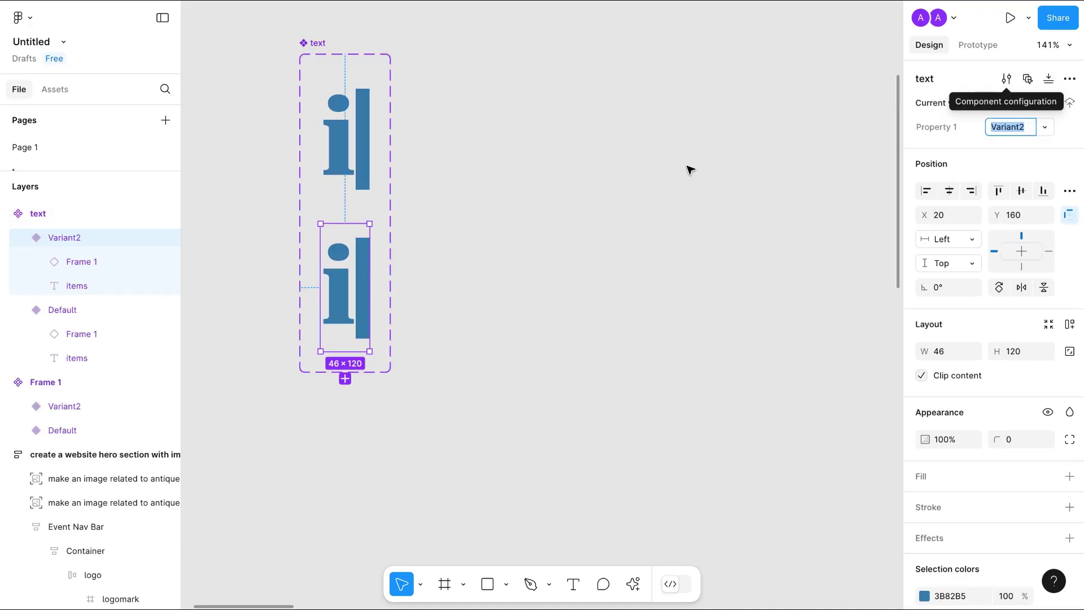
click(371, 287)
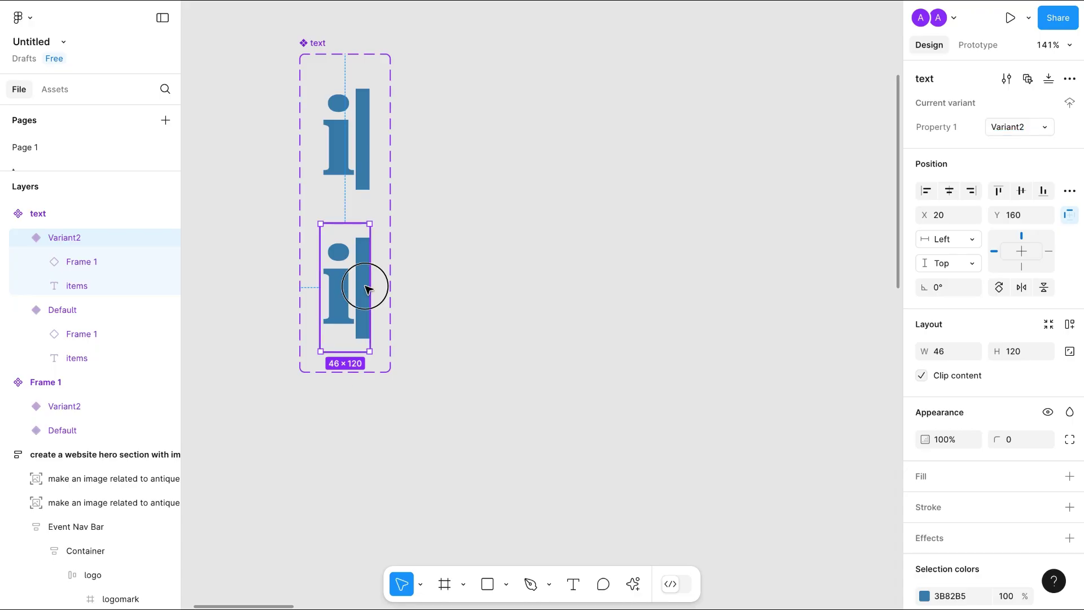
click(377, 287)
drag(378, 287, 407, 286)
click(298, 66)
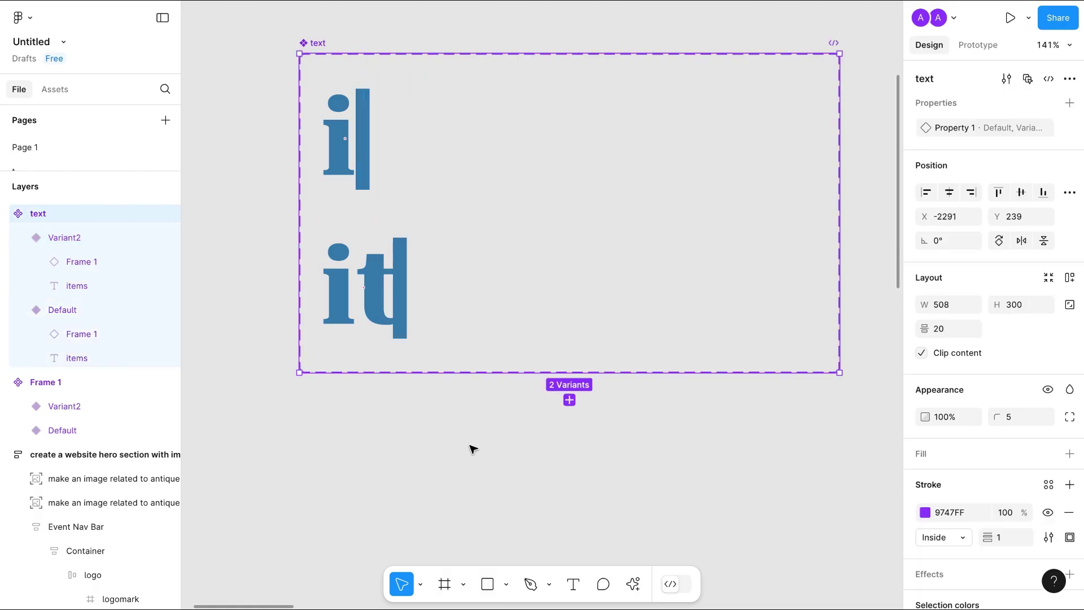
click(397, 296)
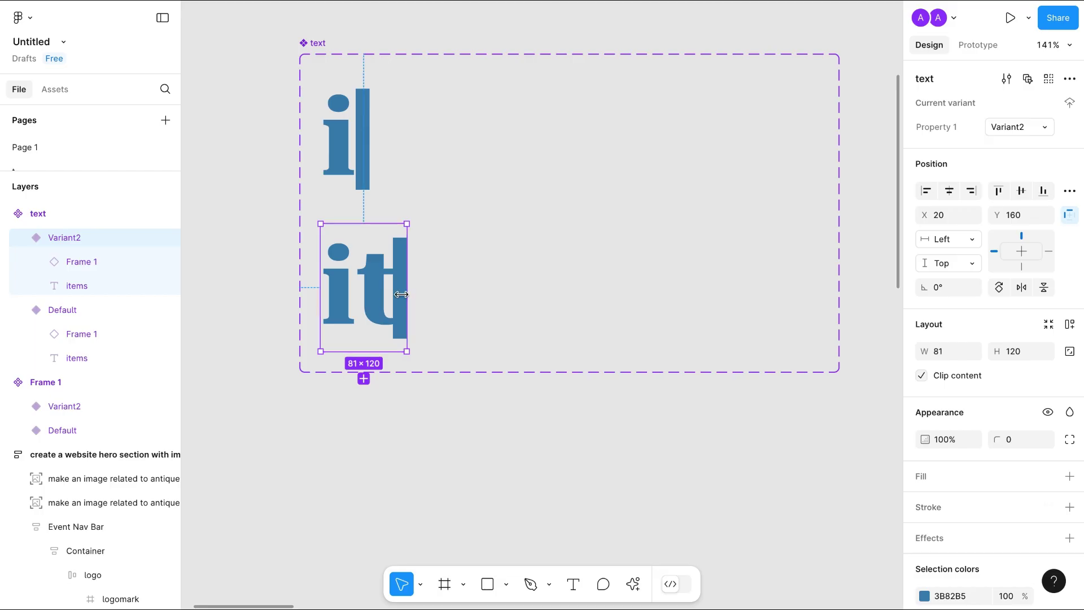
drag(405, 294, 415, 295)
Add Variants 3–5, widening each to reveal 'ite', 'item' and the full 'items'.
click(367, 380)
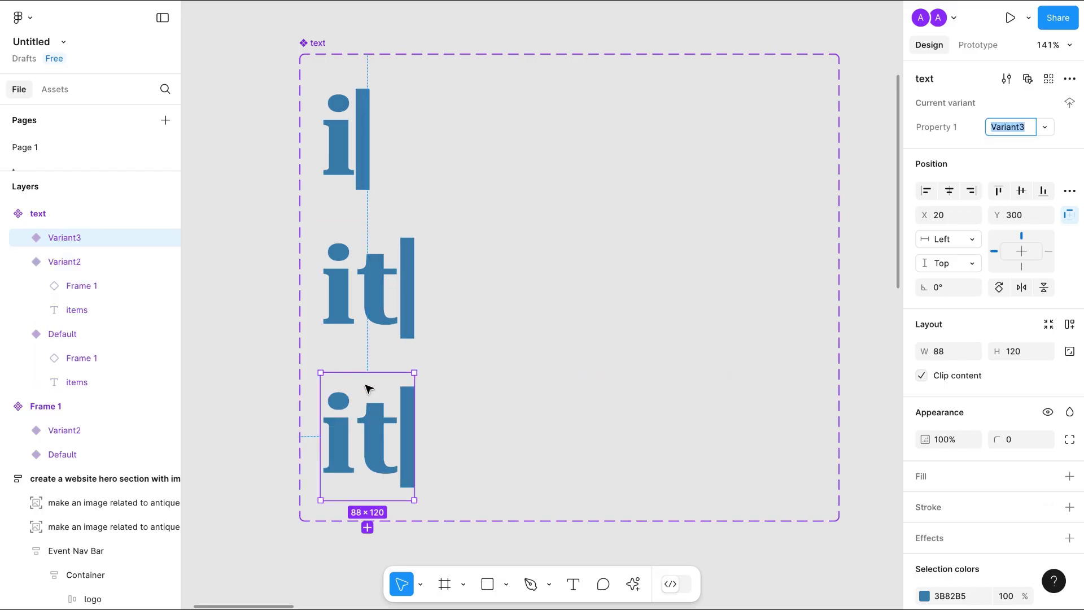
scroll(368, 389, down, 2)
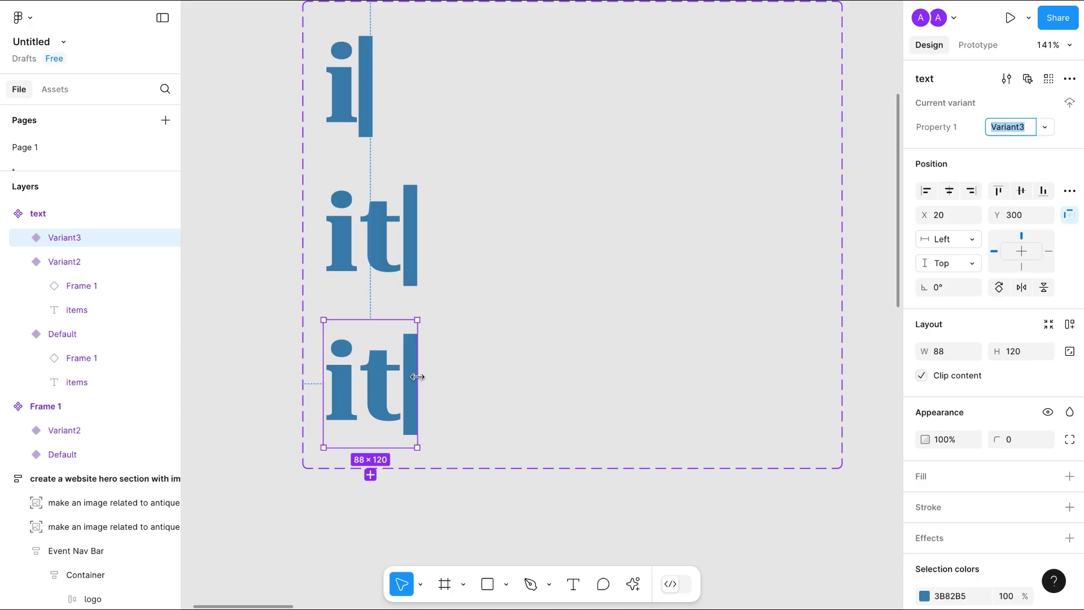
drag(418, 377, 479, 378)
click(402, 475)
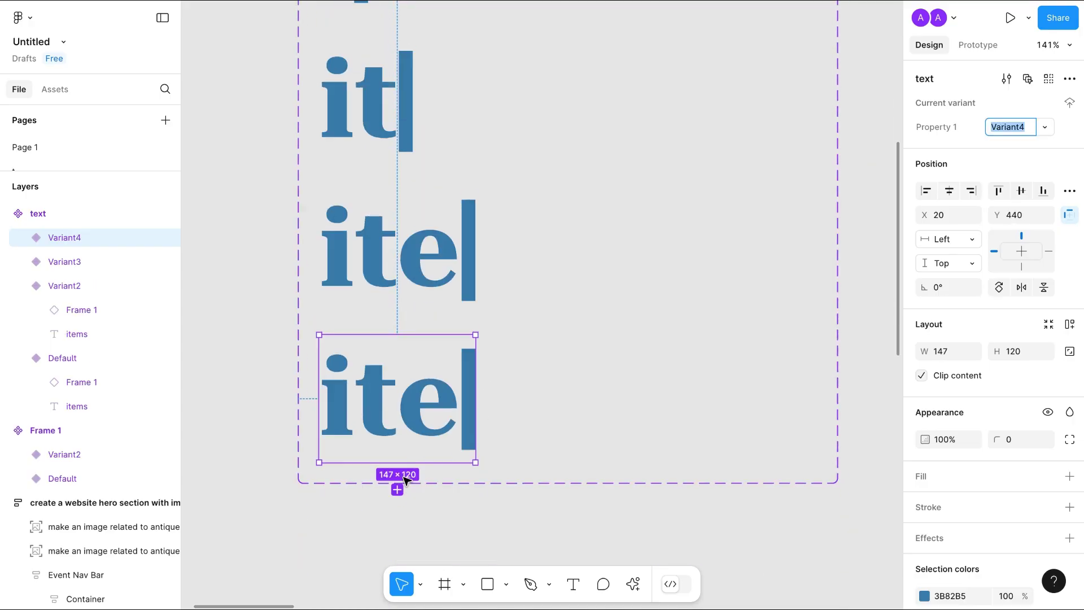
drag(477, 392, 578, 394)
scroll(579, 394, down, 1)
scroll(579, 394, down, 1)
scroll(579, 393, right, 1)
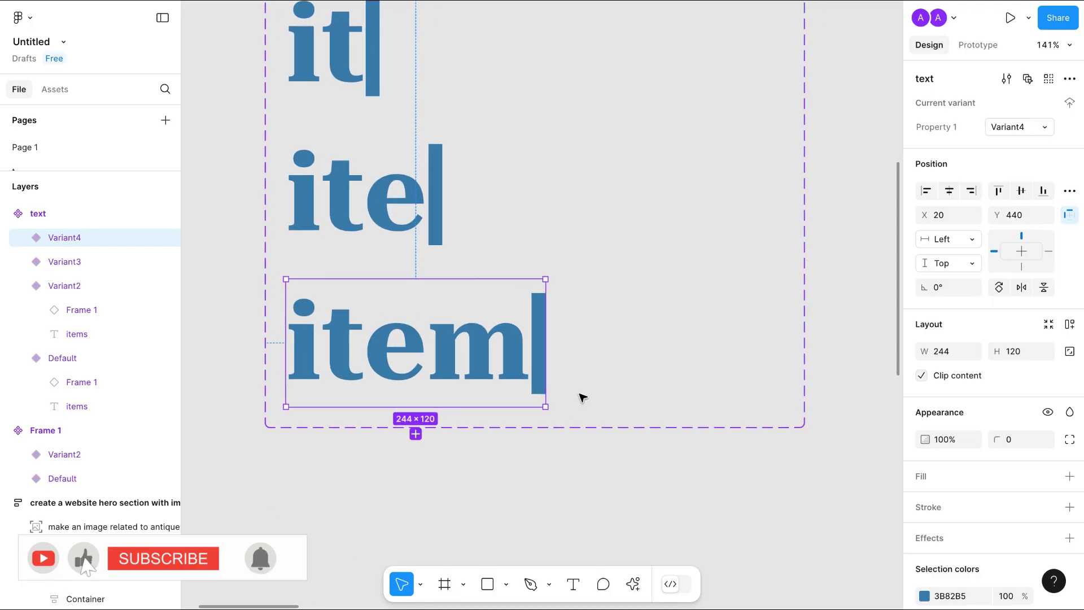
click(415, 433)
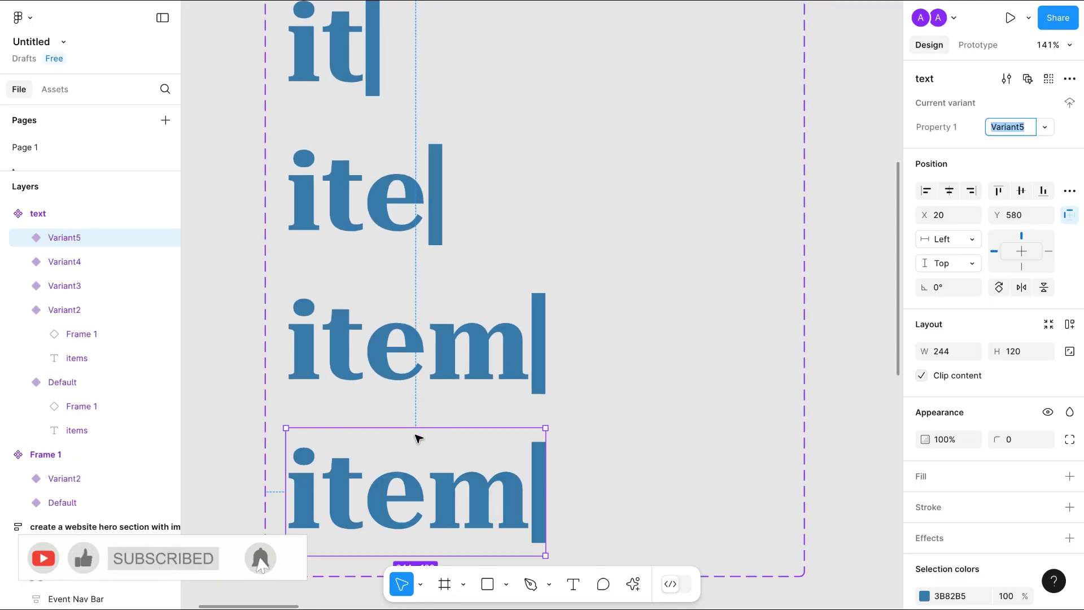
scroll(501, 431, down, 3)
drag(525, 343, 581, 345)
scroll(552, 349, down, 2)
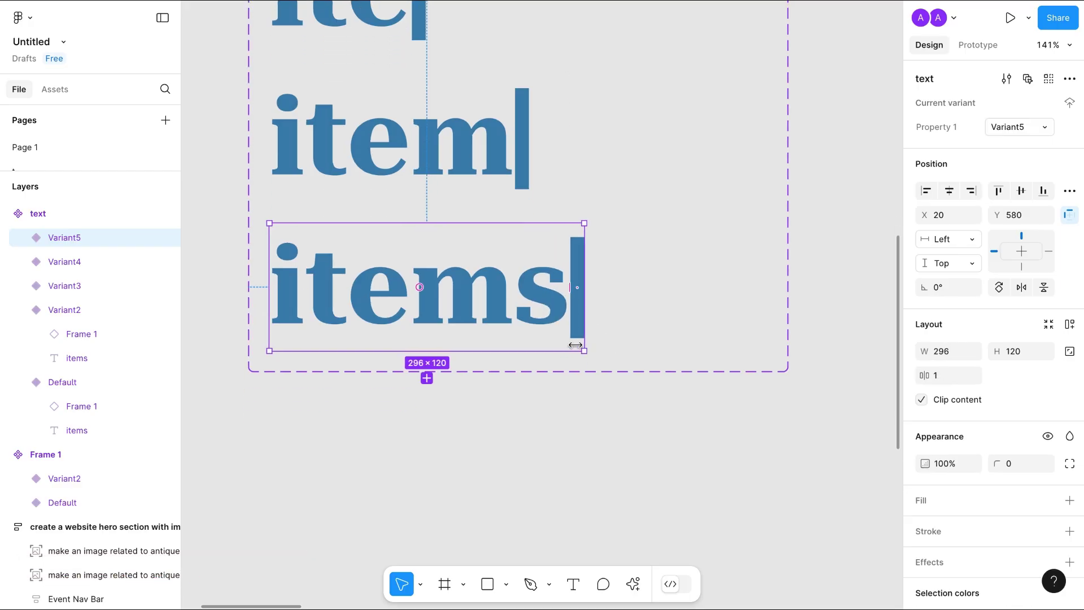
Add Variants 6 and 7, narrowing them back to 'item' and 'ite'.
click(427, 378)
scroll(449, 398, down, 2)
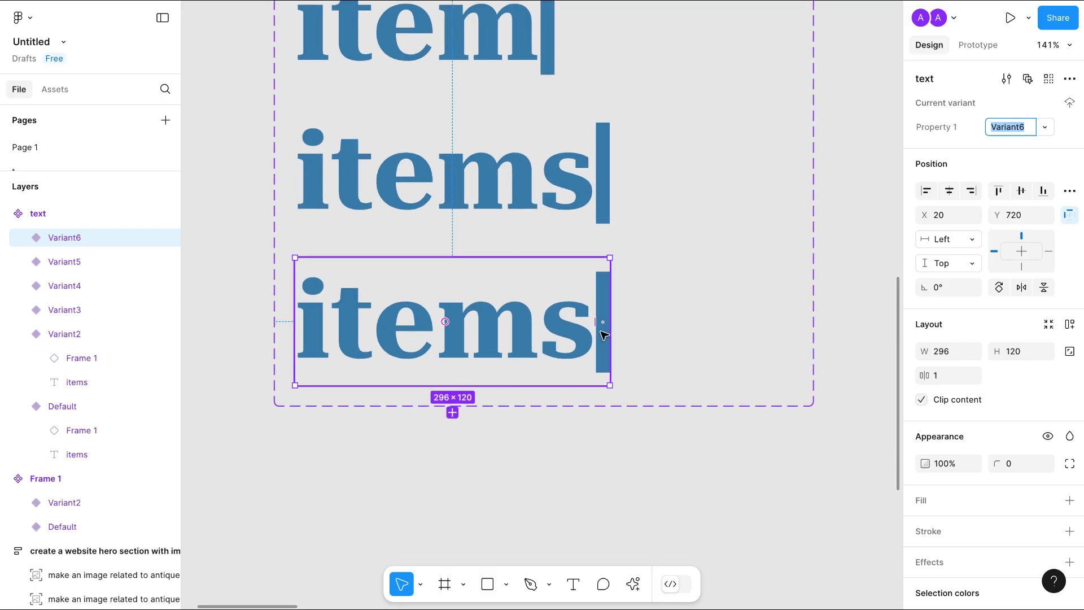
drag(605, 321, 555, 322)
click(425, 412)
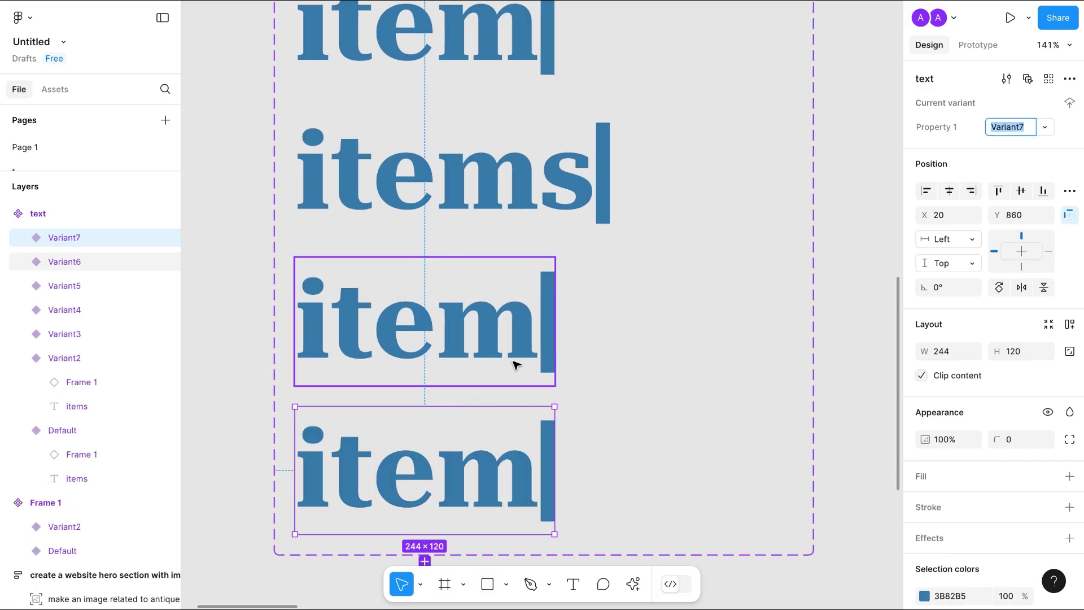
drag(556, 472, 453, 471)
scroll(455, 466, down, 3)
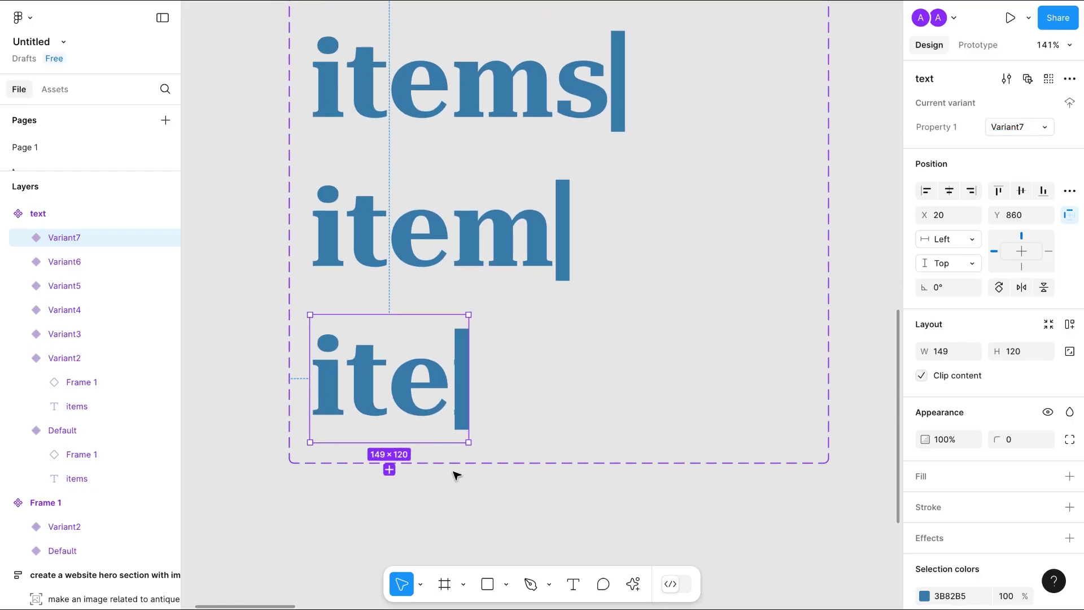
drag(465, 375, 407, 411)
Add Variants 8–10, shrinking Variant9 to 48 wide ('i') and Variant10 to 14 wide.
click(388, 470)
scroll(390, 475, down, 2)
click(362, 508)
scroll(361, 515, down, 4)
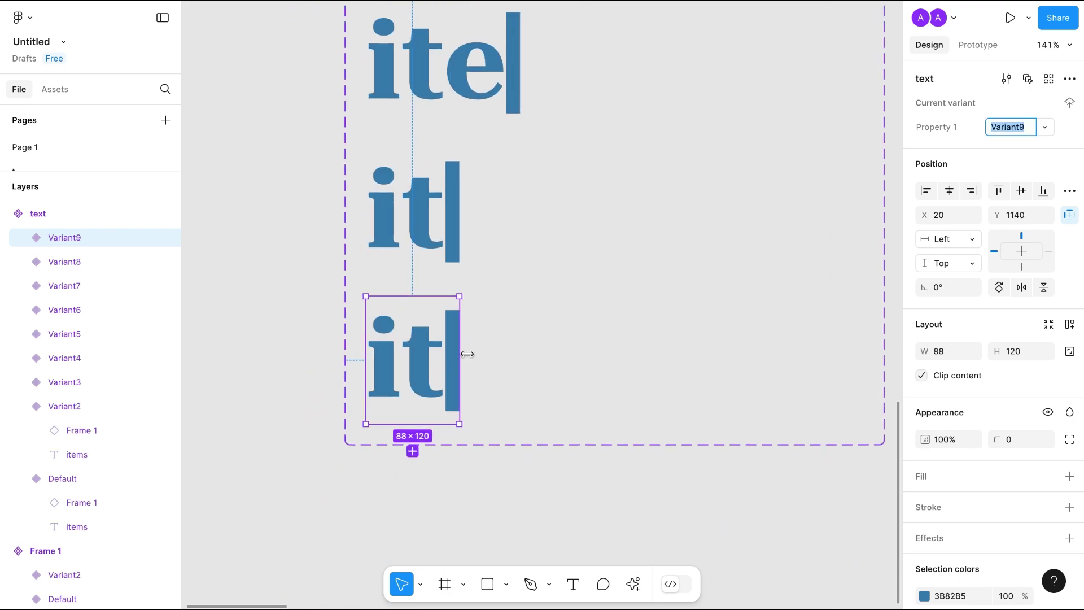
drag(458, 354, 379, 328)
click(392, 452)
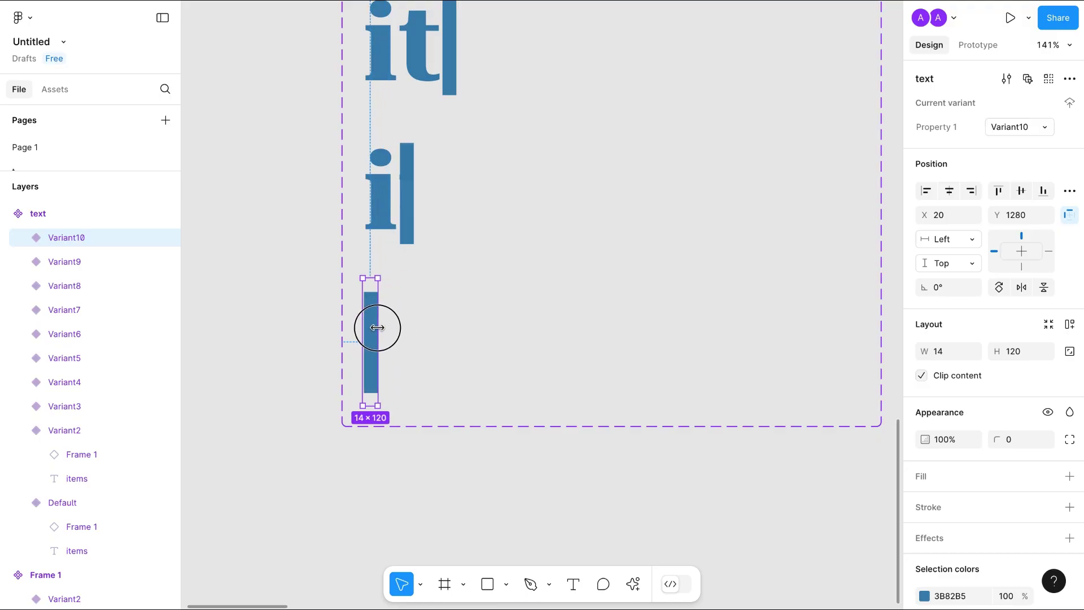
drag(377, 327, 379, 332)
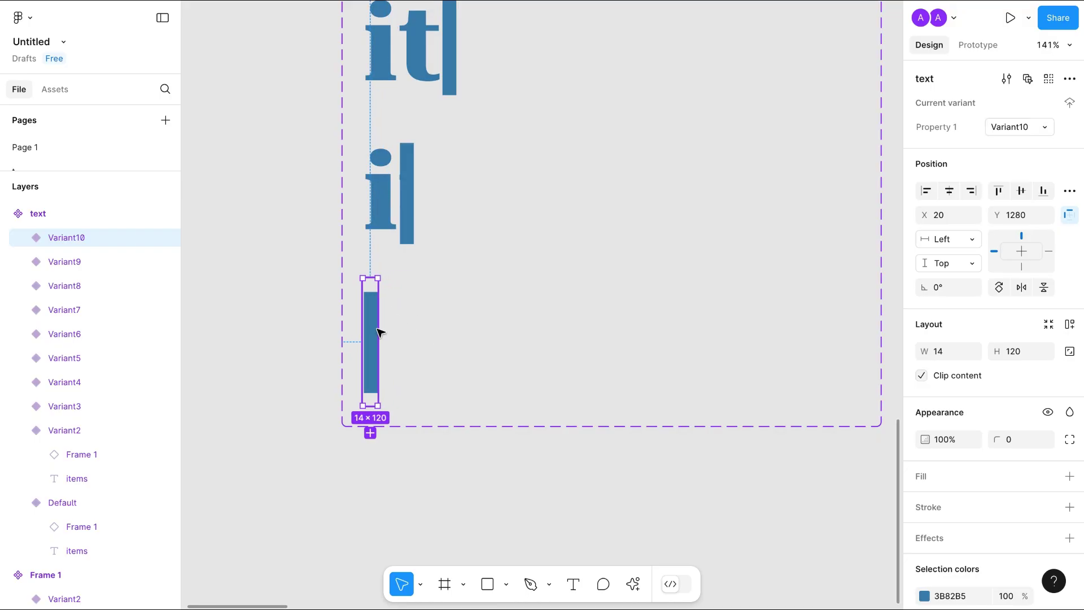
Add Variant11 below the cursor-only variant and widen it to show its full text.
click(370, 433)
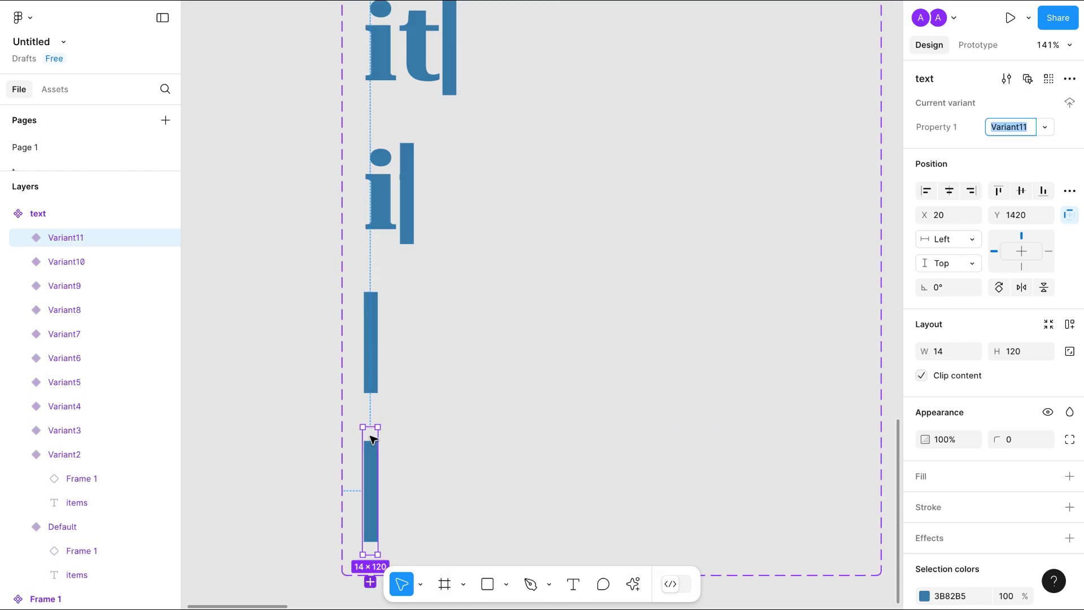
scroll(372, 435, down, 3)
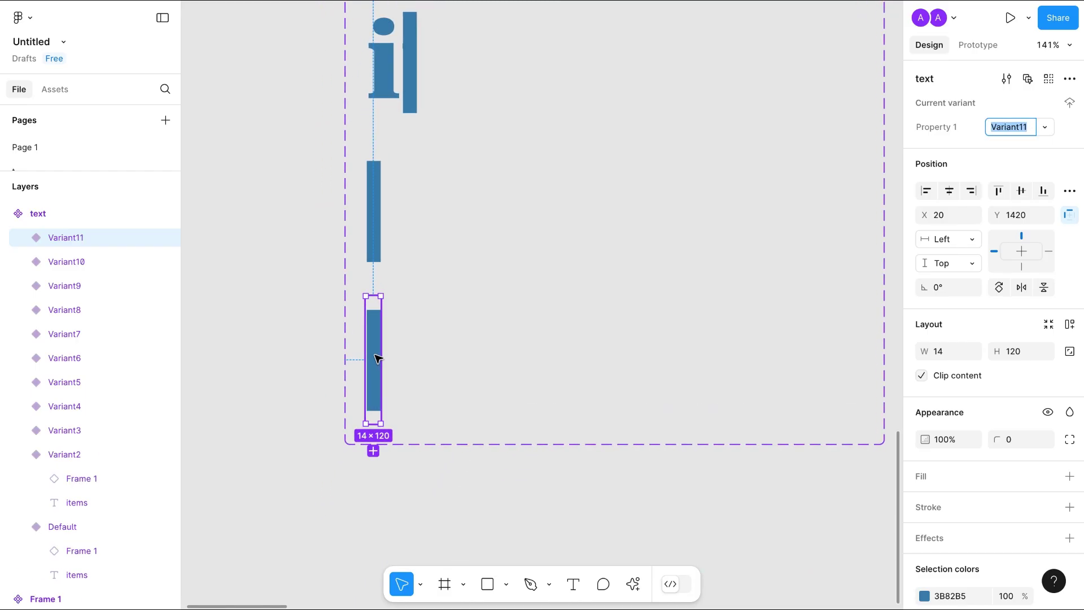
drag(380, 352, 419, 353)
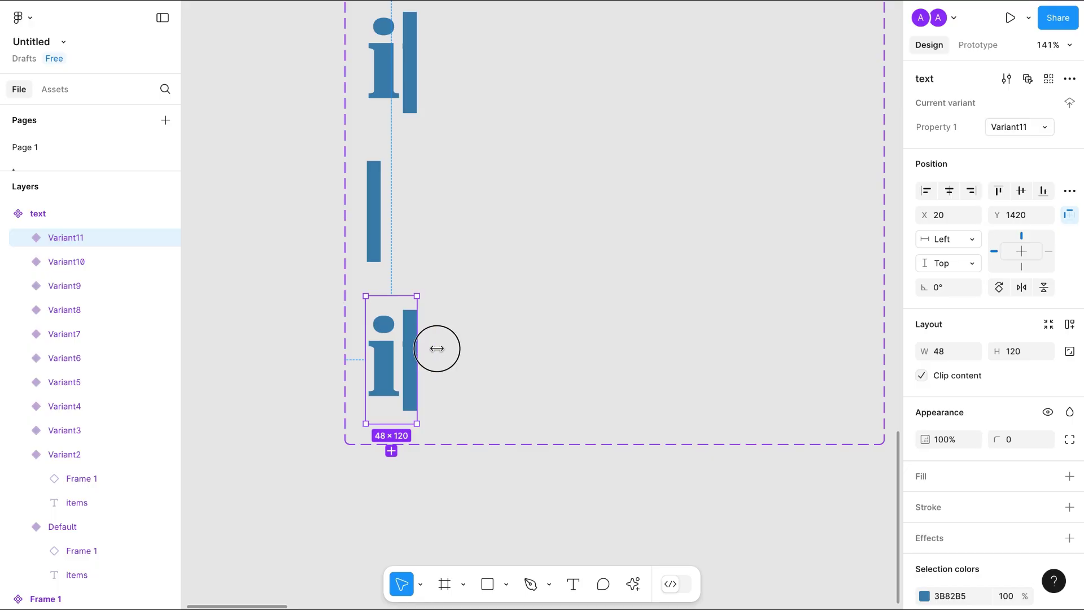
drag(453, 349, 901, 360)
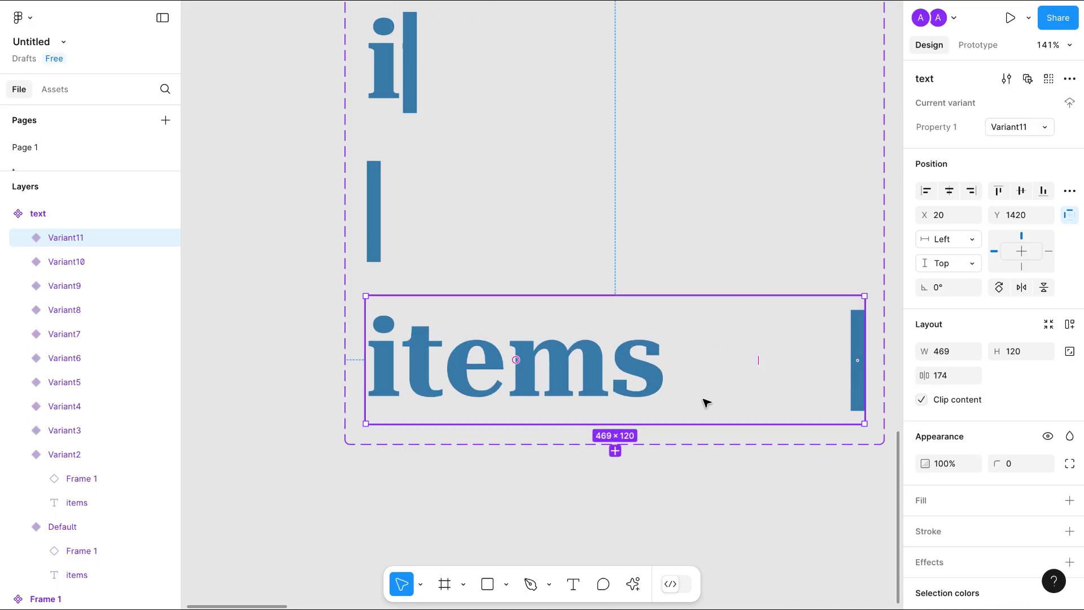
Retype Variant11's text as 'antique items'.
click(416, 379)
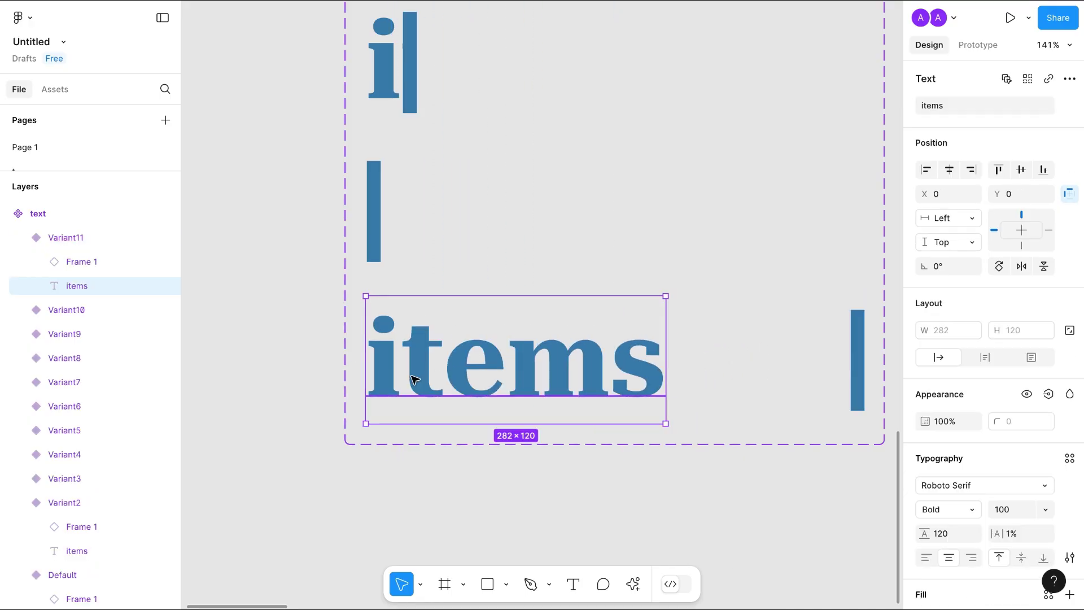
double_click(411, 376)
text(anti)
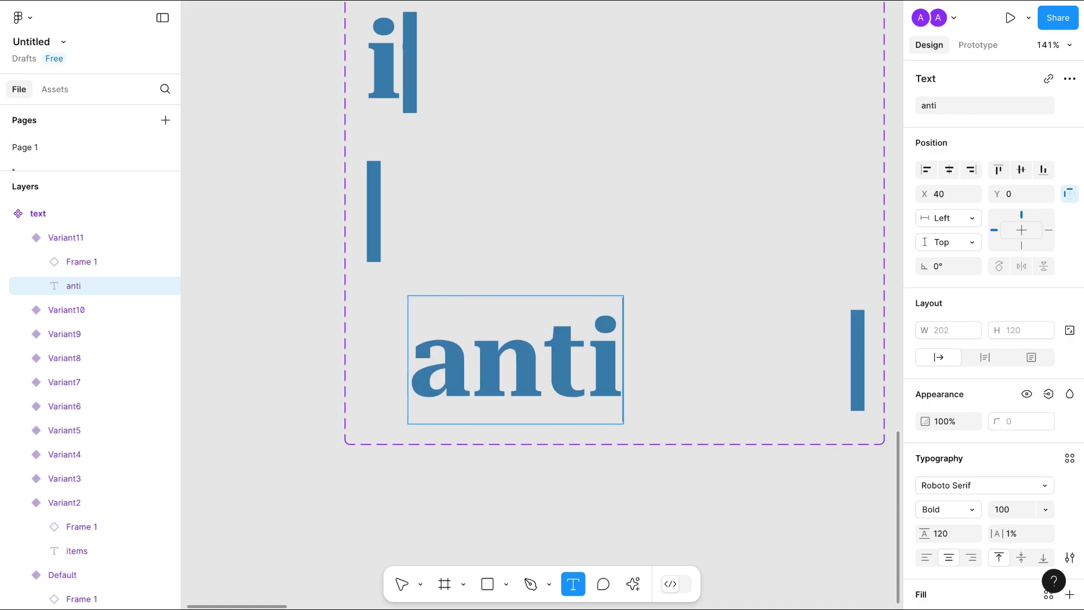
text(que)
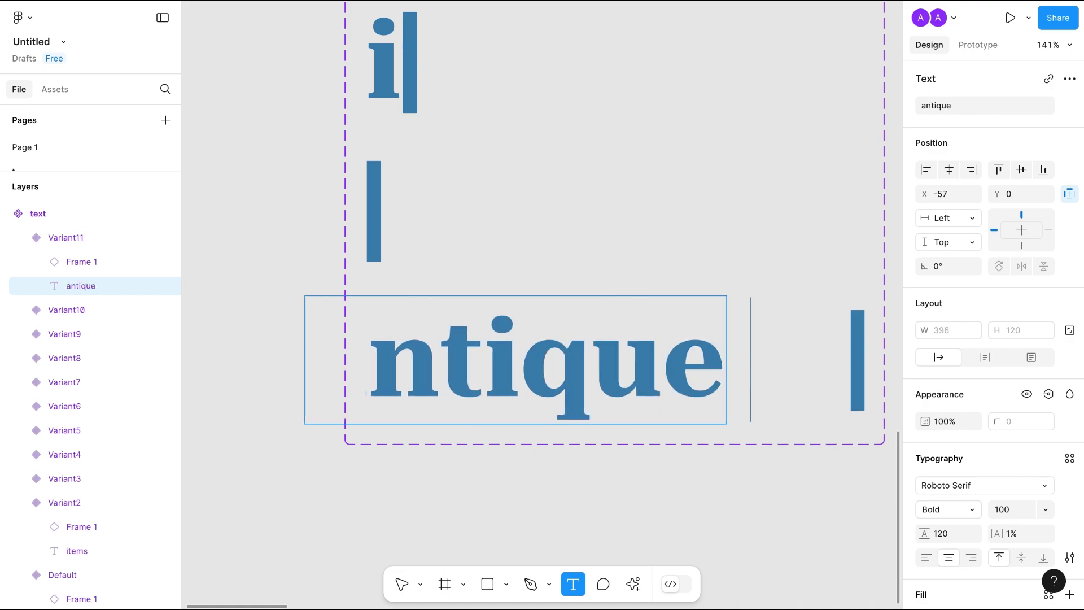
text( items)
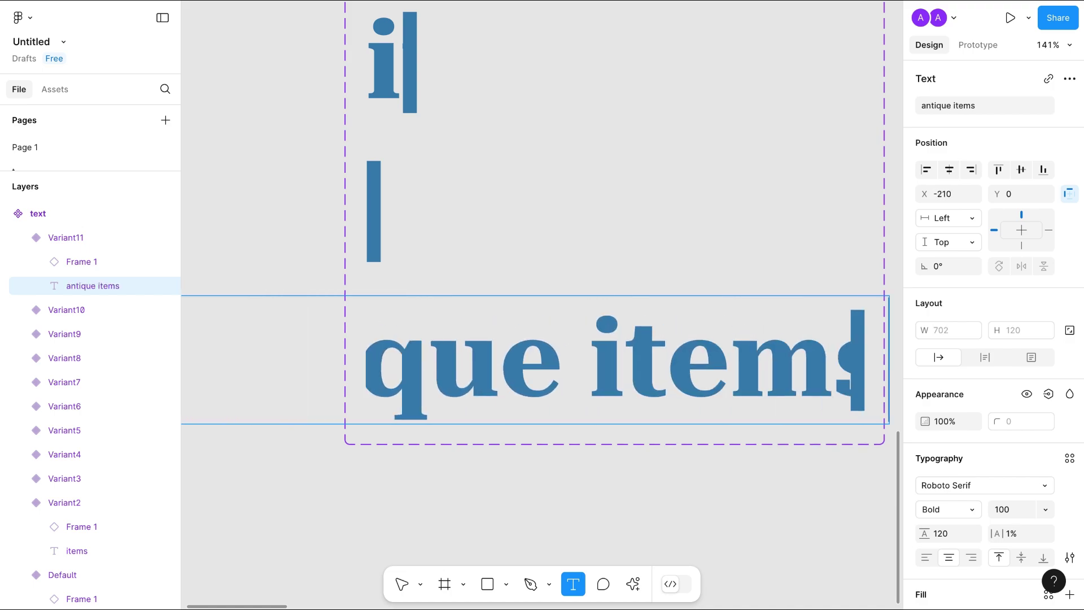
click(467, 497)
scroll(467, 497, down, 4)
scroll(621, 484, down, 5)
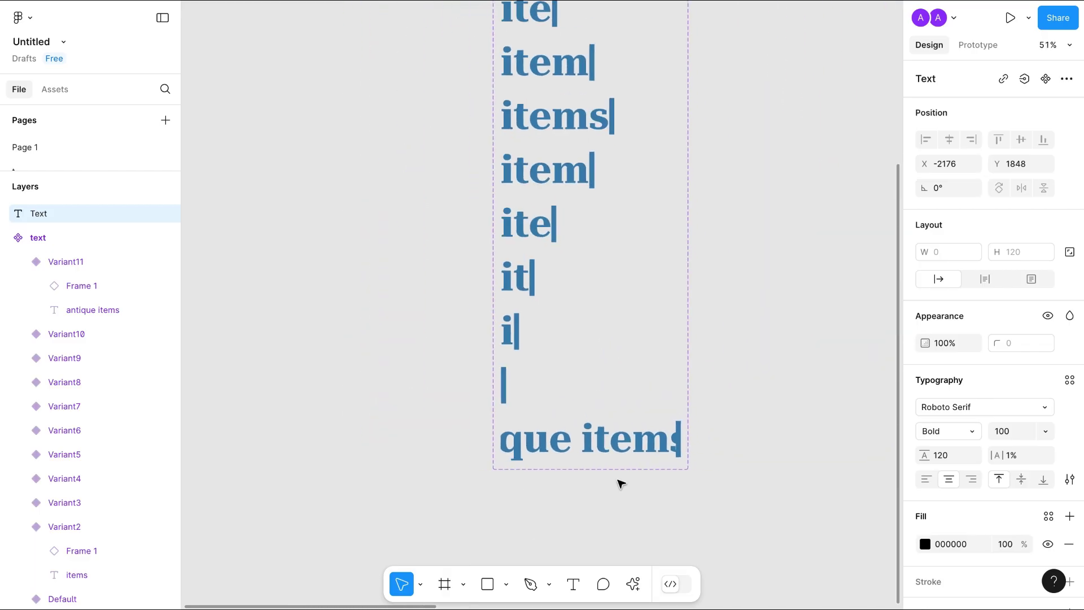
scroll(625, 143, up, 10)
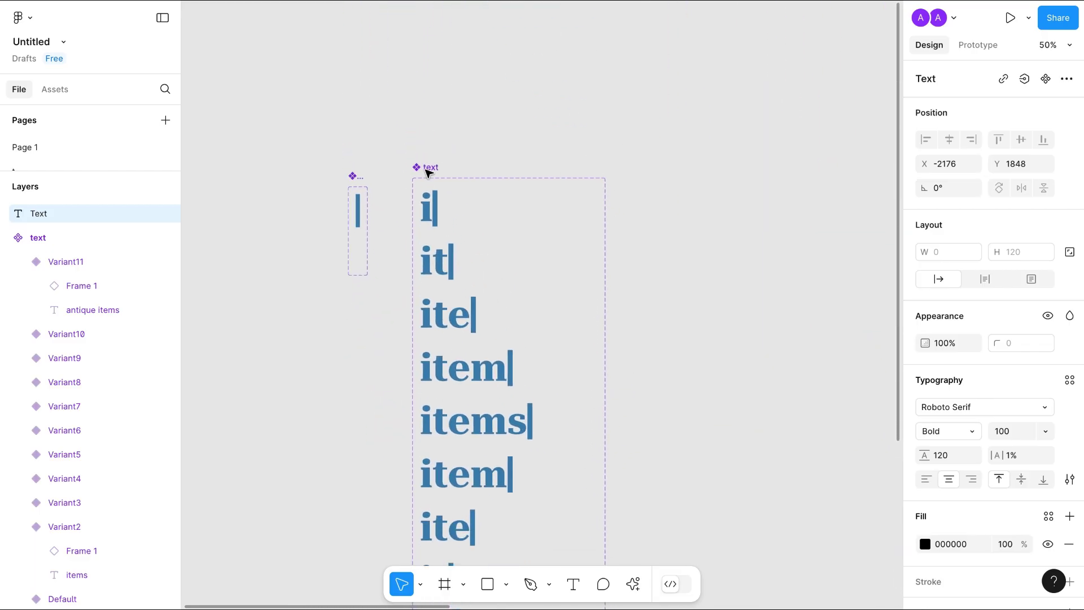
key(Escape)
Widen the component set and Variant11, and align 'antique items' to the frame's left edge.
click(431, 169)
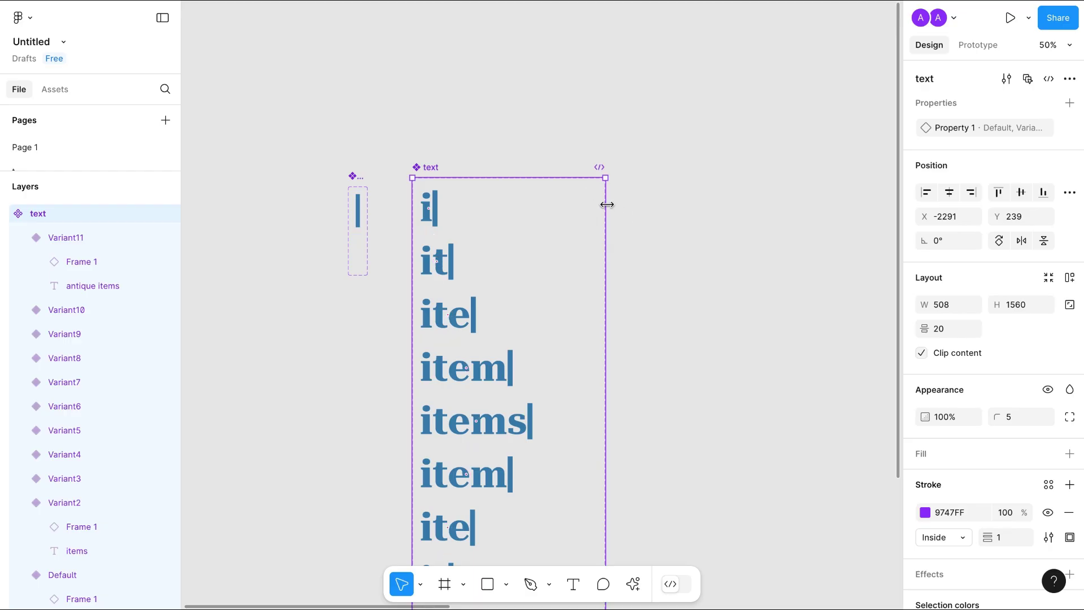
drag(607, 204, 835, 190)
scroll(593, 233, down, 7)
click(588, 281)
click(508, 371)
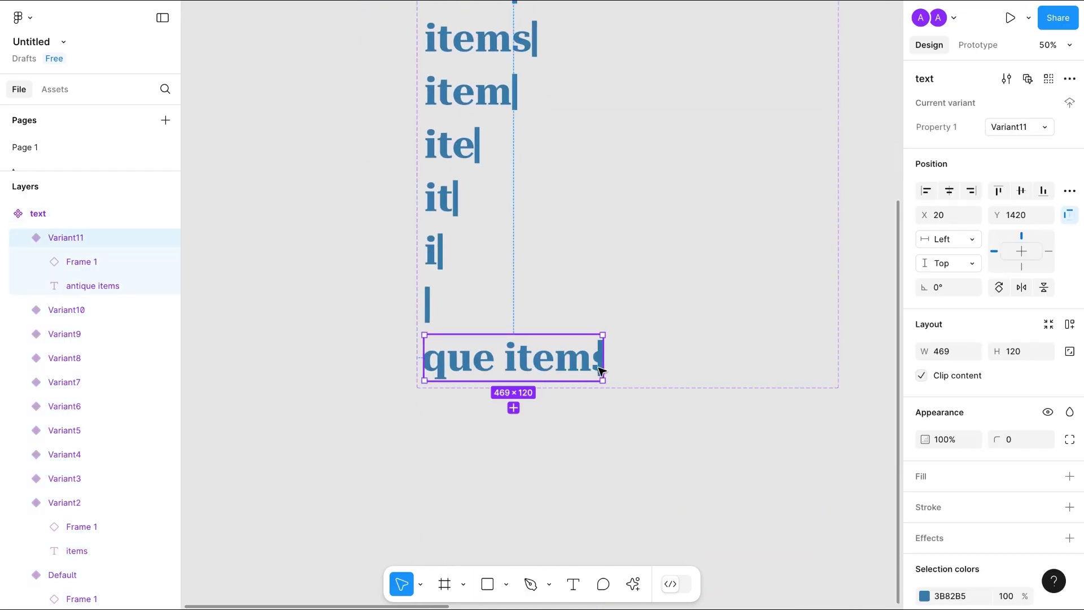
drag(606, 360, 677, 359)
click(531, 367)
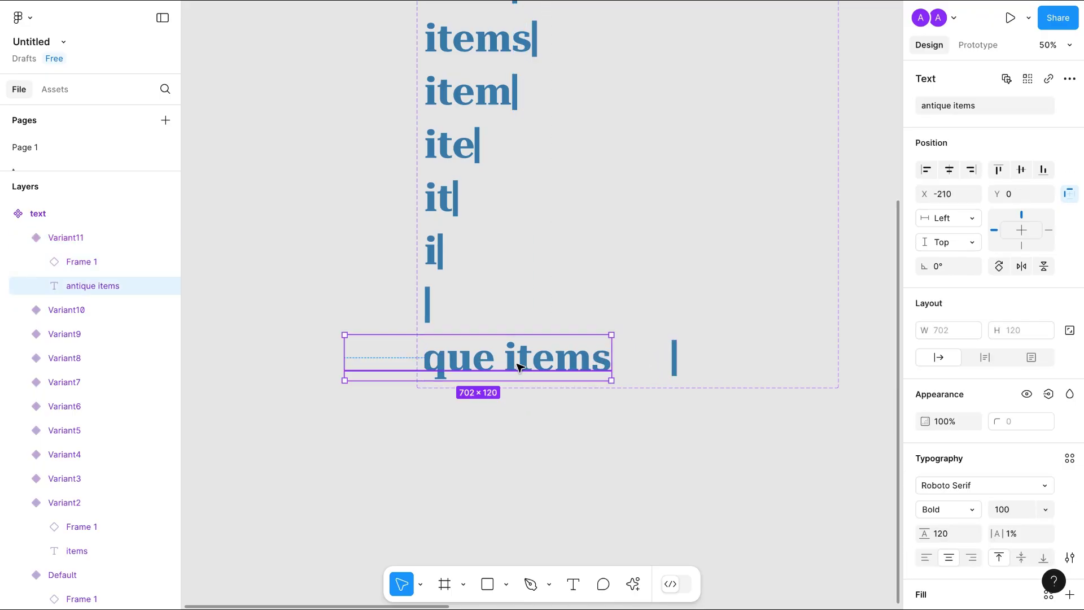
drag(544, 364, 596, 364)
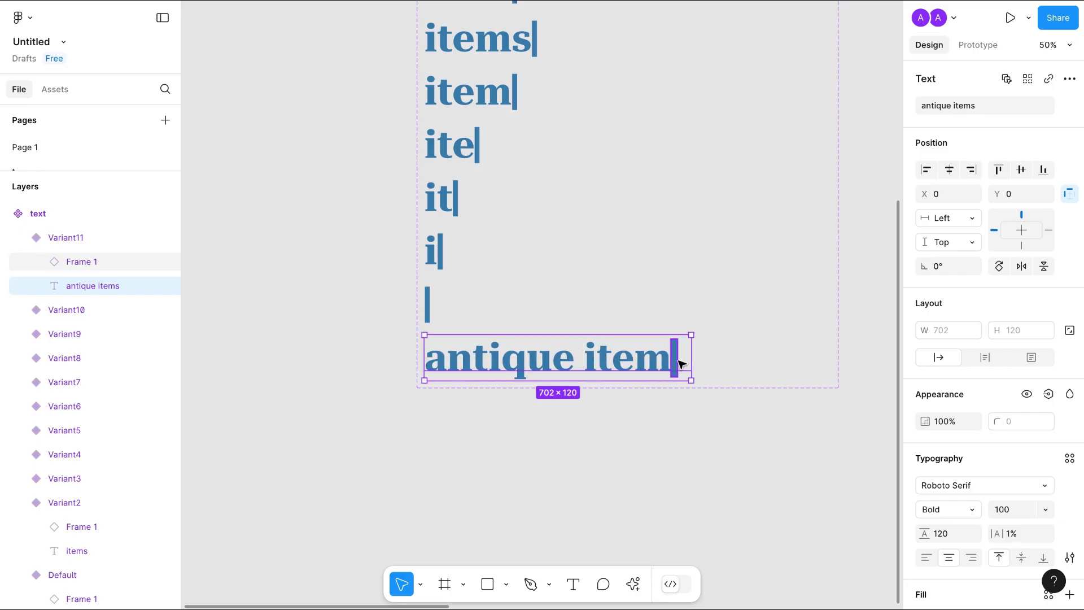
Narrow Variant11 to 75×120 so only the 'a' and the cursor show.
click(714, 363)
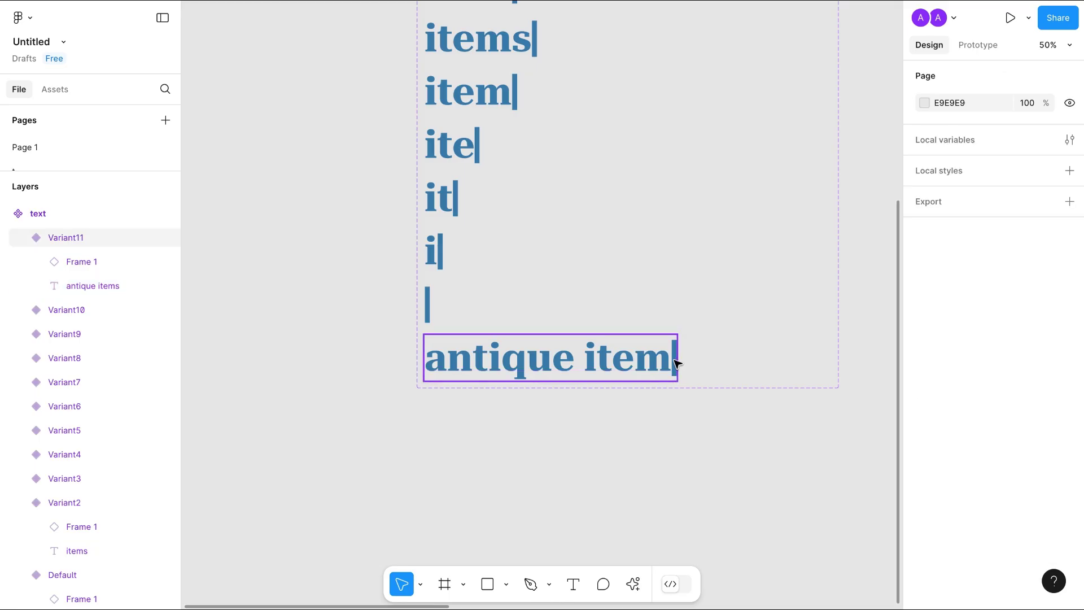
click(681, 364)
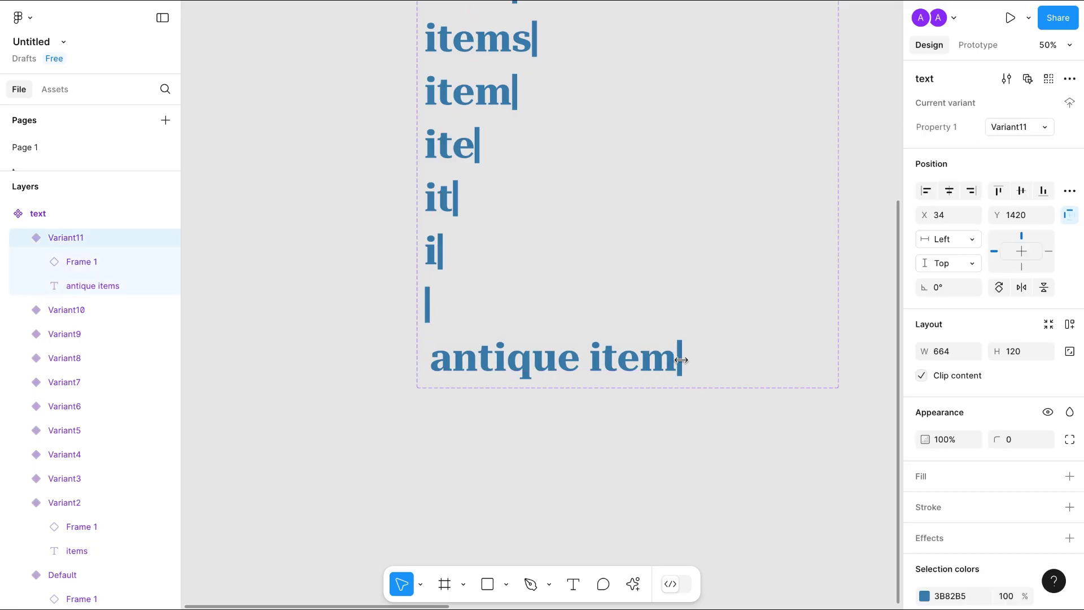
click(692, 363)
click(680, 359)
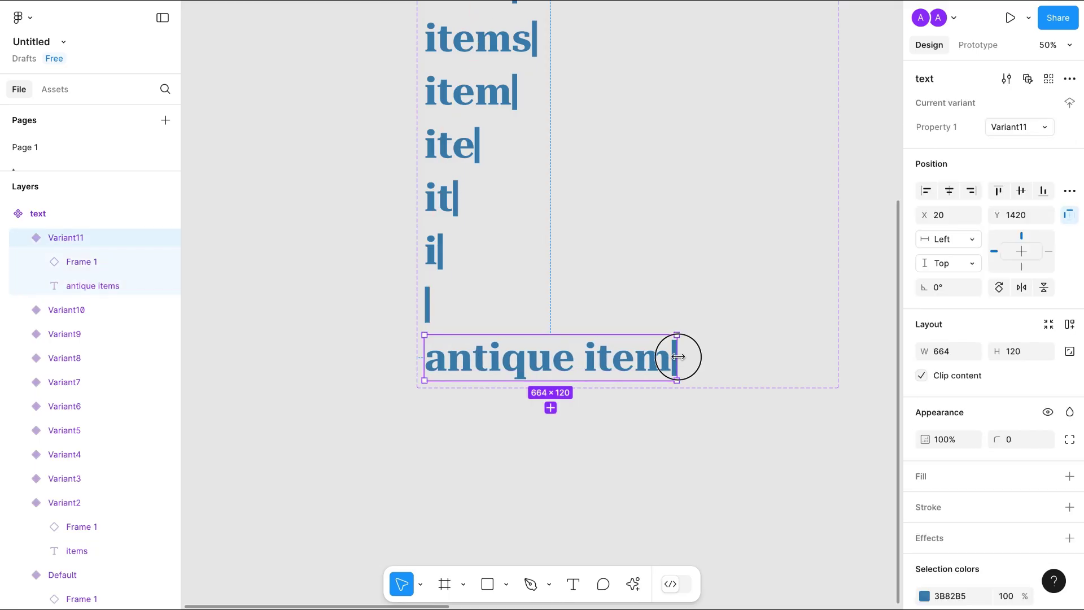
drag(679, 357, 453, 355)
Add Variant12 through Variant17, widening frames to reveal one more letter of 'antique items' each.
scroll(453, 354, up, 5)
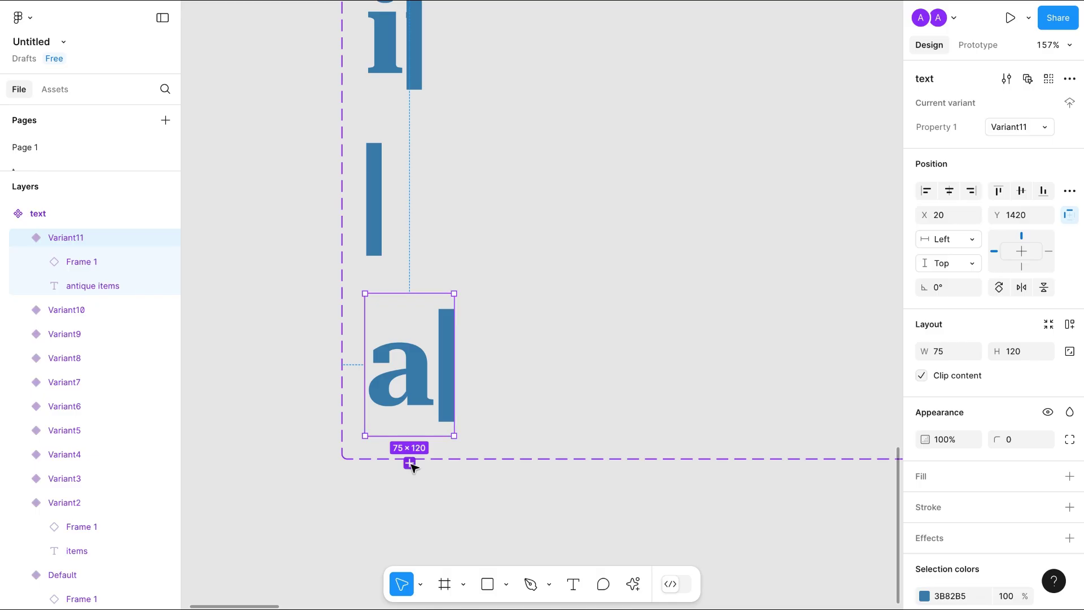
click(409, 463)
scroll(417, 501, down, 4)
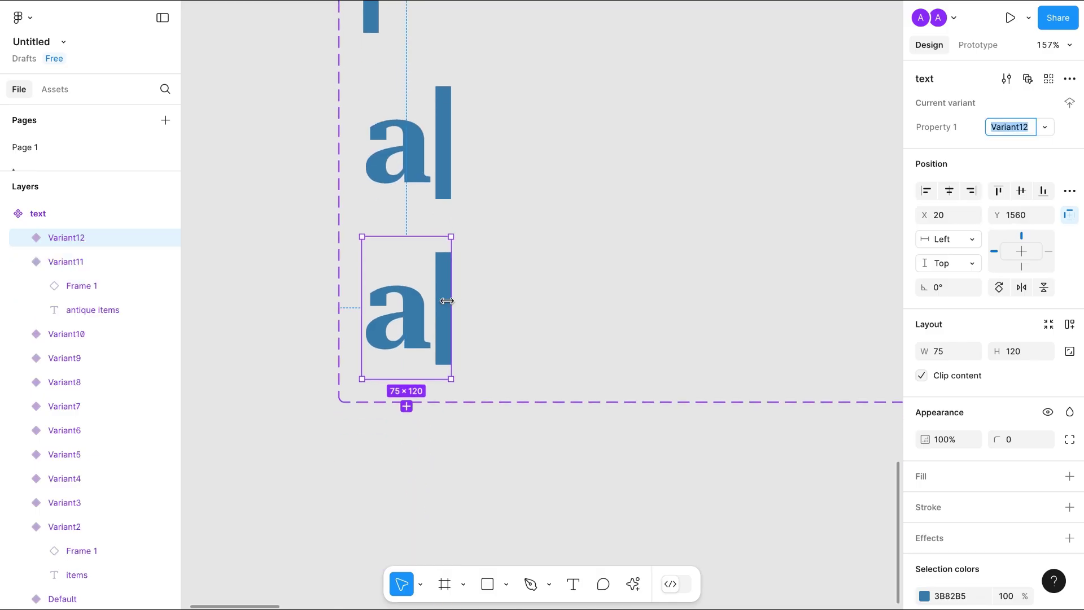
drag(447, 301, 528, 302)
click(445, 406)
scroll(450, 412, down, 3)
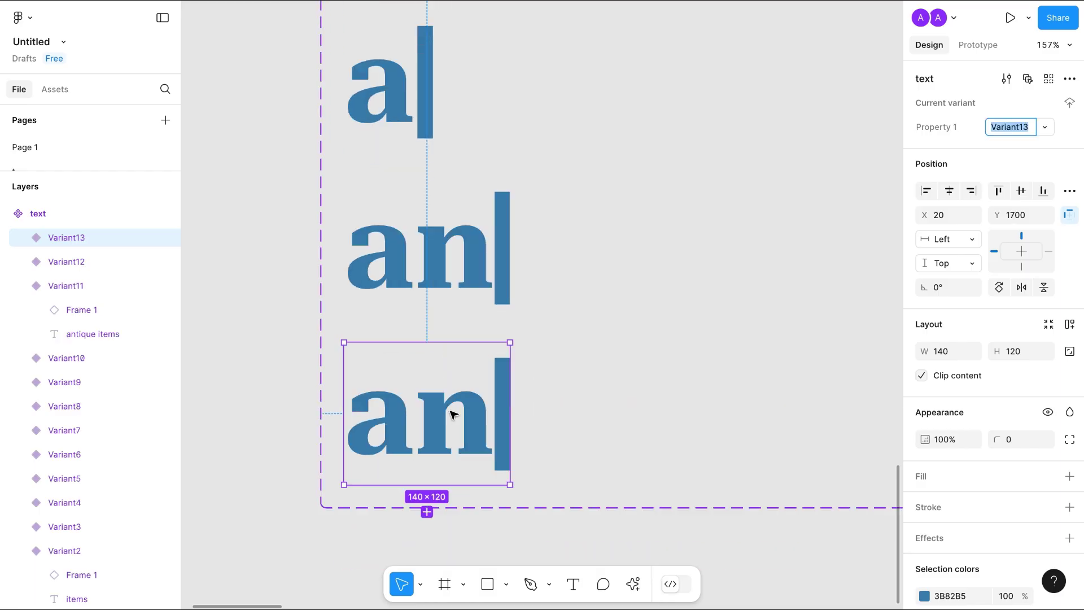
drag(492, 290, 534, 290)
click(424, 382)
scroll(430, 390, down, 3)
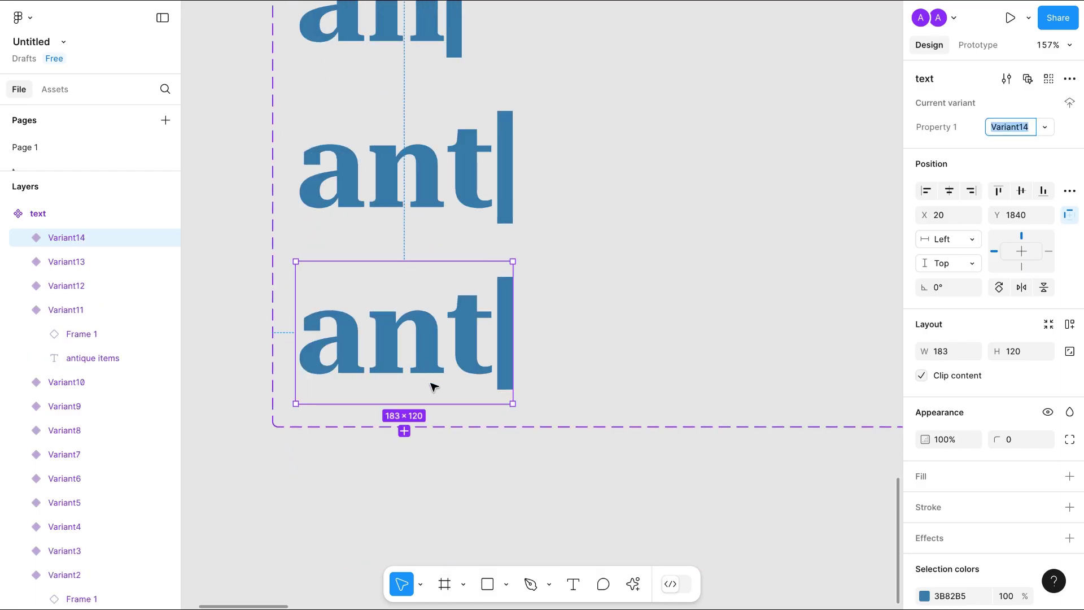
drag(509, 356, 791, 336)
click(424, 427)
scroll(426, 438, down, 3)
click(462, 451)
scroll(460, 459, down, 3)
click(489, 420)
scroll(490, 421, down, 3)
Add Variant18 through Variant23, the last widened to 718×120 showing 'antique items' whole.
click(516, 407)
scroll(517, 409, down, 3)
click(498, 408)
scroll(497, 416, down, 3)
scroll(790, 335, down, 3)
click(513, 322)
scroll(514, 325, down, 3)
drag(773, 299, 883, 290)
click(520, 400)
scroll(520, 404, down, 3)
click(551, 388)
scroll(552, 392, down, 3)
drag(835, 330, 806, 334)
click(412, 431)
drag(806, 490, 864, 490)
scroll(634, 452, down, 5)
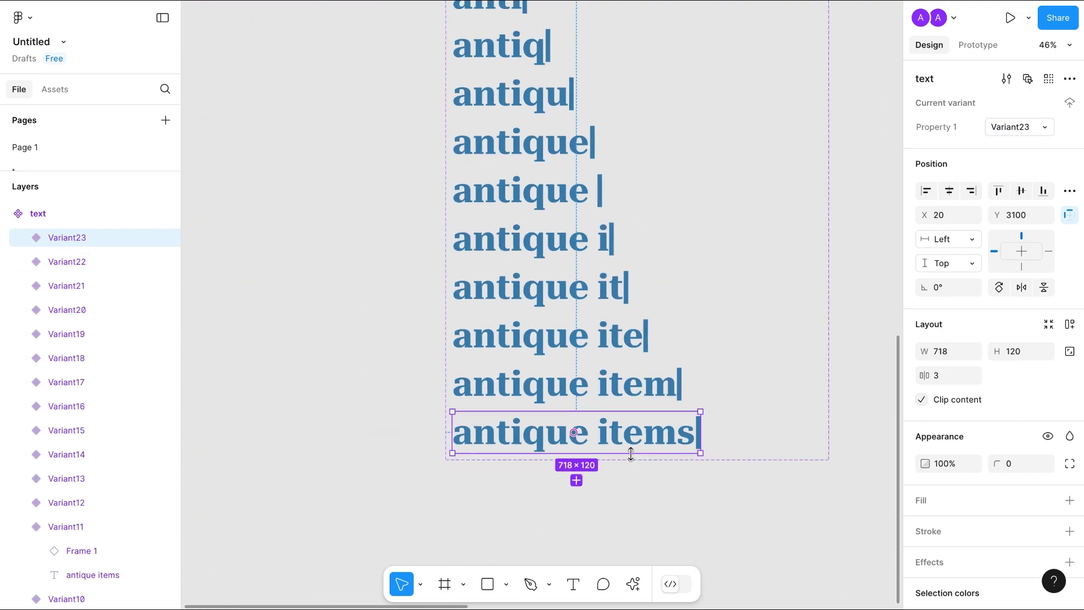
scroll(631, 453, down, 2)
scroll(632, 456, up, 5)
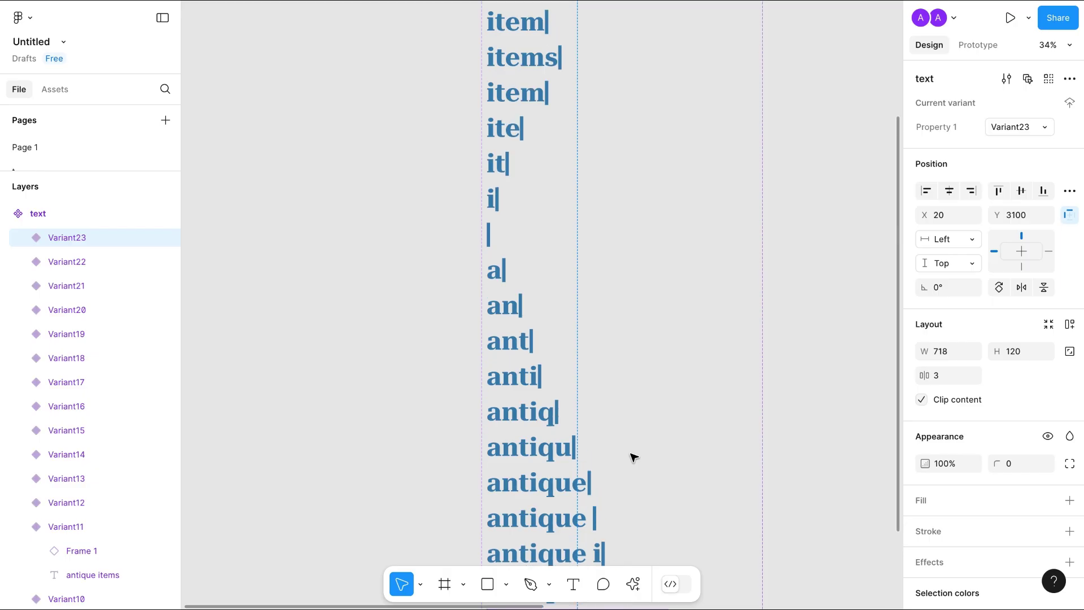
scroll(634, 457, up, 4)
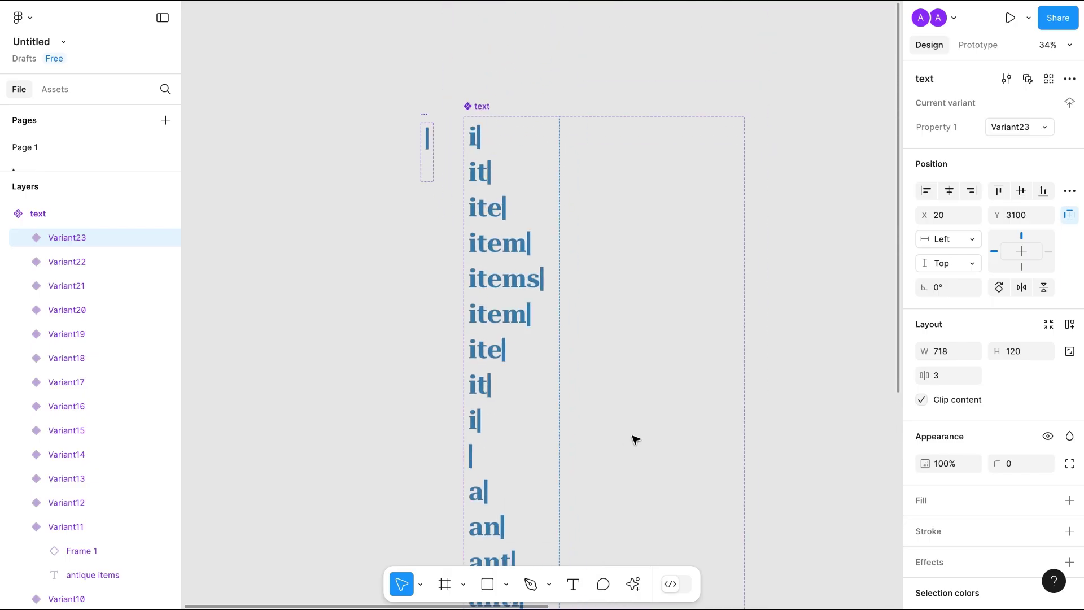
In Prototype mode, link the 'i' variant to the 'it' variant with an After delay trigger.
click(971, 46)
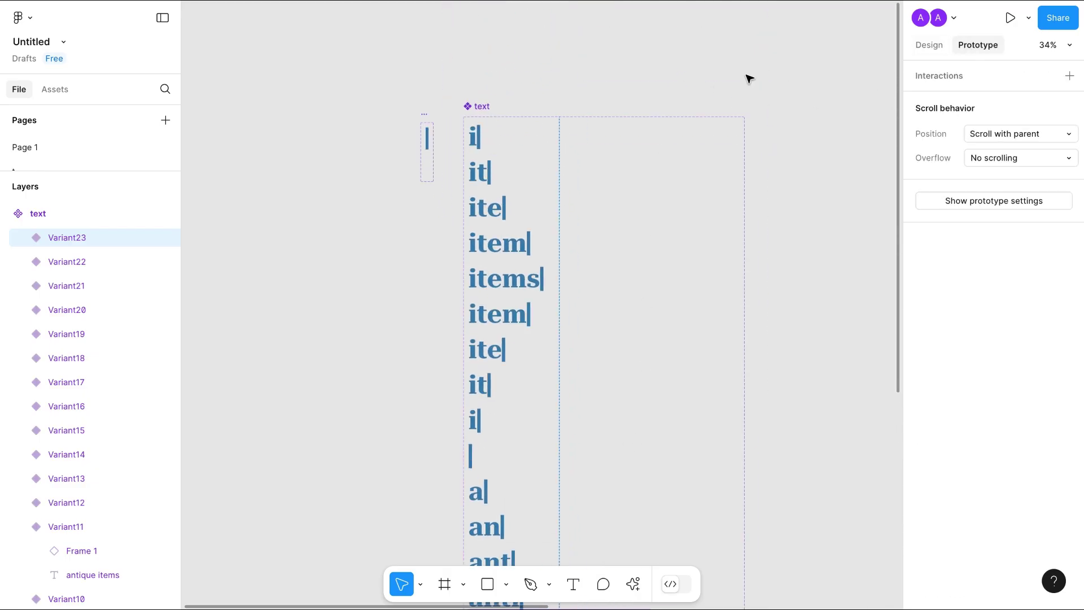
click(479, 138)
scroll(480, 138, up, 5)
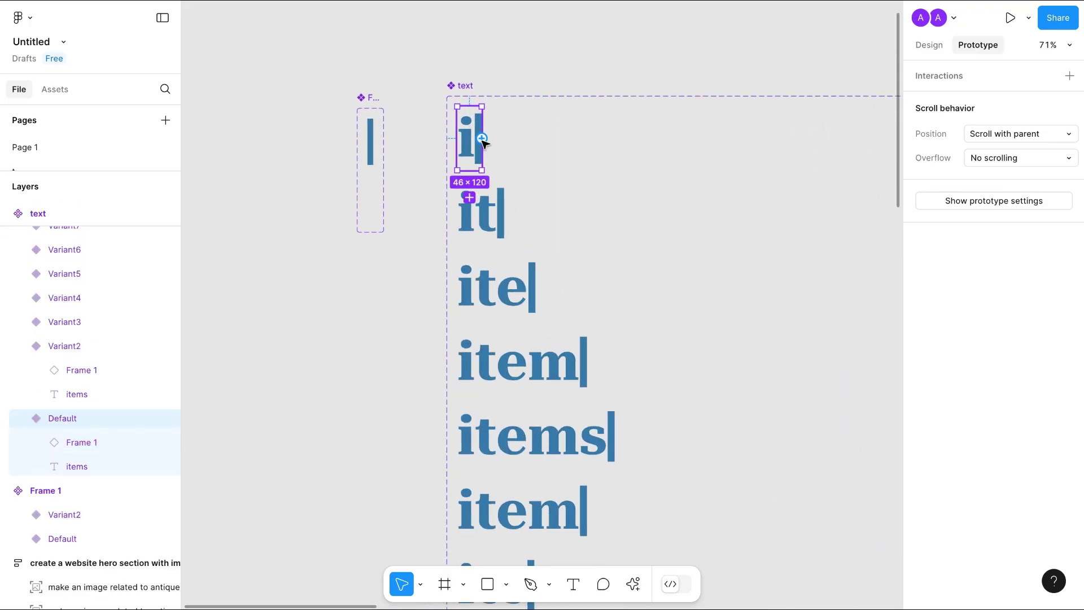
drag(482, 138, 488, 221)
click(484, 258)
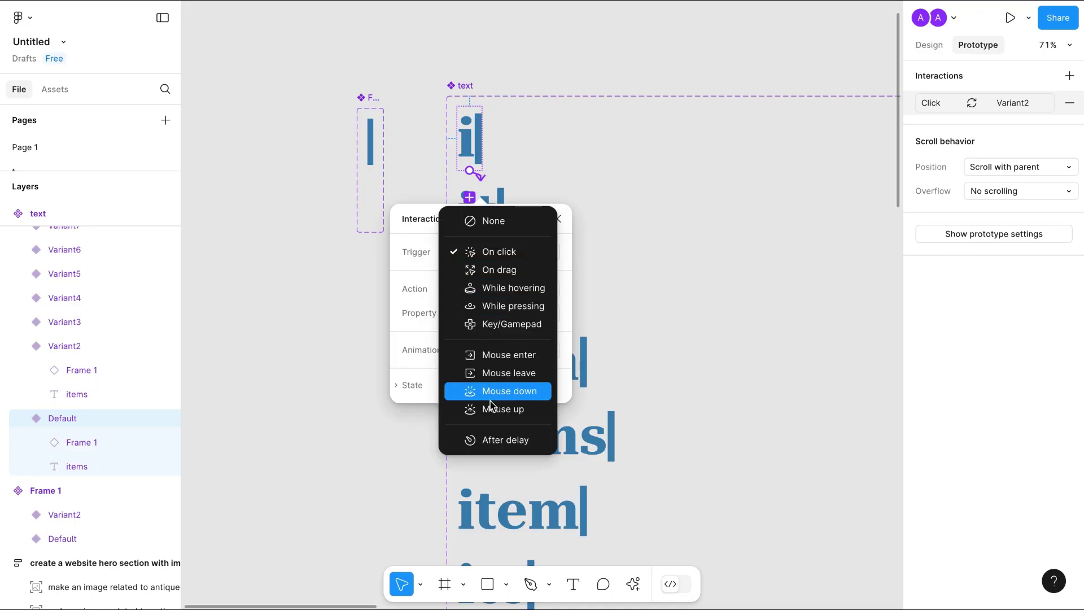
click(497, 440)
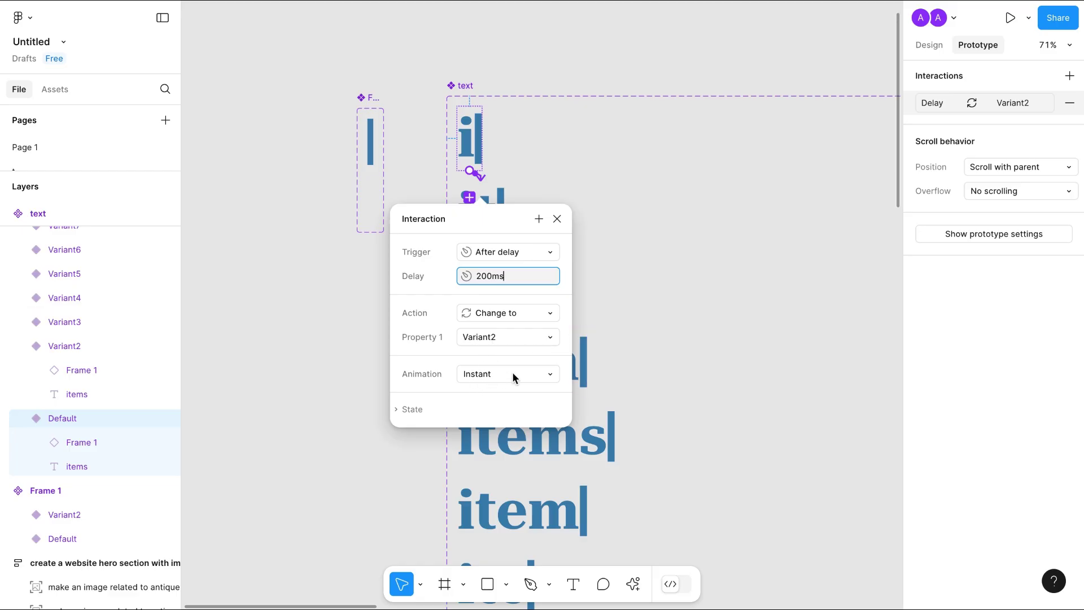
click(673, 229)
Link the 'it' variant to the 'ite' variant with an After delay of 200ms.
click(484, 240)
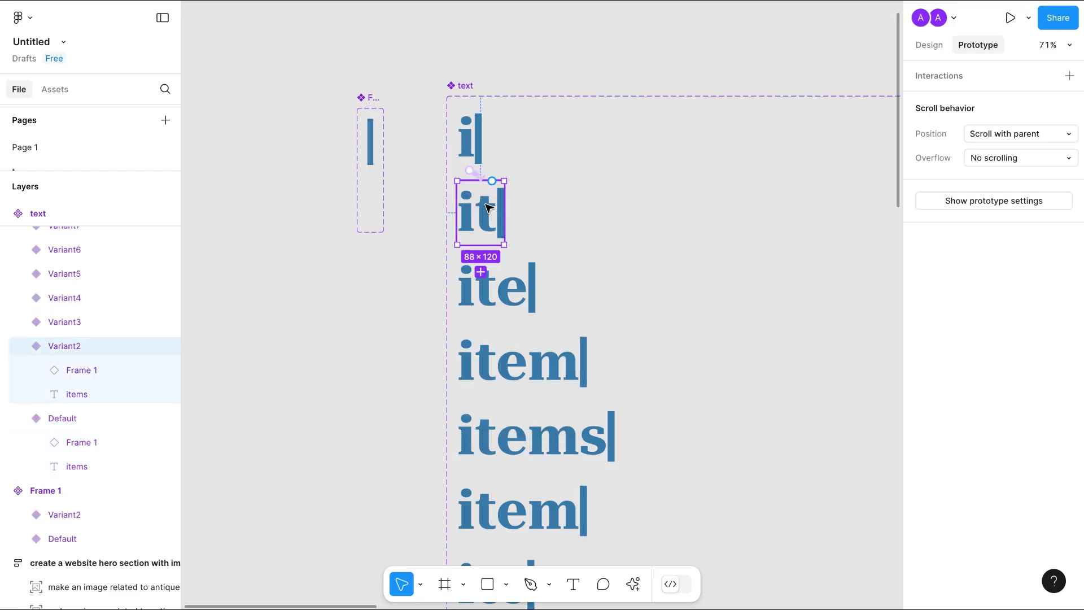
drag(485, 243, 481, 299)
click(507, 326)
click(517, 513)
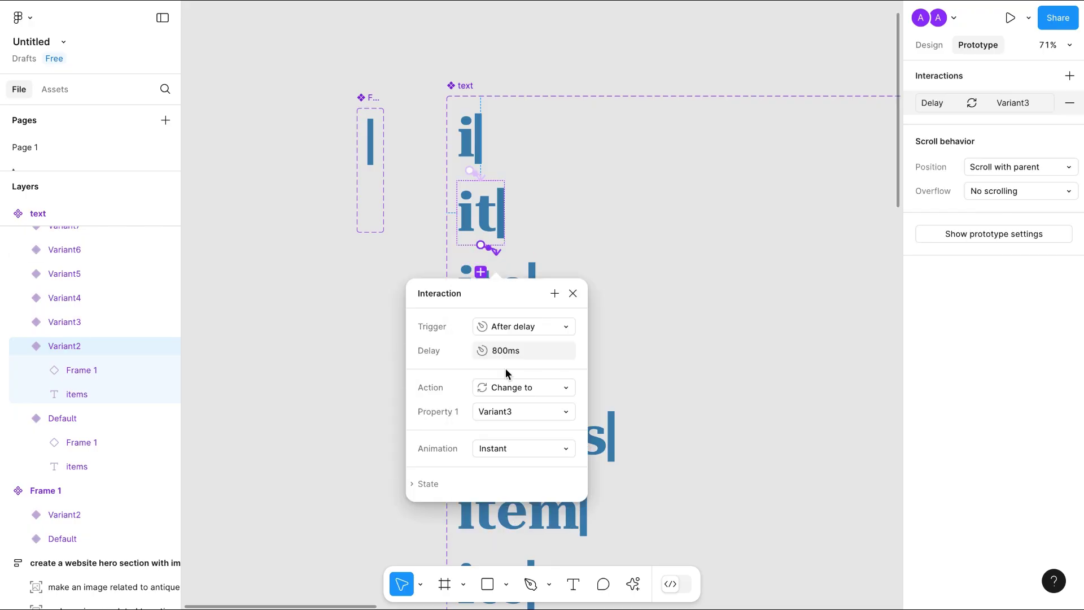
click(505, 350)
text(200)
click(686, 233)
Link the 'ite' variant to the 'item' variant with an After delay of 200ms.
scroll(687, 234, down, 3)
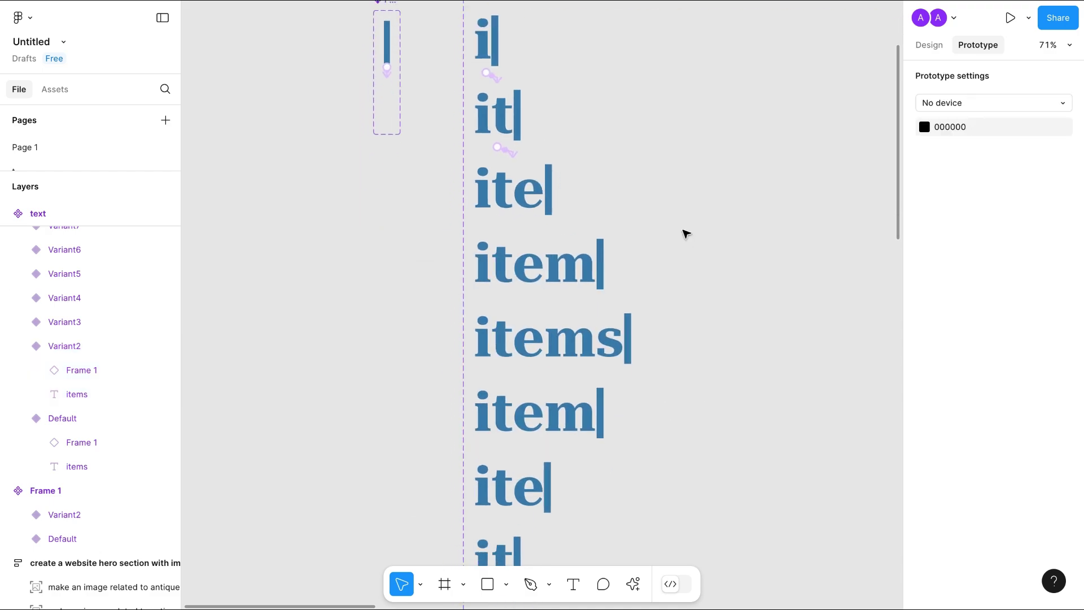
click(511, 218)
drag(513, 221, 511, 268)
click(545, 303)
click(556, 490)
click(543, 331)
text(200ms)
click(700, 361)
scroll(699, 362, right, 2)
scroll(700, 361, down, 1)
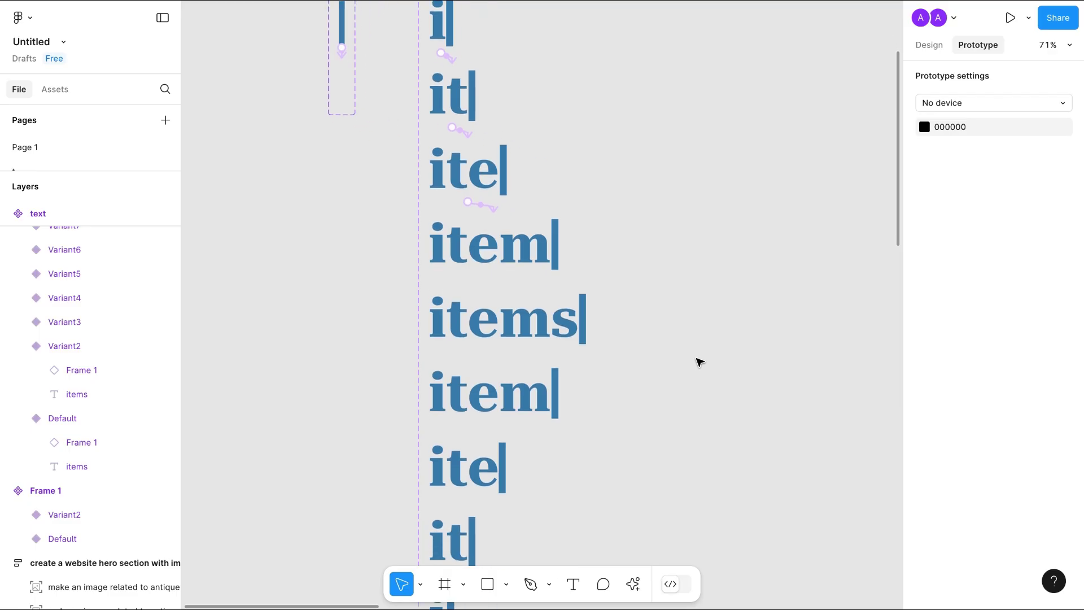
scroll(700, 361, up, 4)
scroll(699, 362, right, 2)
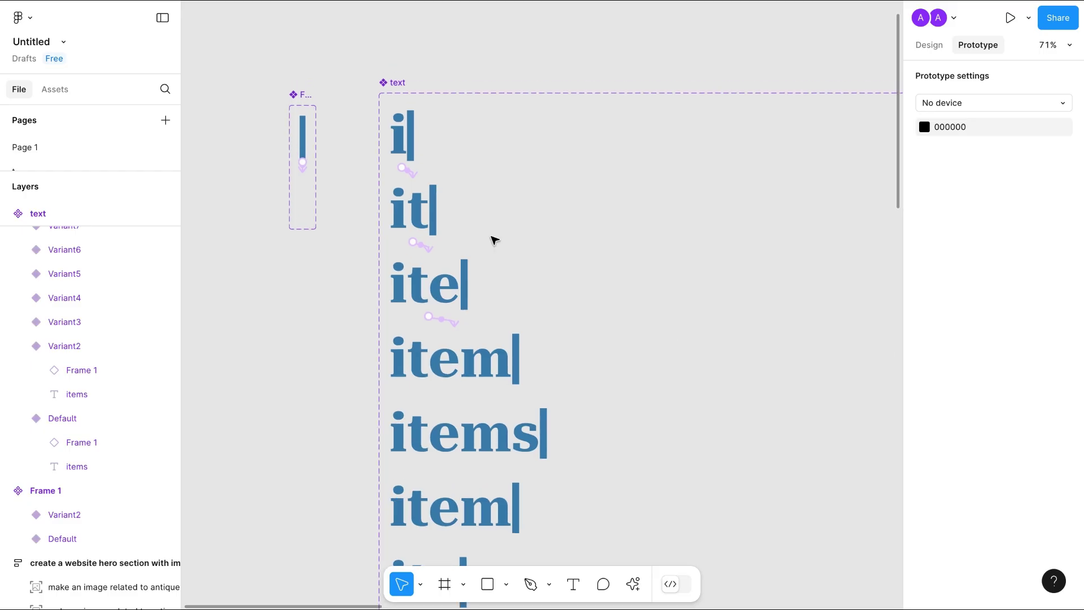
Select Variant22 down through Variant5 and give them all an after-delay link to Variant4.
click(449, 301)
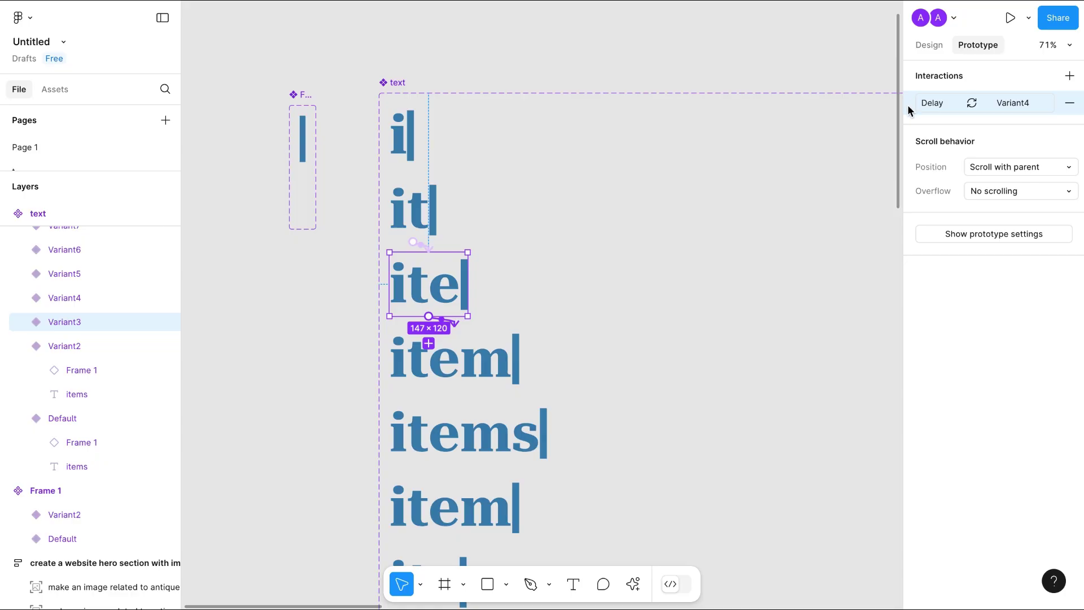
scroll(645, 370, down, 3)
scroll(647, 371, down, 1)
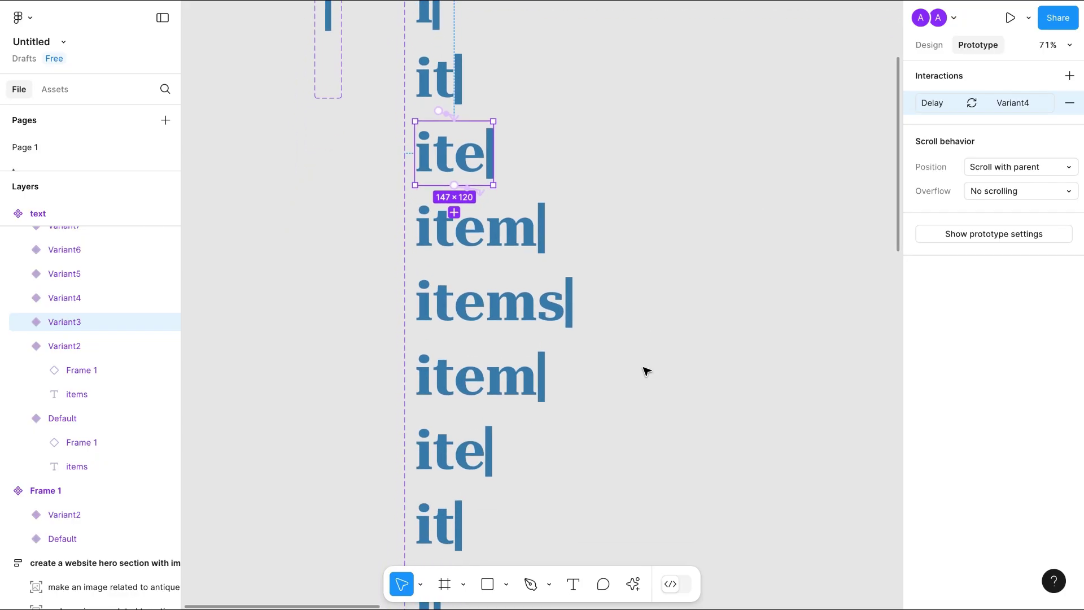
click(498, 236)
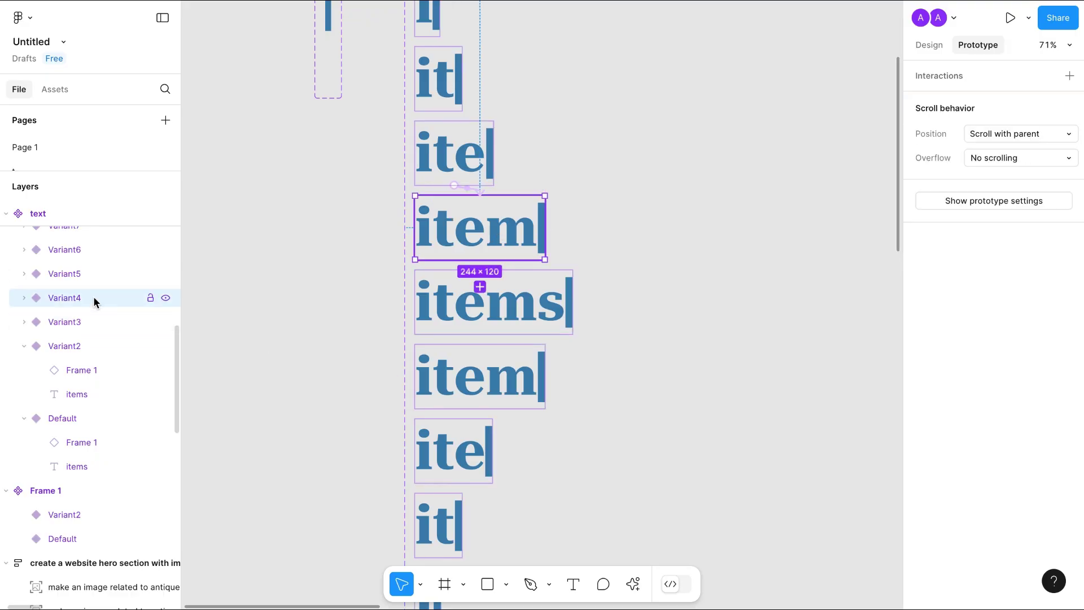
scroll(93, 296, up, 5)
scroll(93, 296, up, 5)
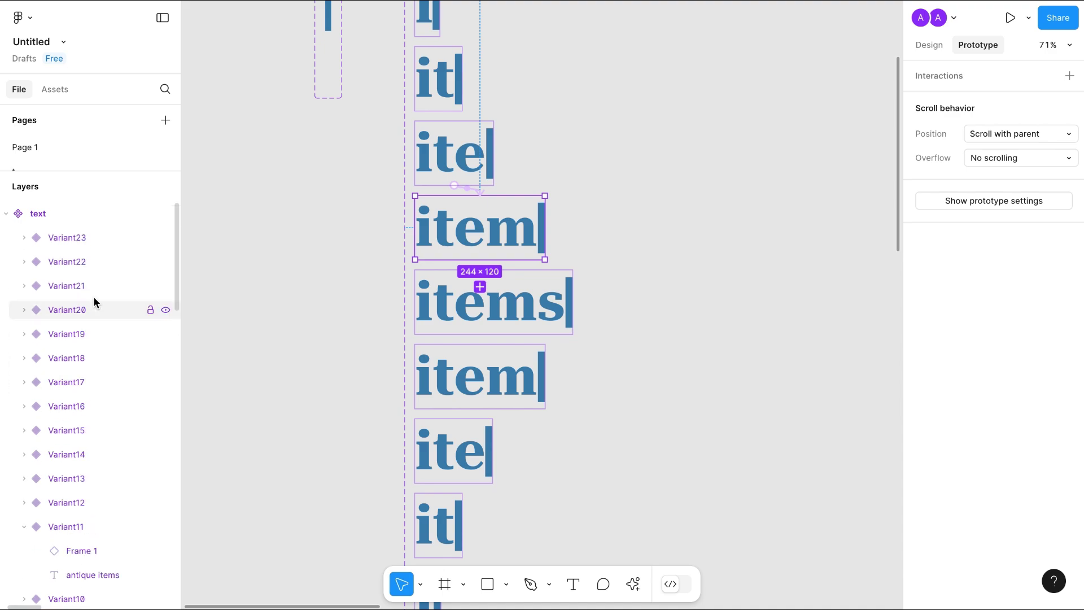
shift+click(63, 261)
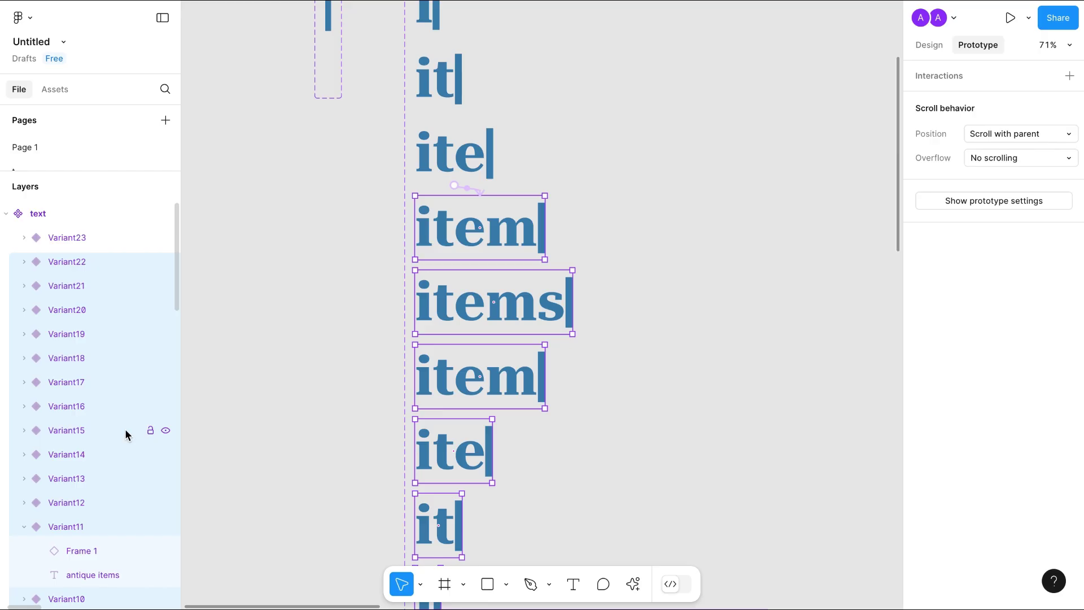
drag(478, 353, 480, 228)
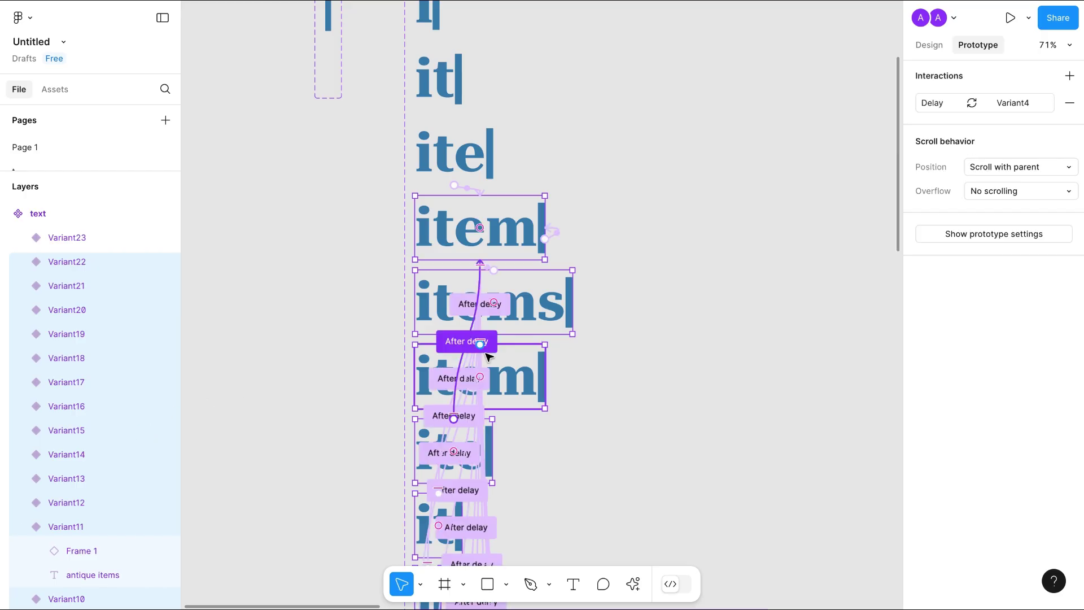
scroll(614, 469, down, 3)
scroll(616, 471, up, 2)
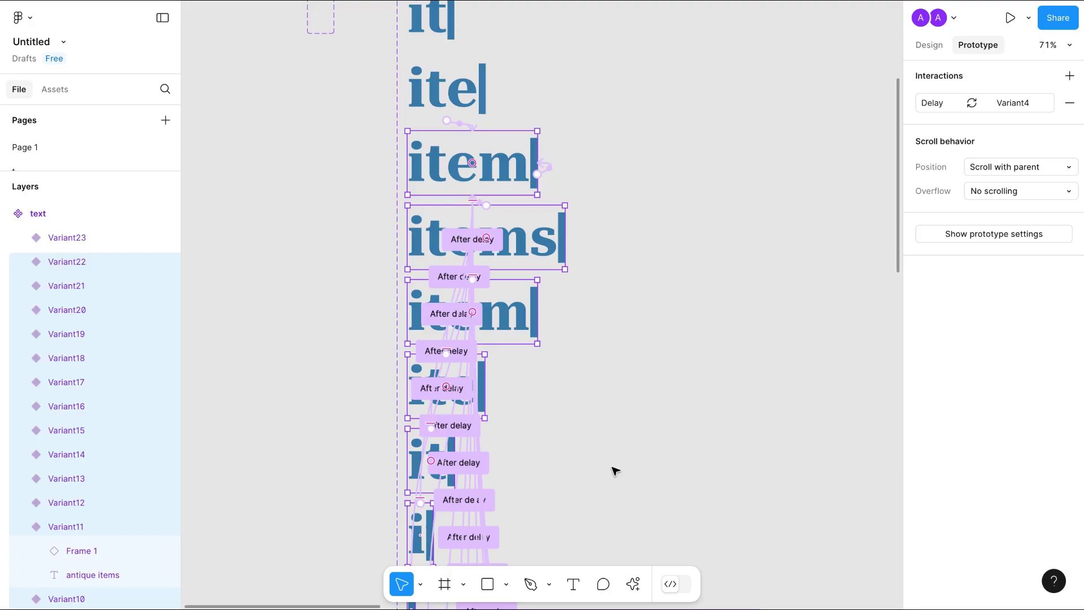
Retarget the 'item' variant's delay interaction to Variant5.
click(584, 299)
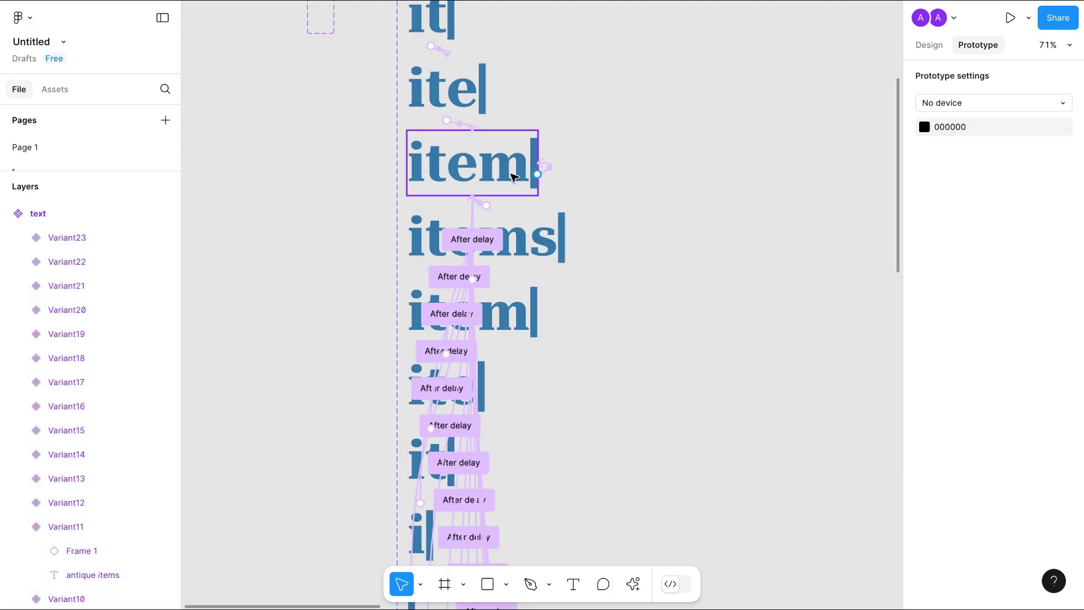
click(500, 175)
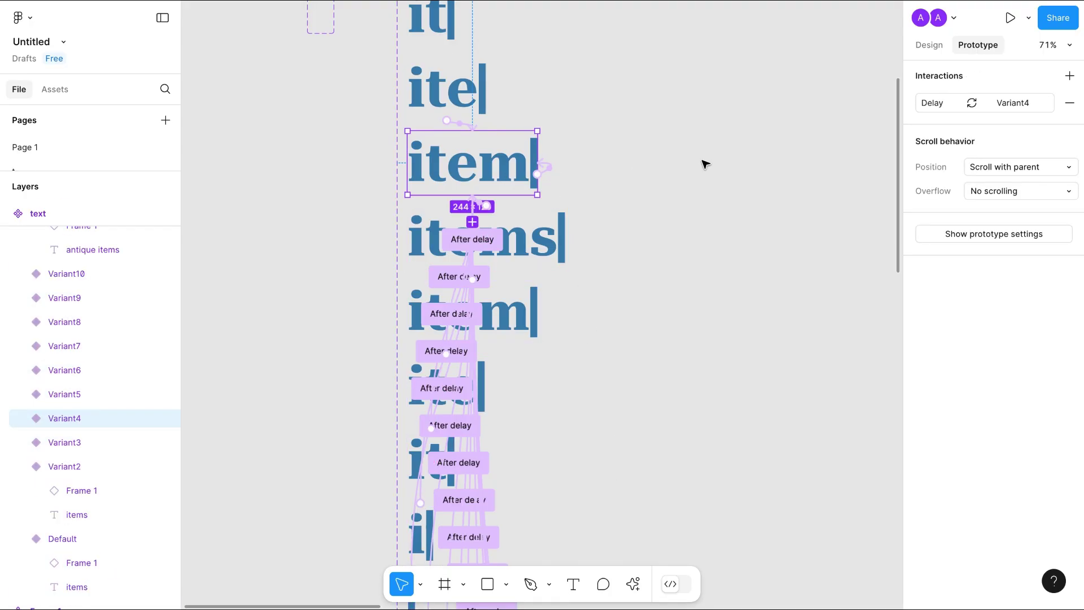
click(933, 102)
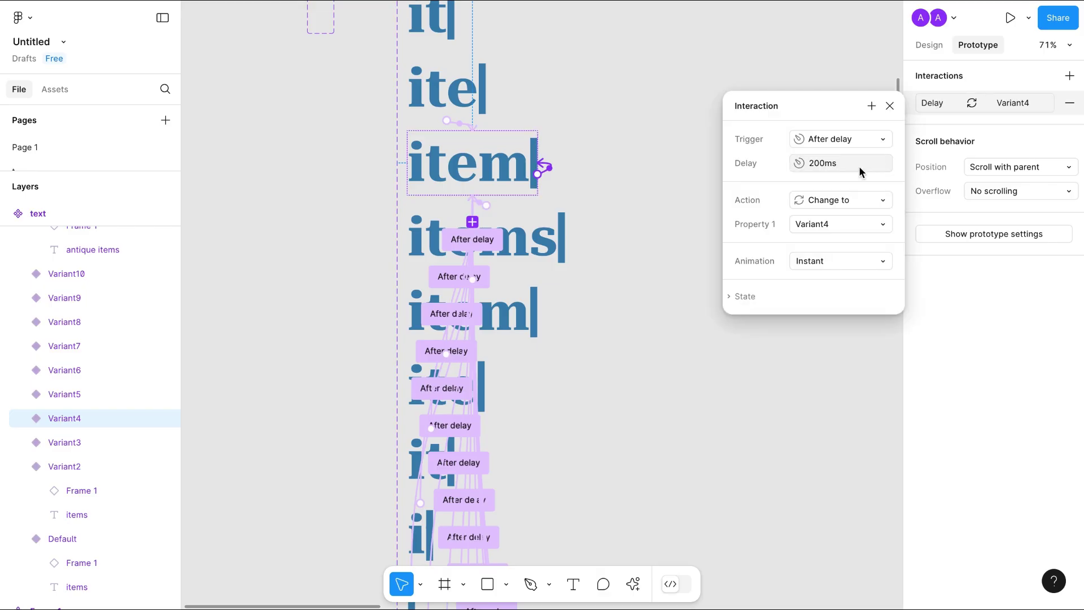
click(818, 225)
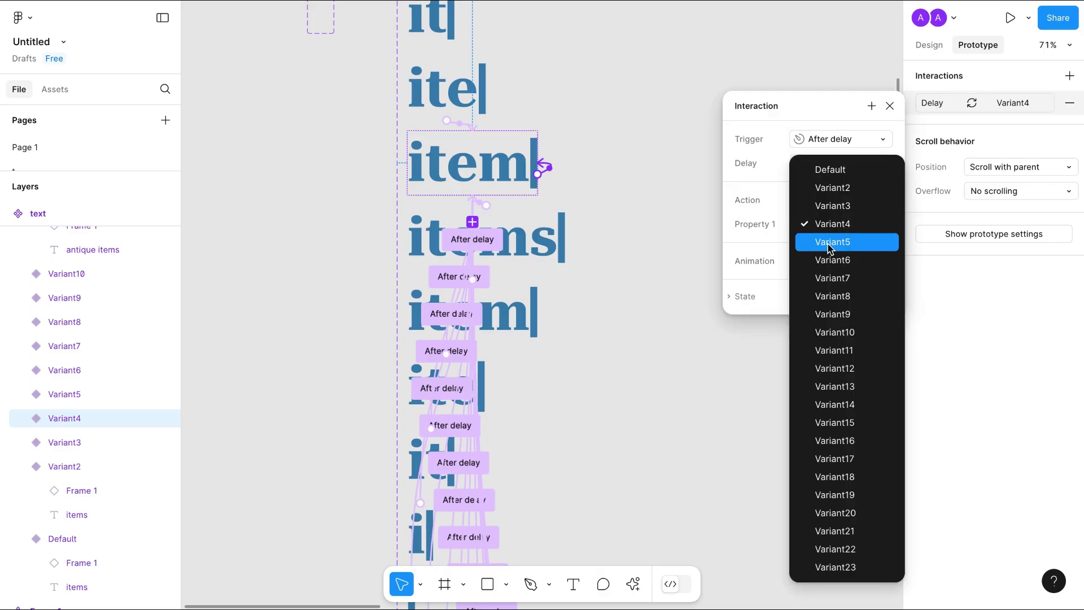
click(828, 242)
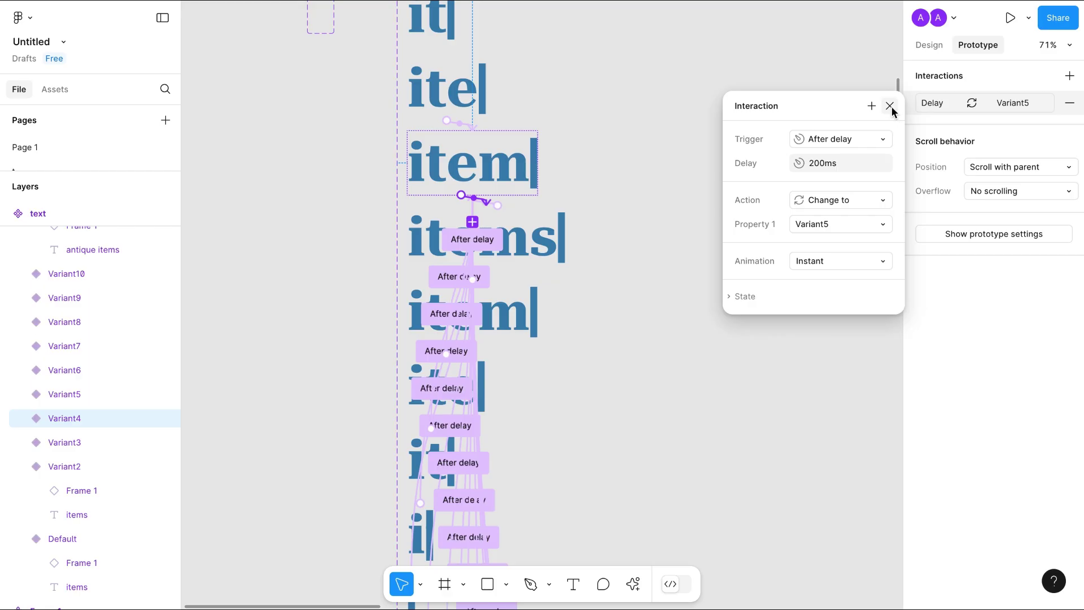
key(Tab)
key(Escape)
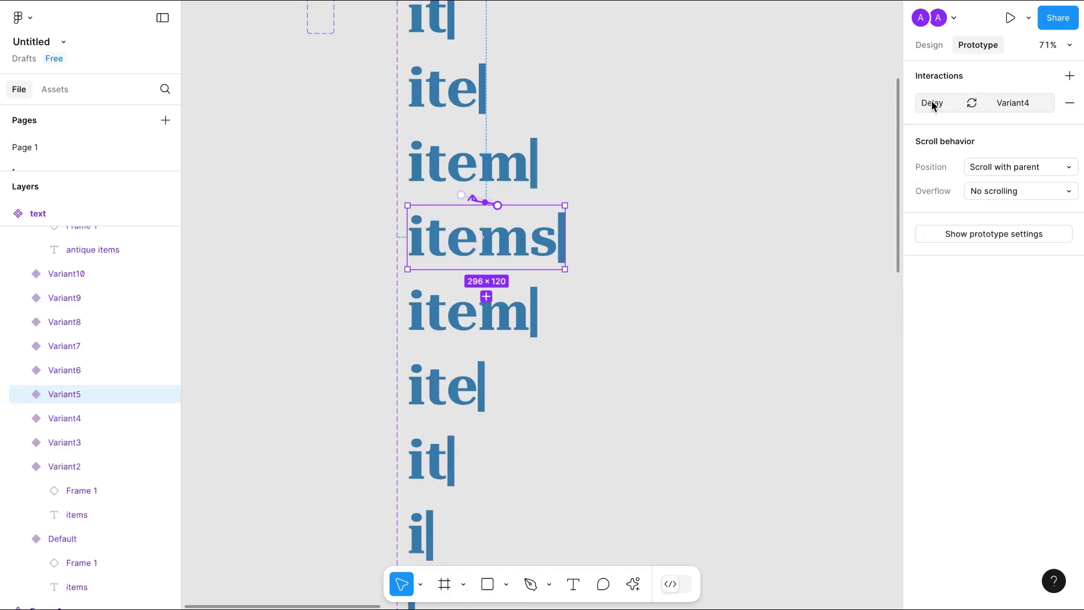
Set the 'items' variant's delay interaction target to Variant5 and reopen it to check.
click(933, 103)
click(817, 225)
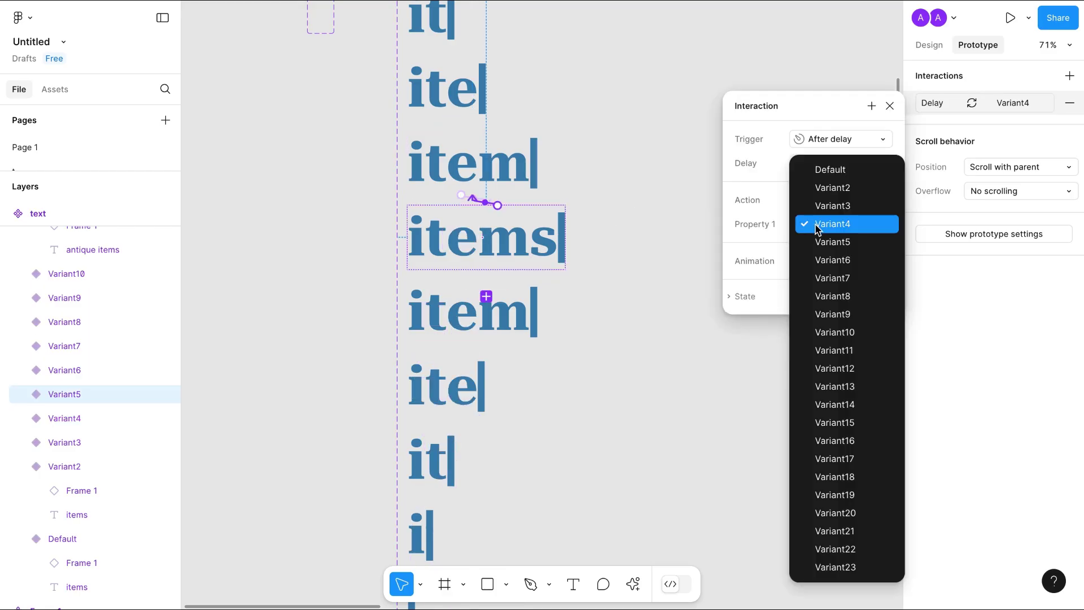
click(830, 242)
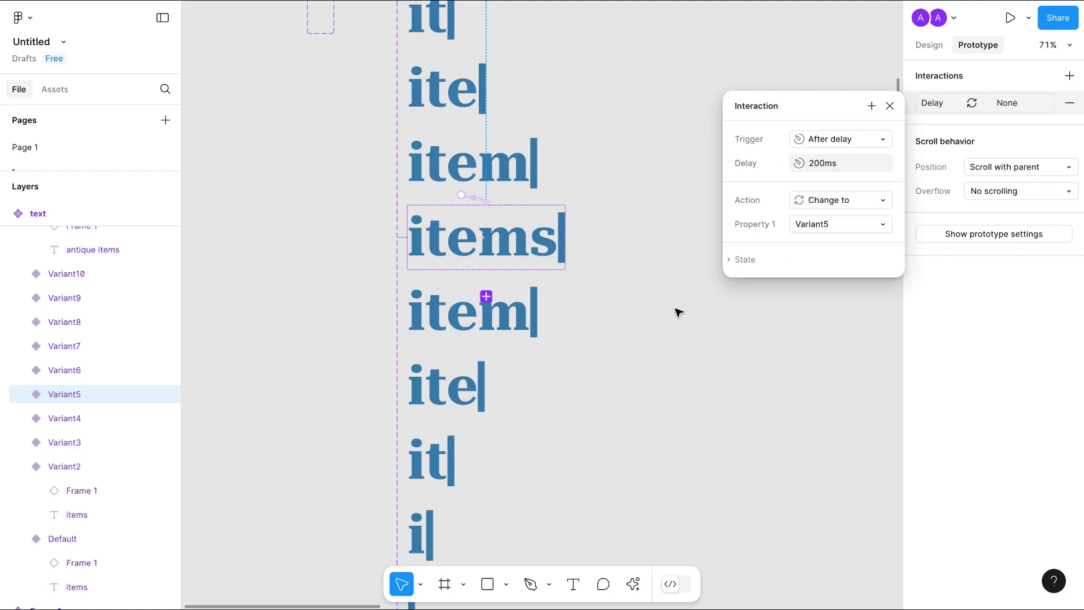
click(613, 349)
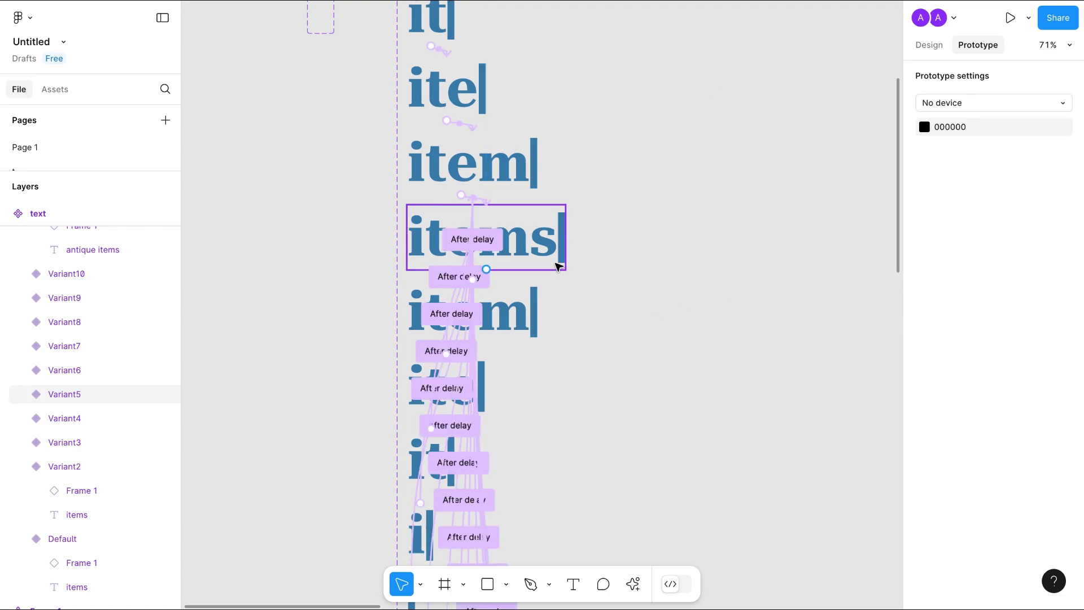
click(542, 242)
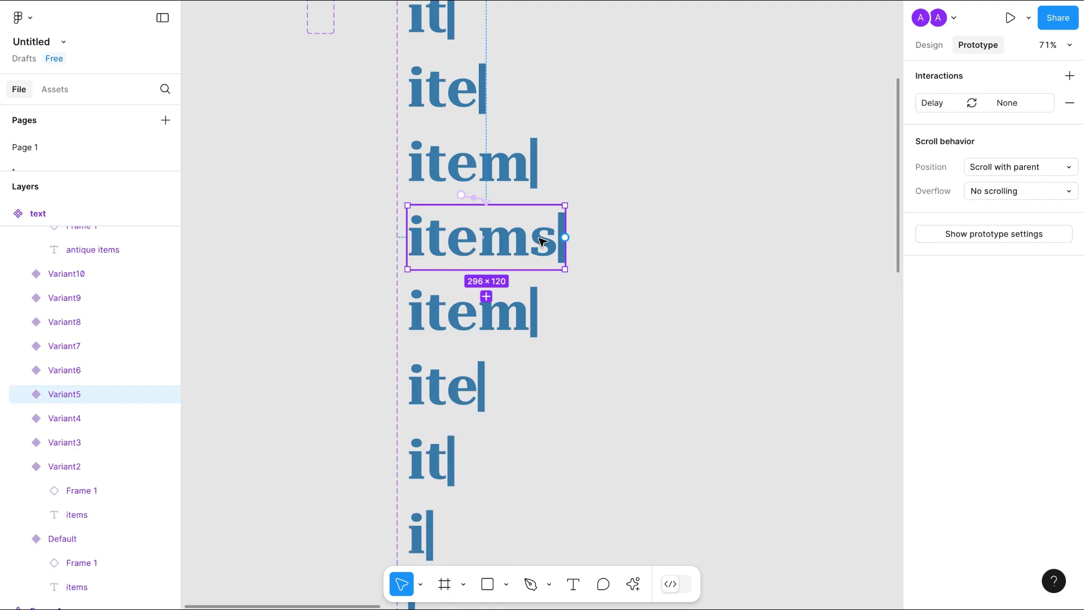
click(934, 104)
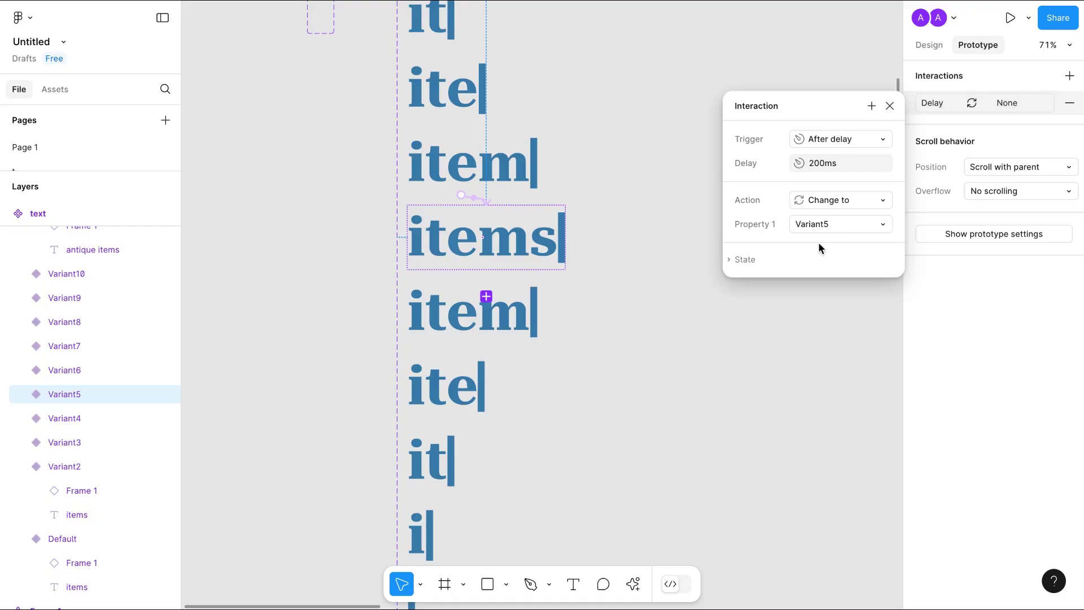
click(748, 319)
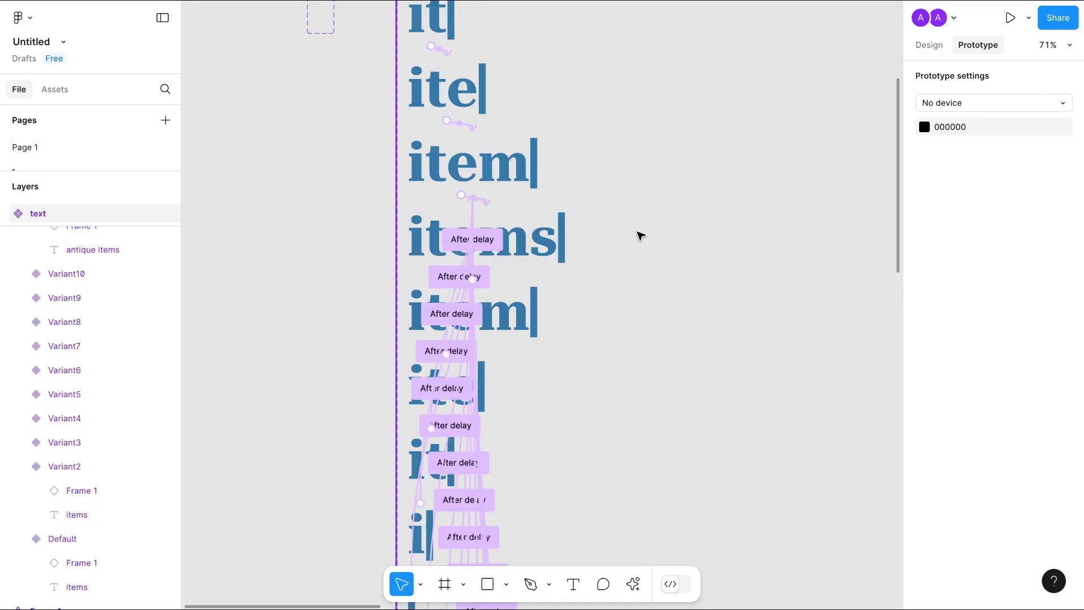
Make the 'items' variant change to Variant6, and Variant6 change to Variant7.
scroll(641, 236, up, 5)
click(608, 265)
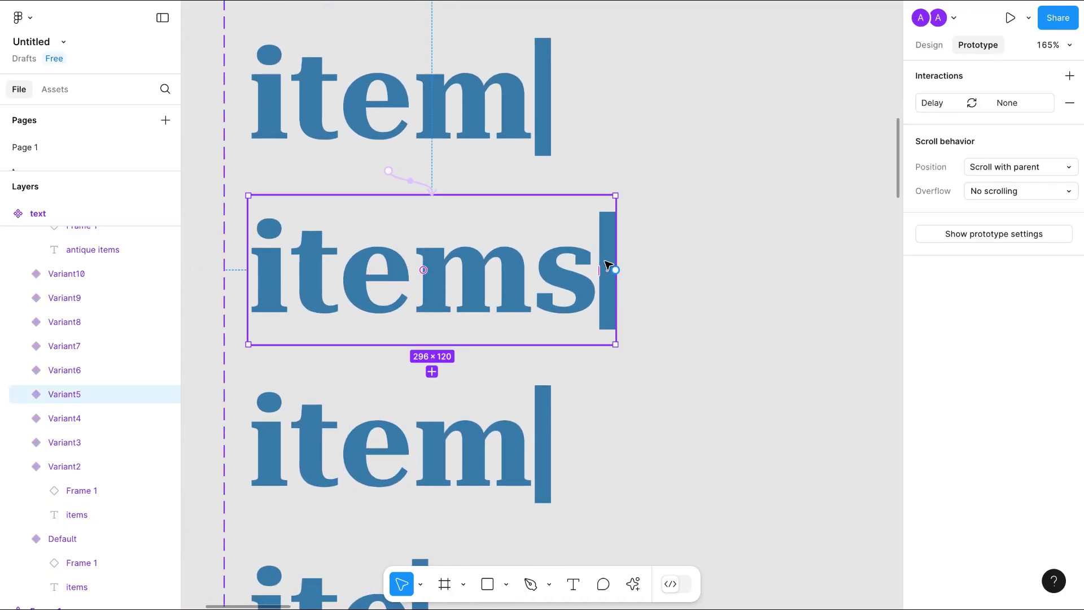
click(1003, 104)
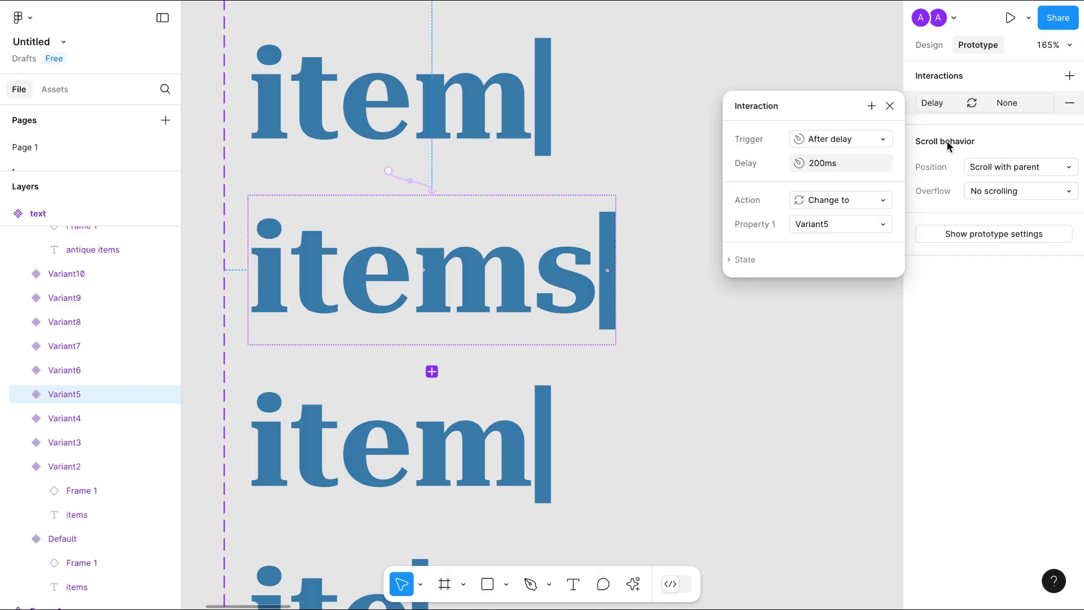
click(829, 225)
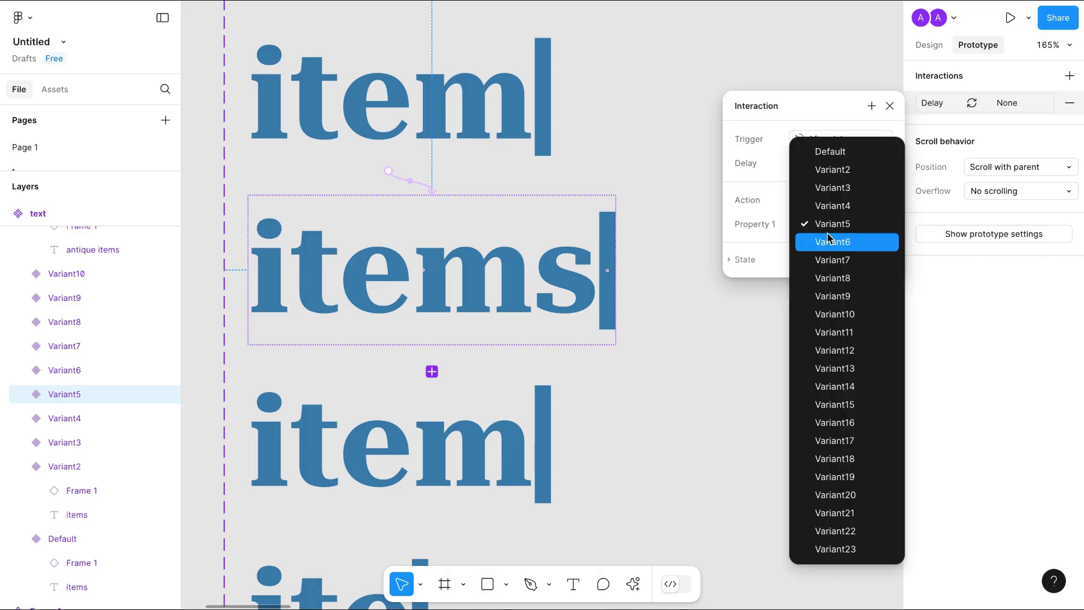
click(829, 242)
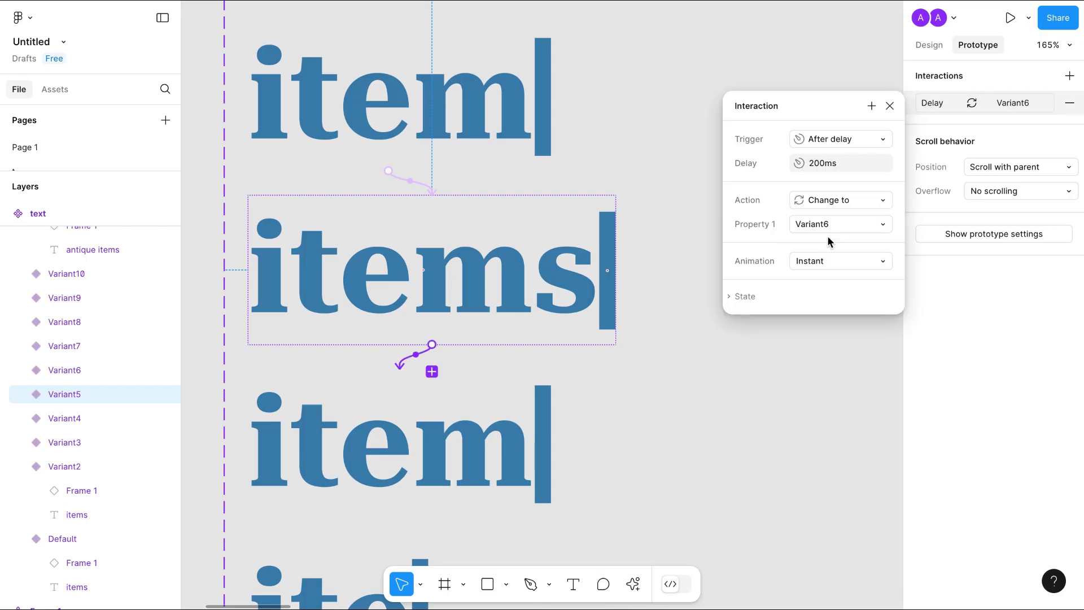
click(522, 442)
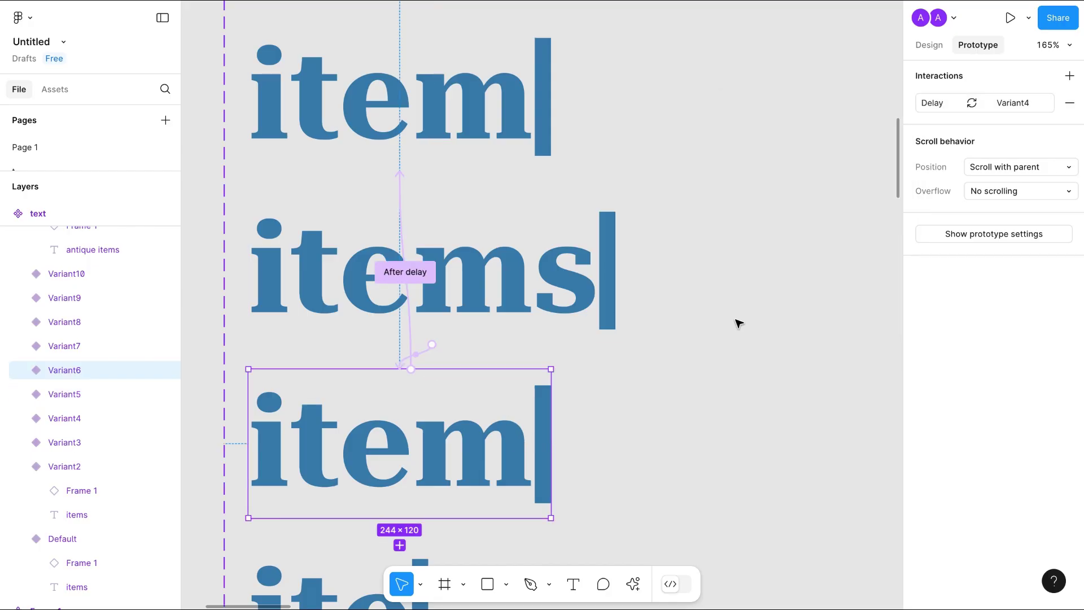
click(949, 103)
click(836, 223)
click(821, 277)
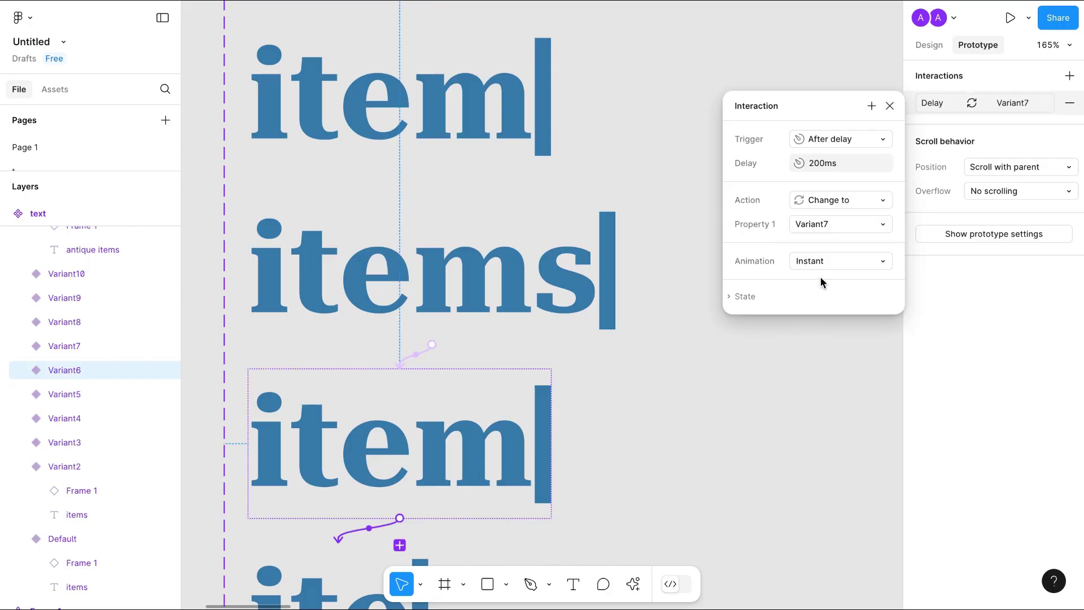
Make Variant7 change to Variant8, and the 'it|' variant change to Variant9.
scroll(423, 339, down, 5)
click(424, 344)
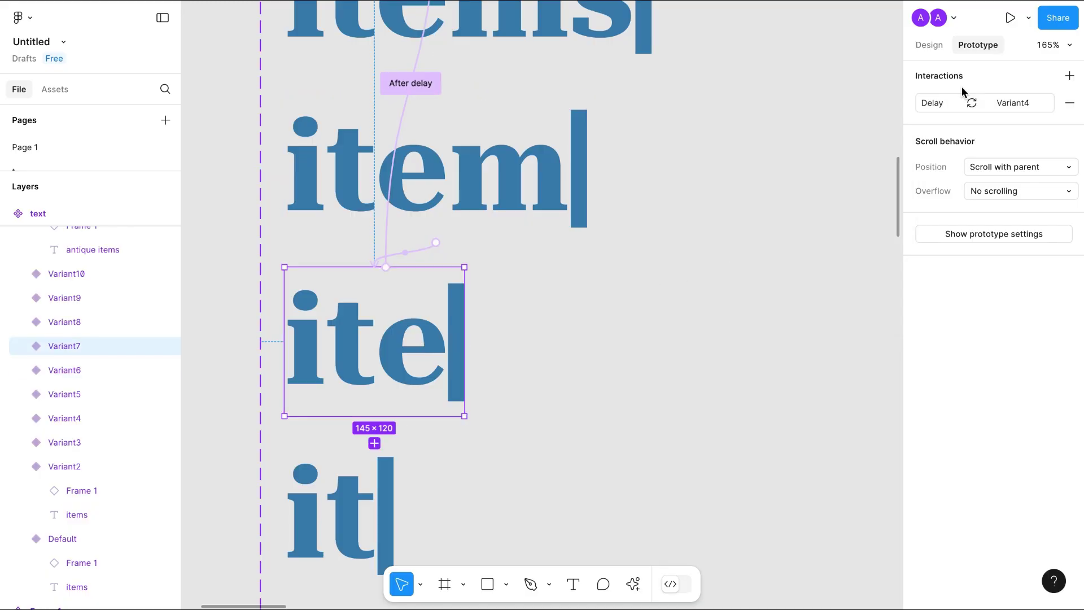
click(939, 104)
click(811, 225)
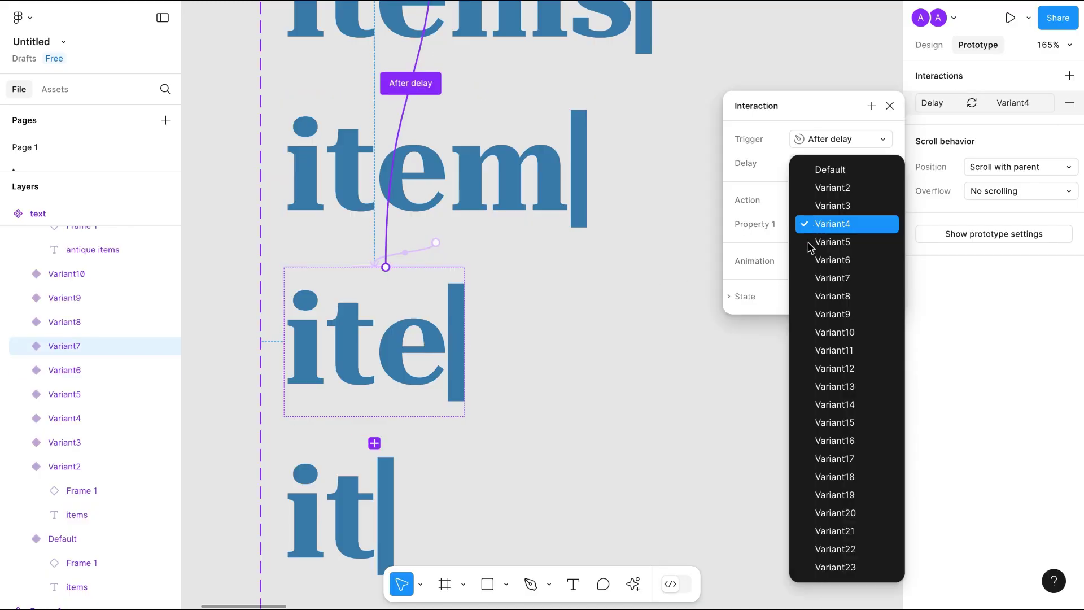
click(828, 297)
click(389, 494)
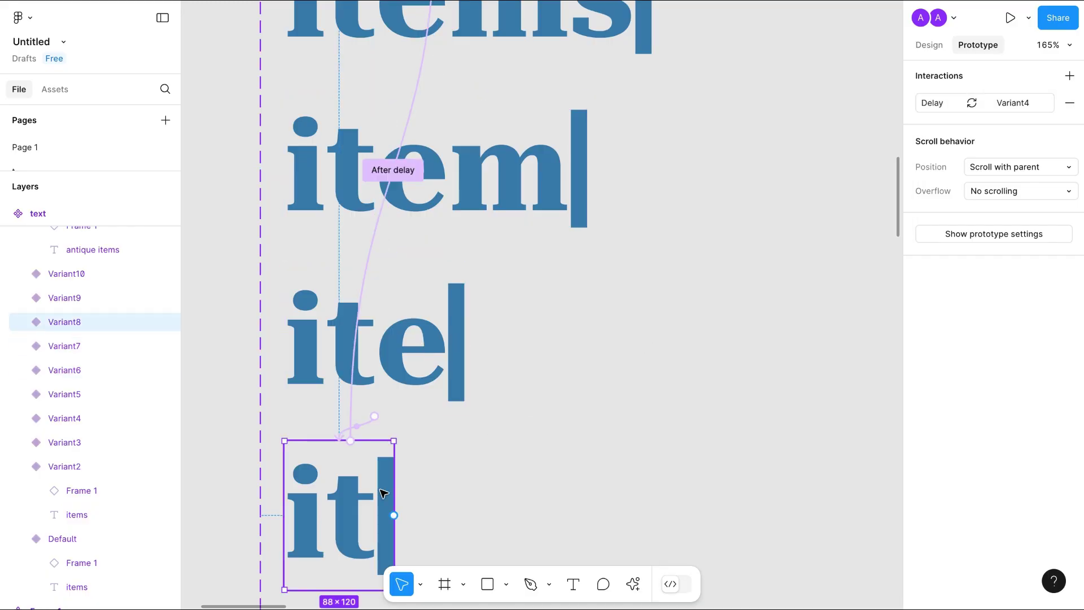
click(938, 104)
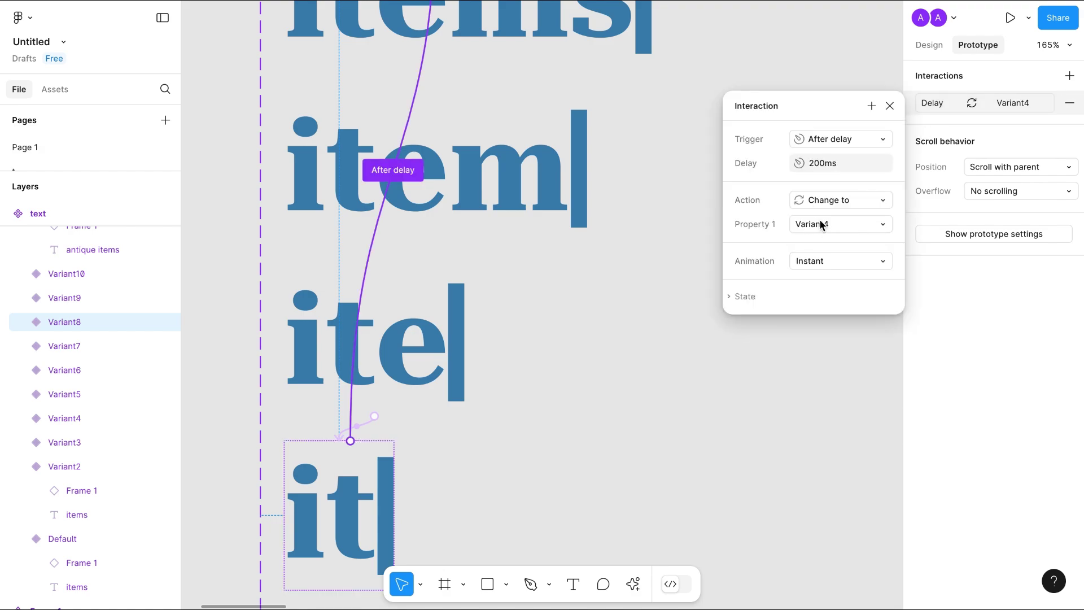
click(822, 224)
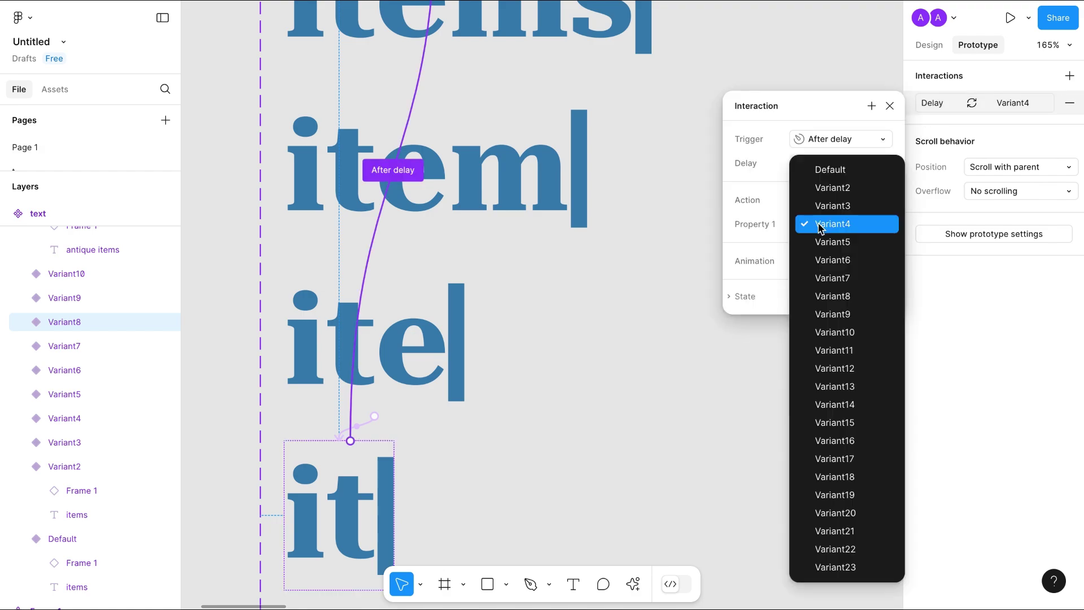
click(838, 314)
Make the 'i|' variant change to Variant10, and cursor-only Variant10 change to Variant11.
scroll(648, 339, down, 6)
click(383, 363)
click(933, 102)
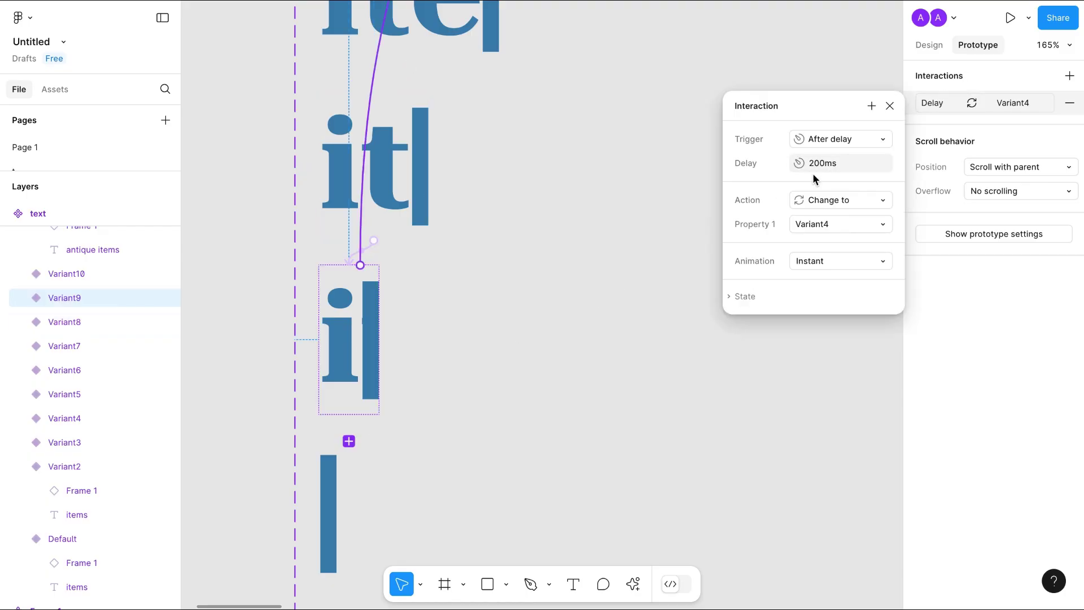
click(813, 225)
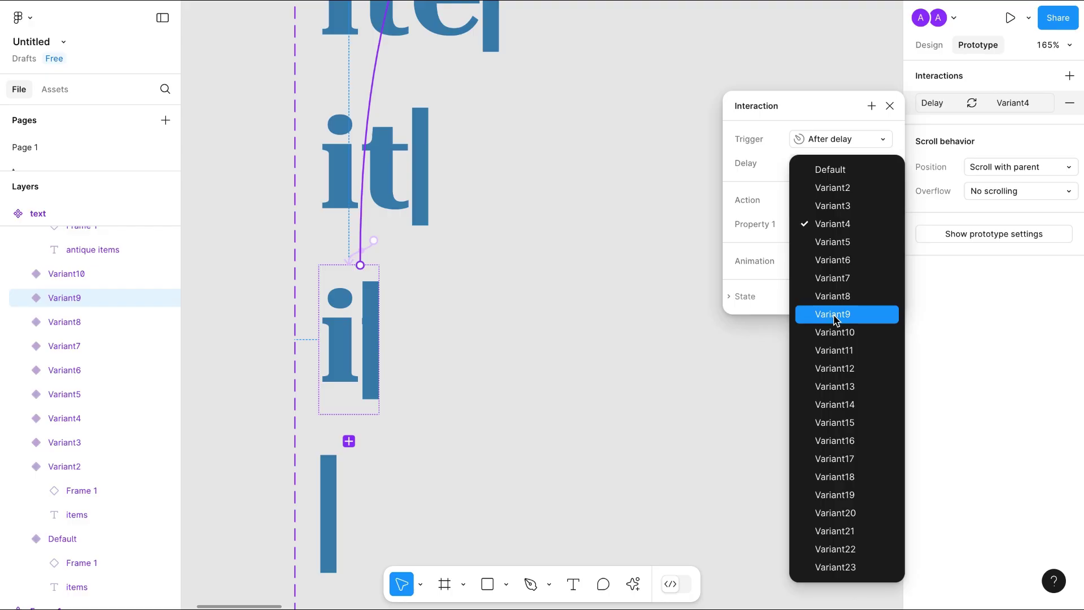
click(837, 333)
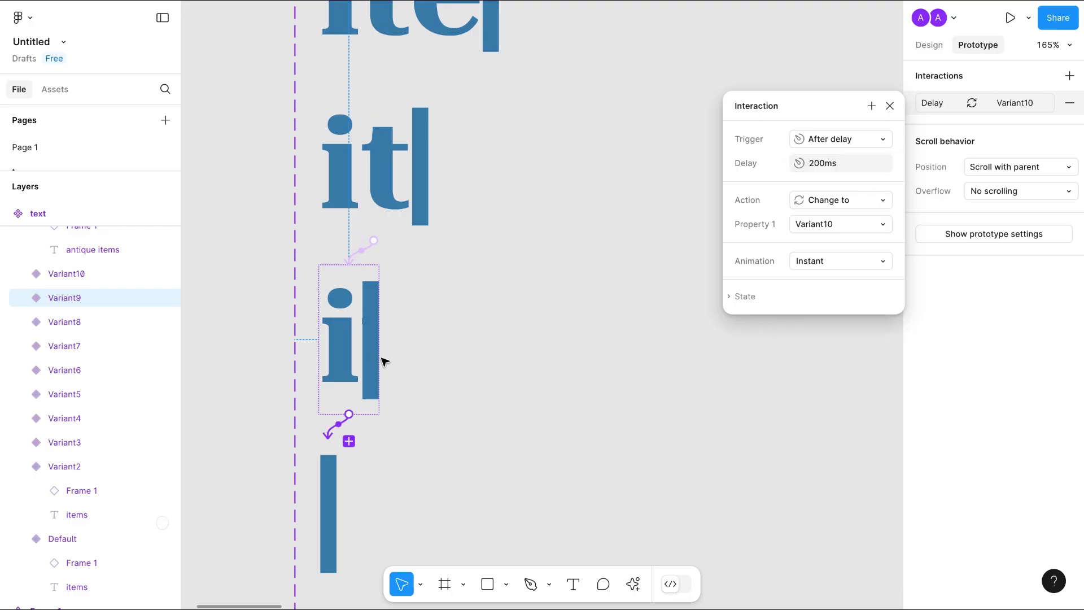
click(333, 480)
click(943, 102)
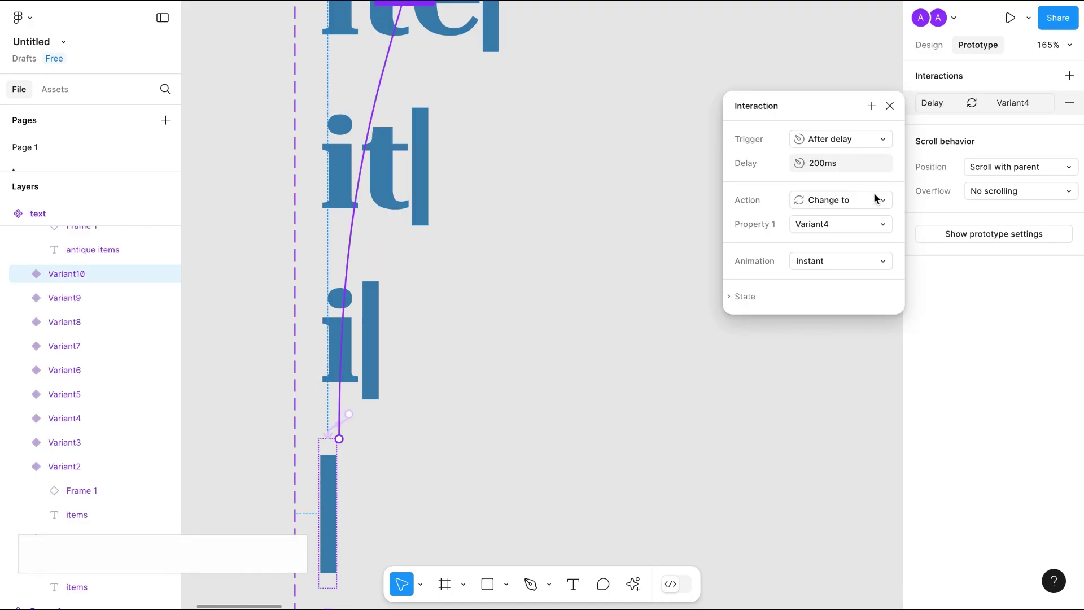
click(826, 223)
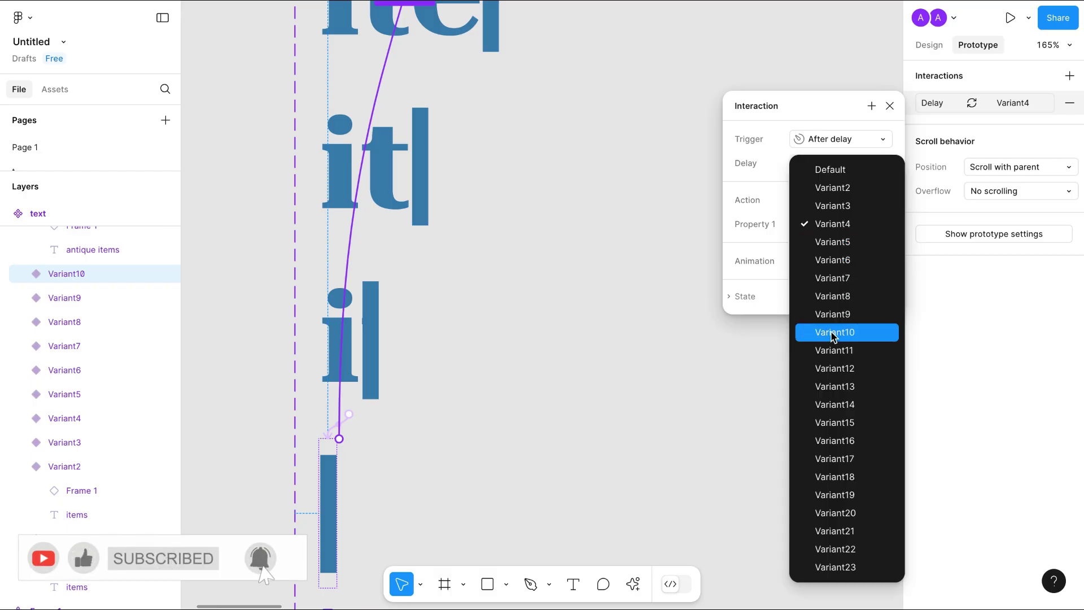
click(835, 350)
Point the 'a|' variant's After delay to Variant12 and the 'an|' variant's to Variant13.
scroll(592, 400, down, 5)
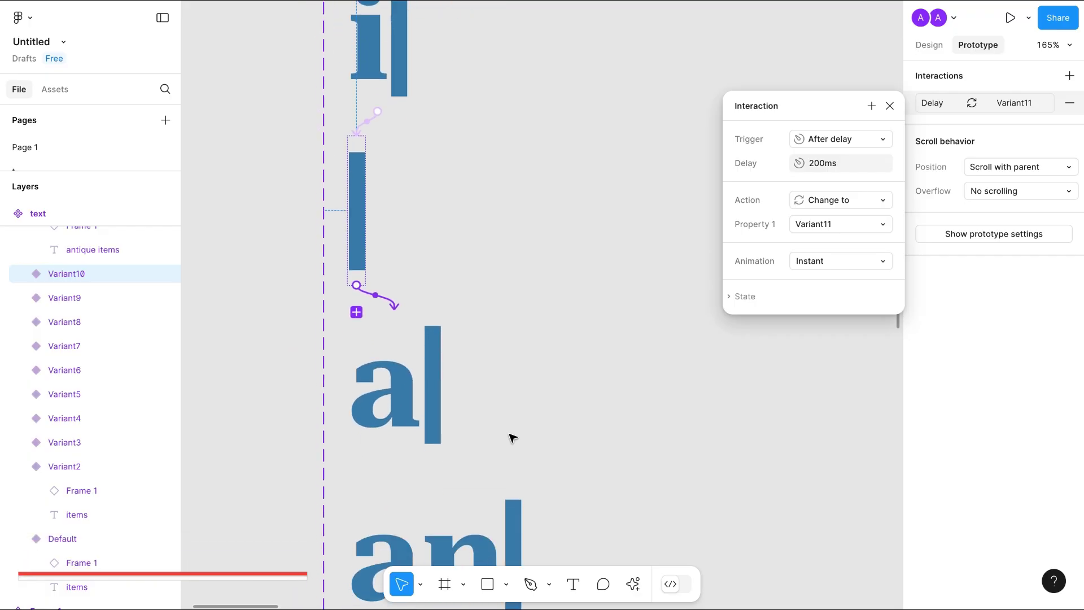
key(shift+Tab)
click(816, 224)
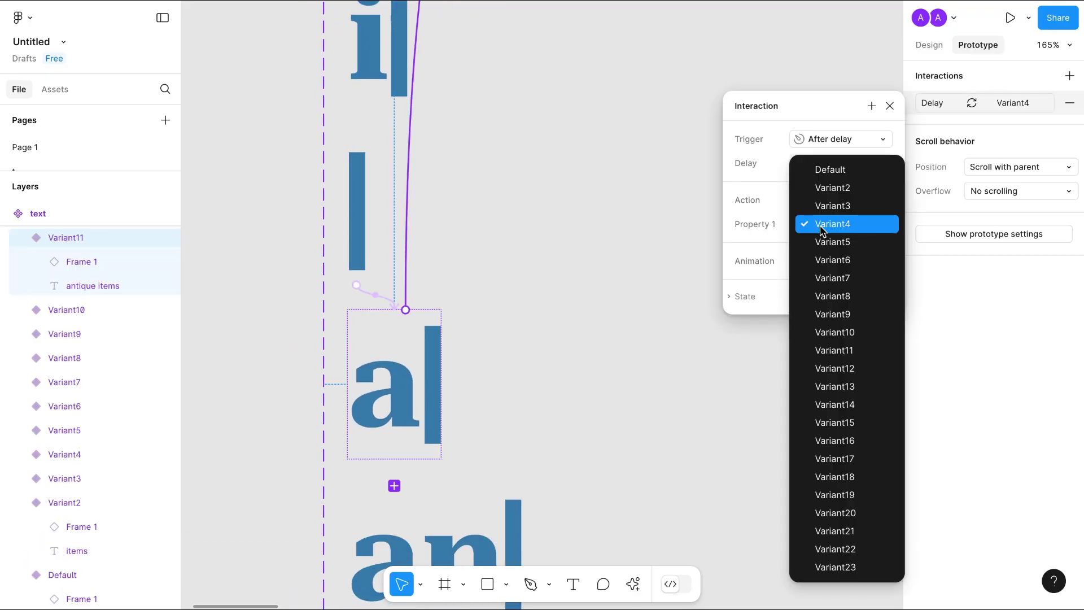
click(835, 369)
scroll(484, 352, down, 4)
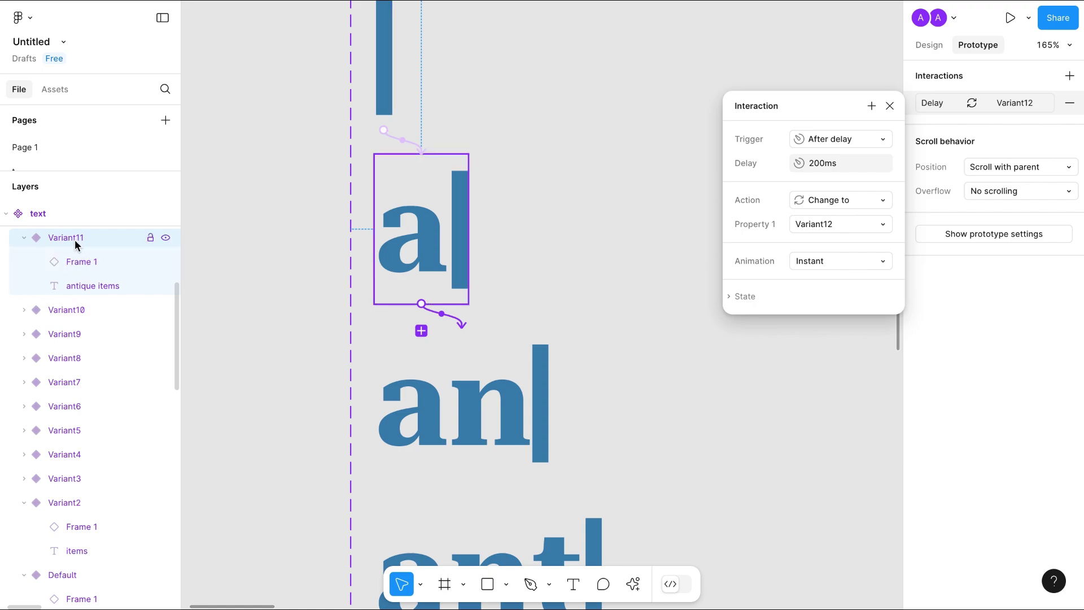
click(841, 226)
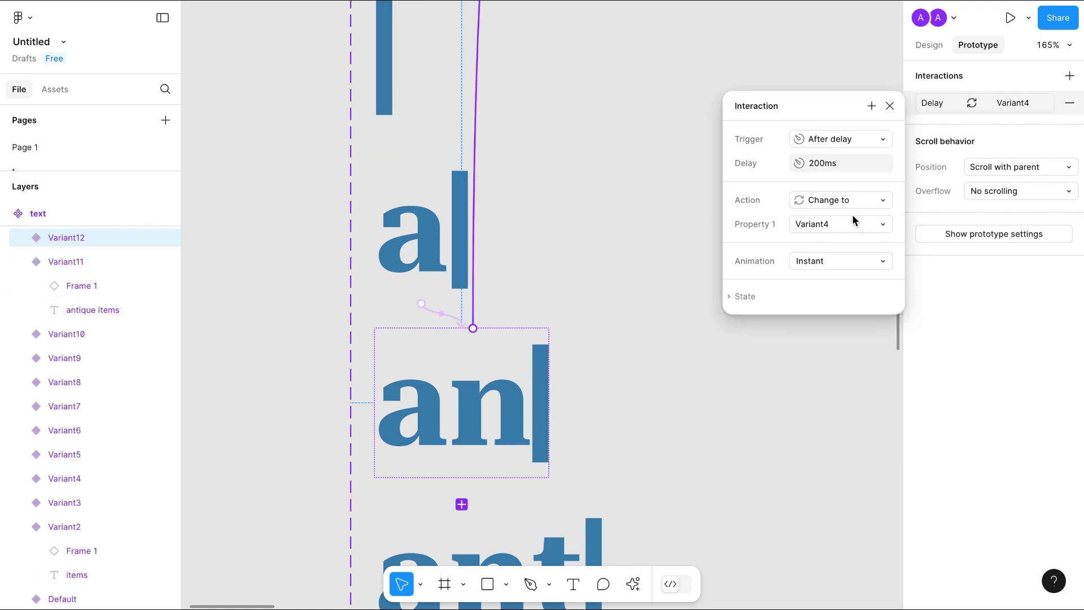
click(841, 226)
click(878, 368)
scroll(598, 441, down, 4)
Chain 'ant|' to Variant14, 'anti|' to Variant15 and 'antiq|' to Variant16 after delay.
click(609, 426)
click(920, 102)
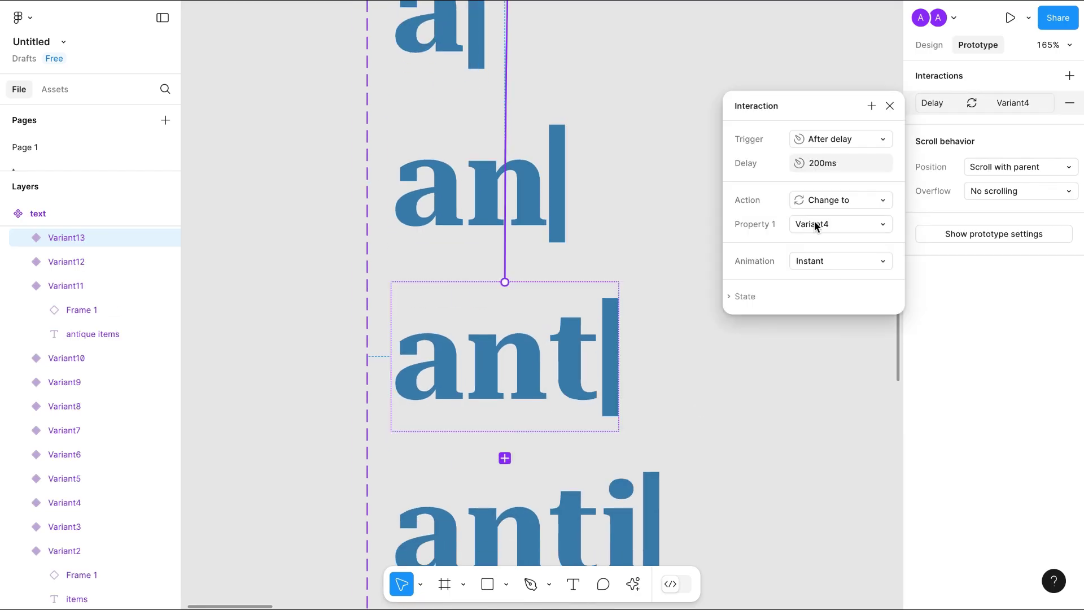
click(816, 226)
click(816, 403)
scroll(594, 291, down, 4)
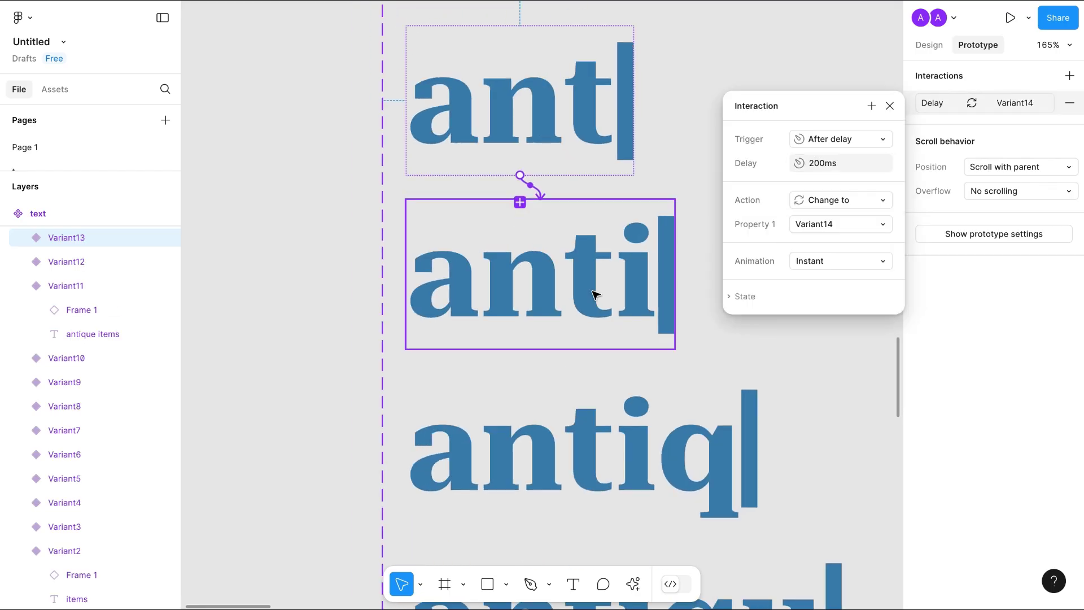
click(598, 430)
click(951, 103)
click(830, 224)
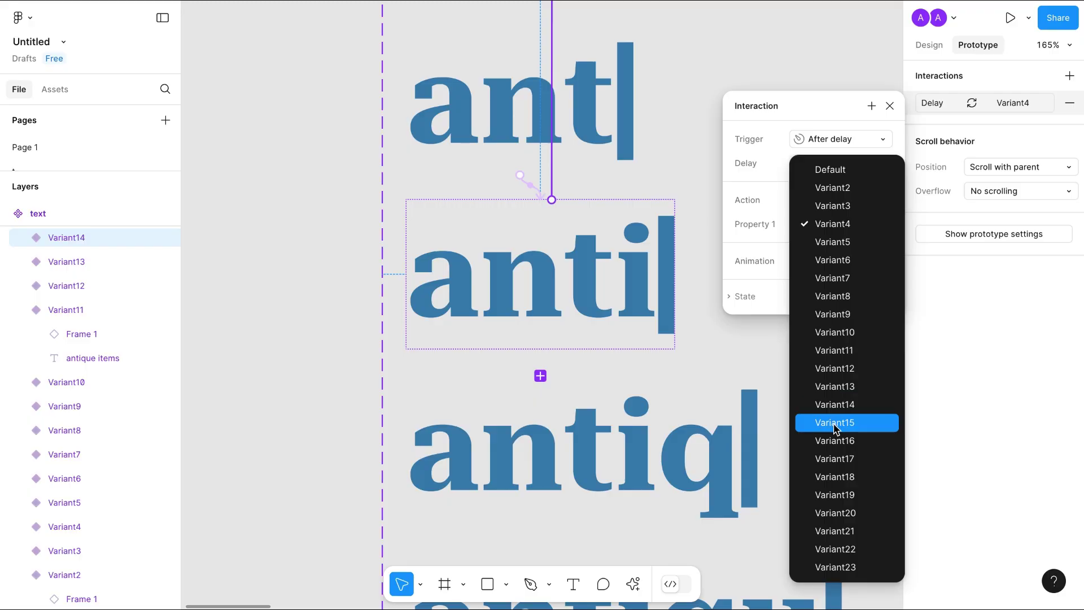
click(836, 423)
click(716, 426)
click(930, 103)
click(821, 224)
click(835, 440)
scroll(740, 452, down, 5)
Make 'antiqu|' change to Variant17 and 'antique|' change to Variant18 after delay.
click(706, 316)
click(938, 103)
click(836, 224)
click(841, 457)
click(843, 459)
click(940, 103)
click(815, 221)
click(833, 476)
scroll(735, 452, down, 5)
Make the 'antique ' variant go to Variant19 and 'antique i|' go to Variant20.
click(678, 395)
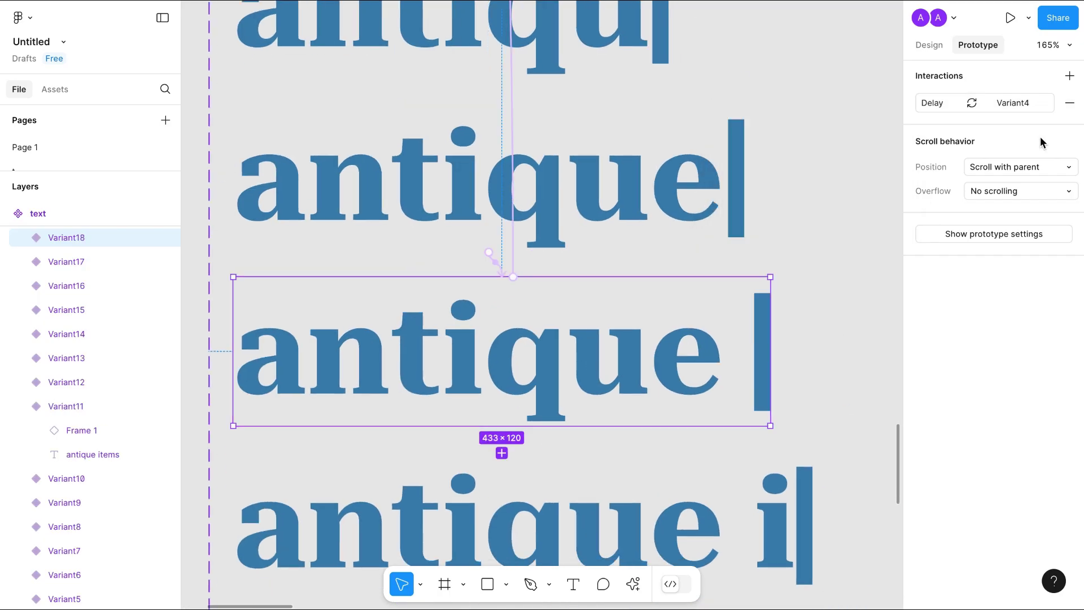
click(1017, 103)
click(836, 224)
click(834, 493)
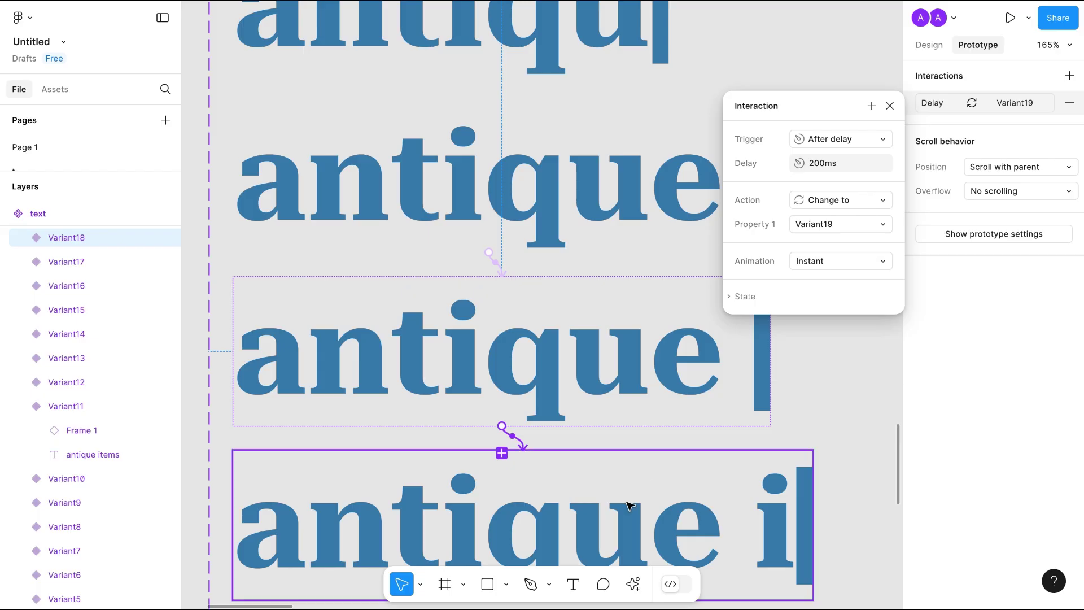
click(630, 505)
click(989, 103)
click(836, 225)
click(836, 495)
Chain 'antique it|' to Variant21 and 'antique ite|' to Variant22 after delay.
scroll(831, 508, down, 5)
click(571, 406)
click(989, 103)
click(836, 225)
click(836, 531)
scroll(750, 472, down, 4)
click(685, 314)
click(988, 103)
click(836, 225)
click(836, 549)
Make Variant22 change to Variant23 after delay, then close the interaction settings.
scroll(642, 487, down, 4)
click(641, 486)
click(941, 107)
click(814, 226)
click(835, 568)
scroll(567, 368, down, 4)
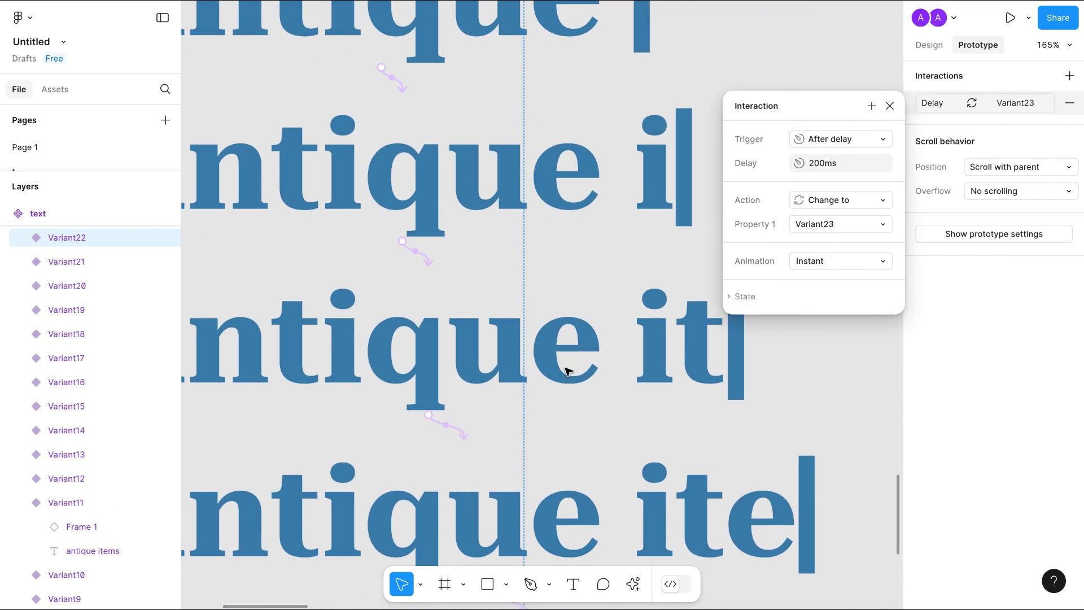
scroll(568, 373, down, 5)
scroll(649, 260, up, 5)
click(890, 105)
scroll(678, 351, up, 5)
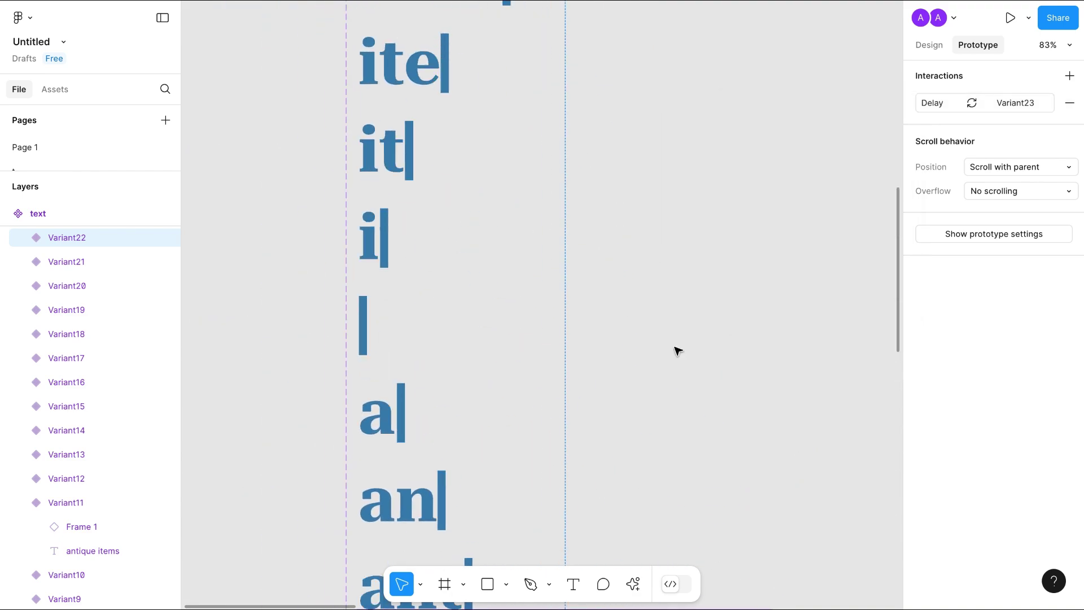
scroll(678, 351, up, 5)
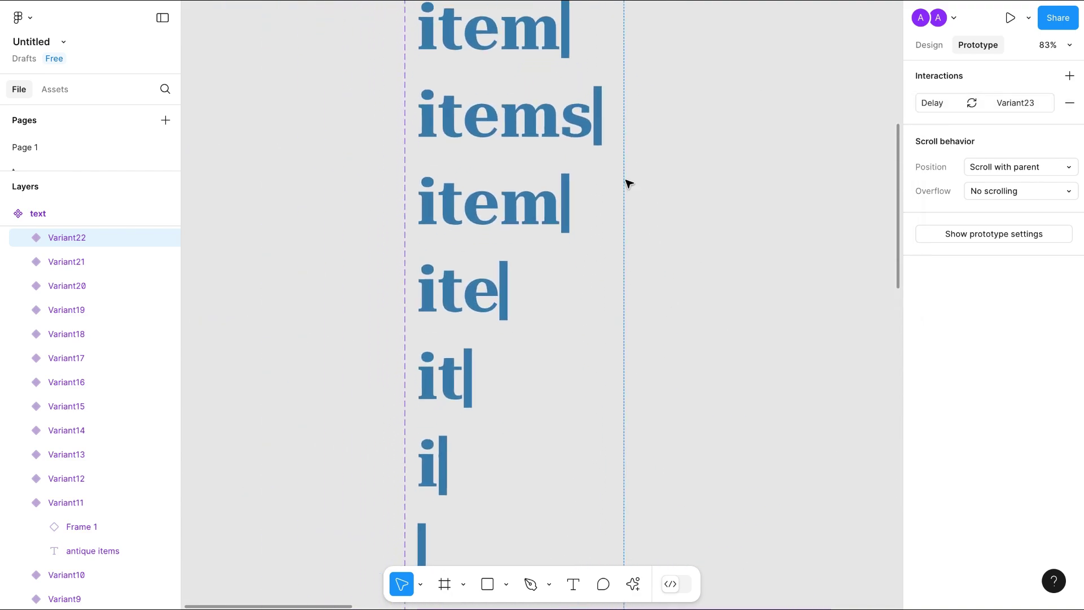
Change the 'items|' variant's After delay from 200ms to 800ms.
click(592, 136)
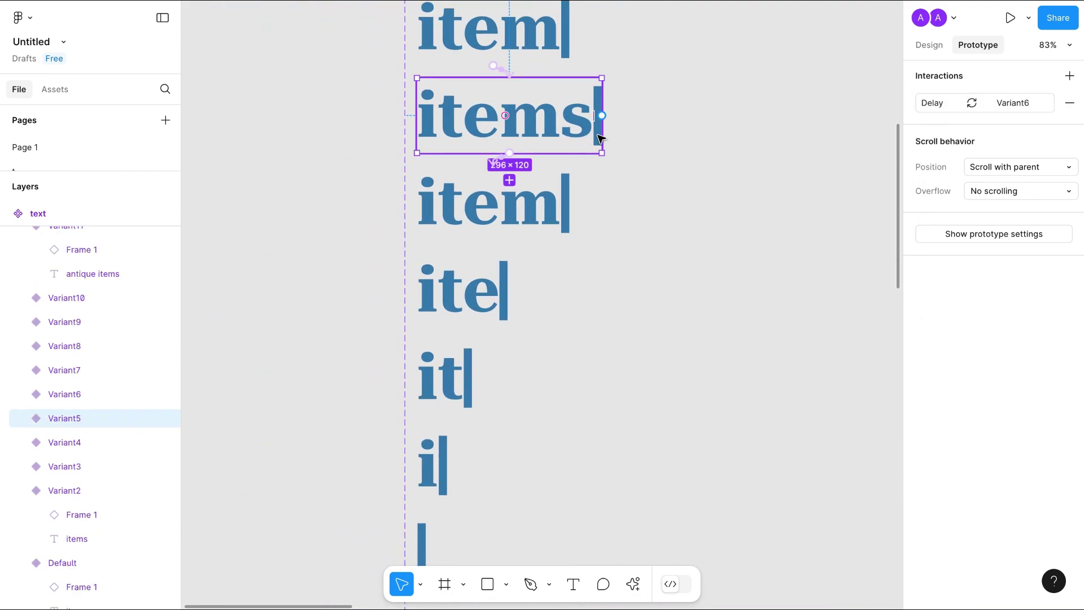
click(927, 104)
click(821, 163)
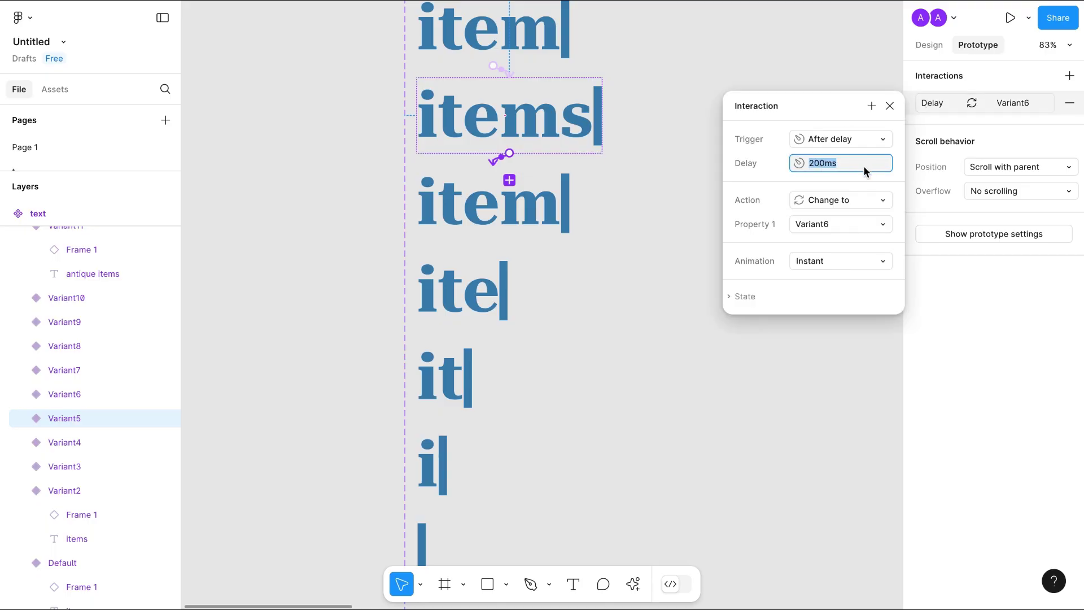
text(800ms)
click(748, 456)
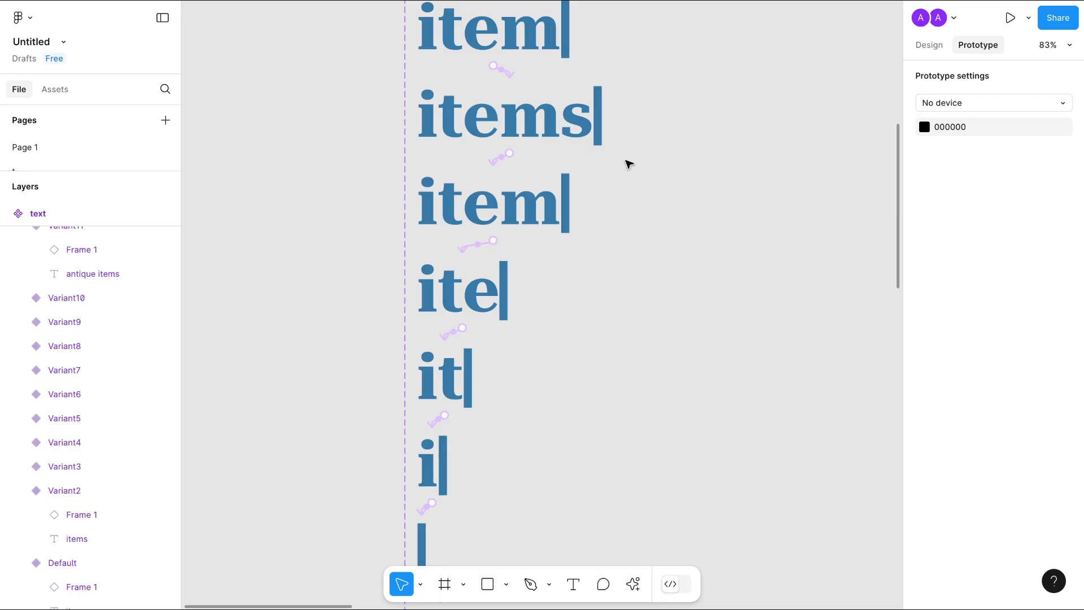
Show the file's Frame 1 and text components in the Assets panel.
scroll(621, 260, right, 5)
scroll(621, 260, up, 5)
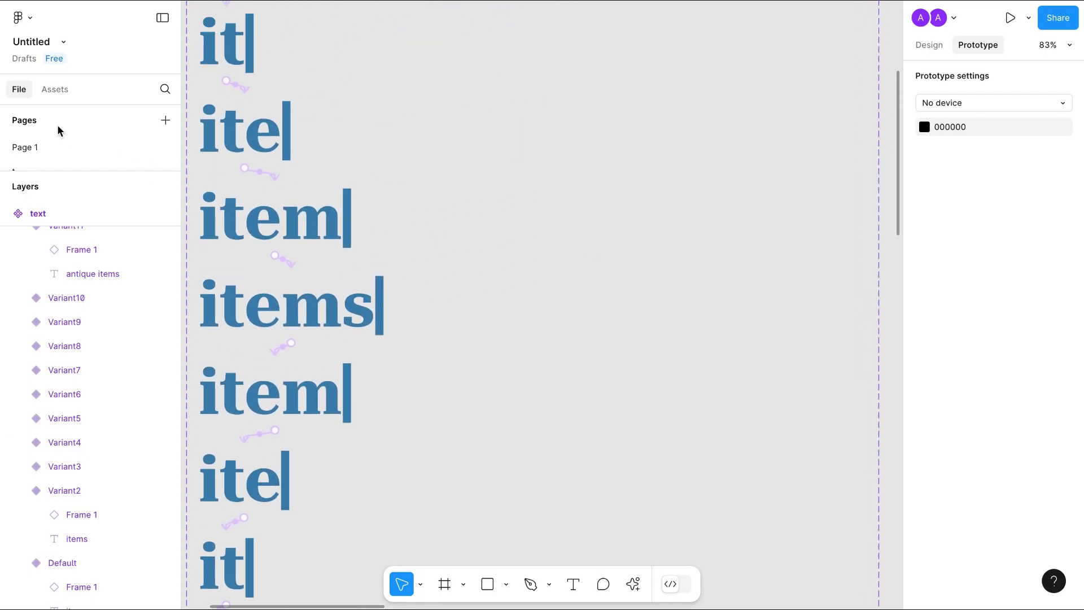
click(59, 89)
Drop a 46×120 'text' component instance into the hero heading container below the heading.
scroll(557, 322, right, 6)
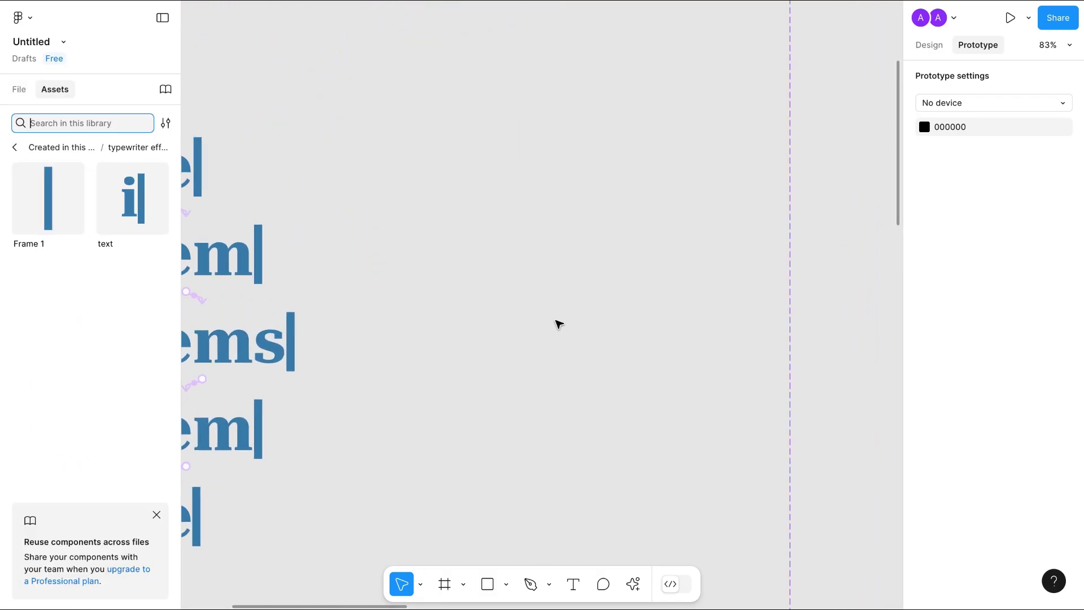
scroll(557, 323, left, 5)
scroll(557, 323, down, 5)
scroll(557, 323, right, 2)
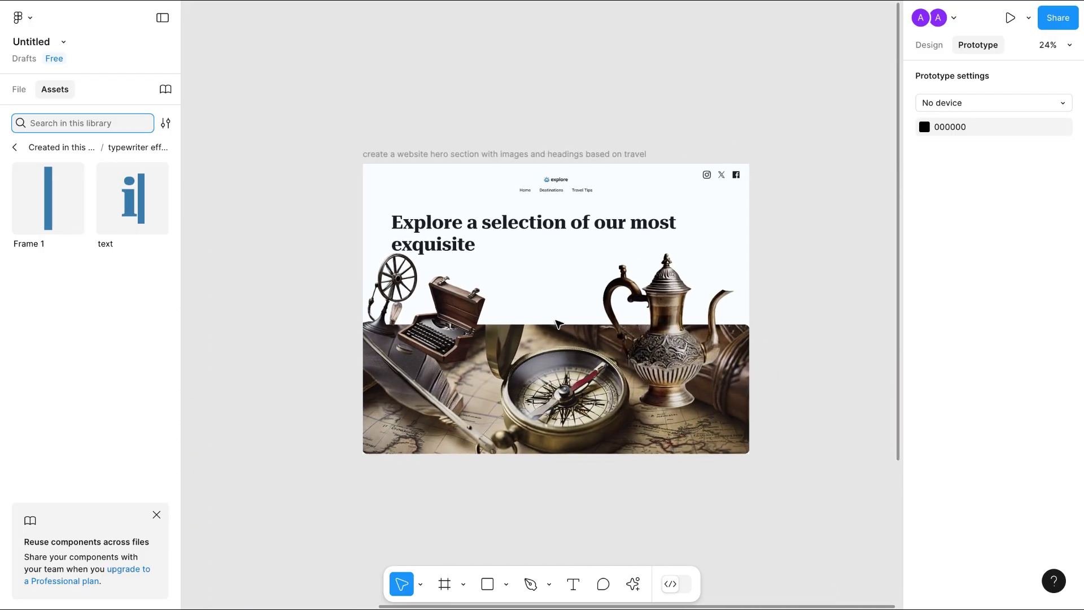
scroll(556, 323, up, 3)
scroll(557, 323, left, 8)
scroll(556, 323, down, 3)
scroll(557, 324, right, 5)
scroll(557, 323, up, 4)
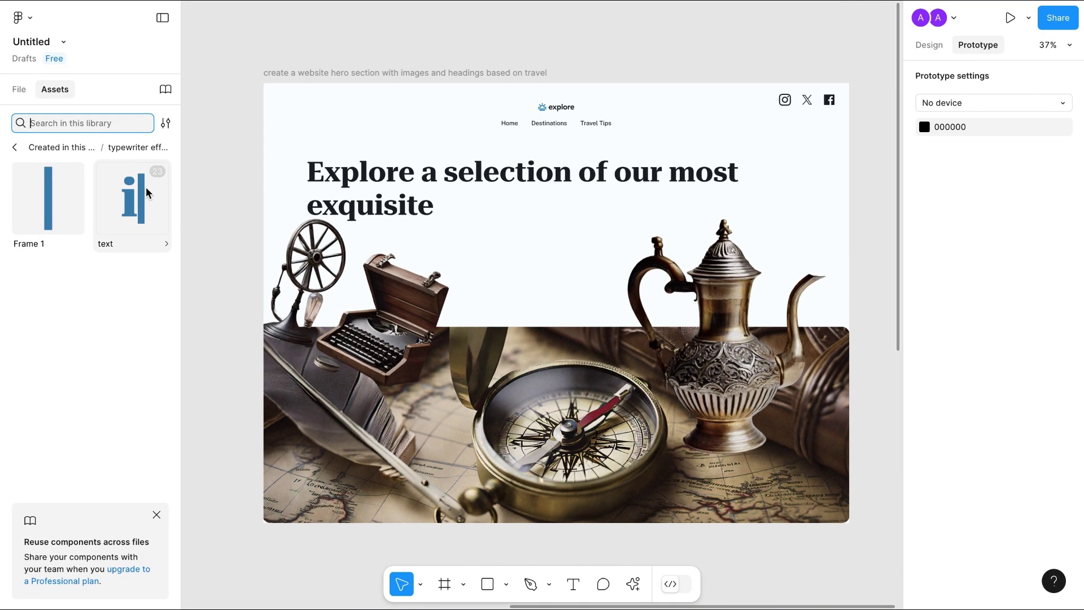
click(149, 200)
drag(149, 201, 454, 208)
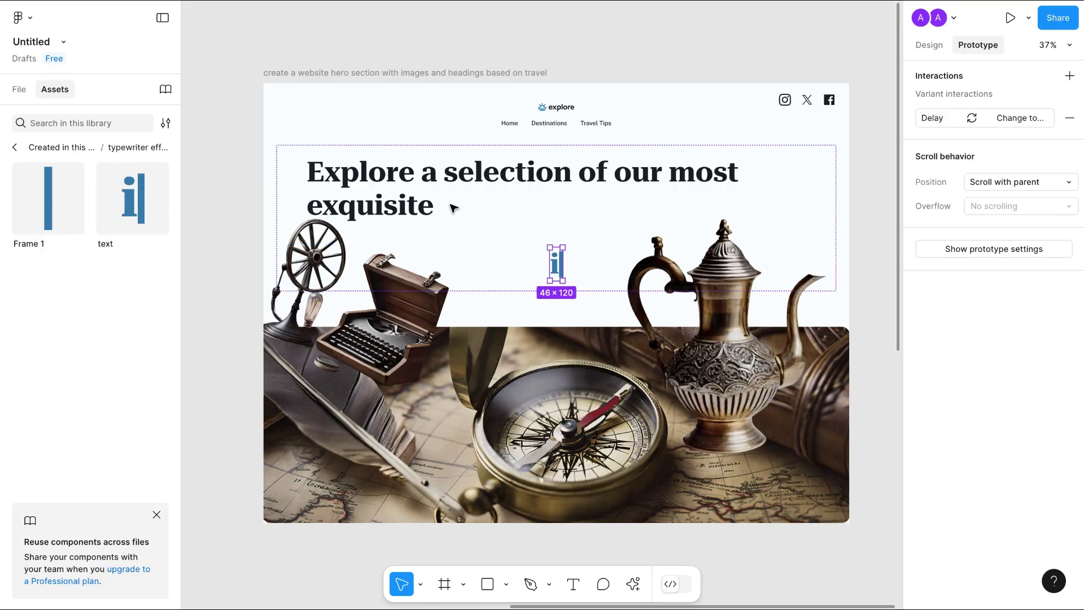
click(479, 290)
click(926, 46)
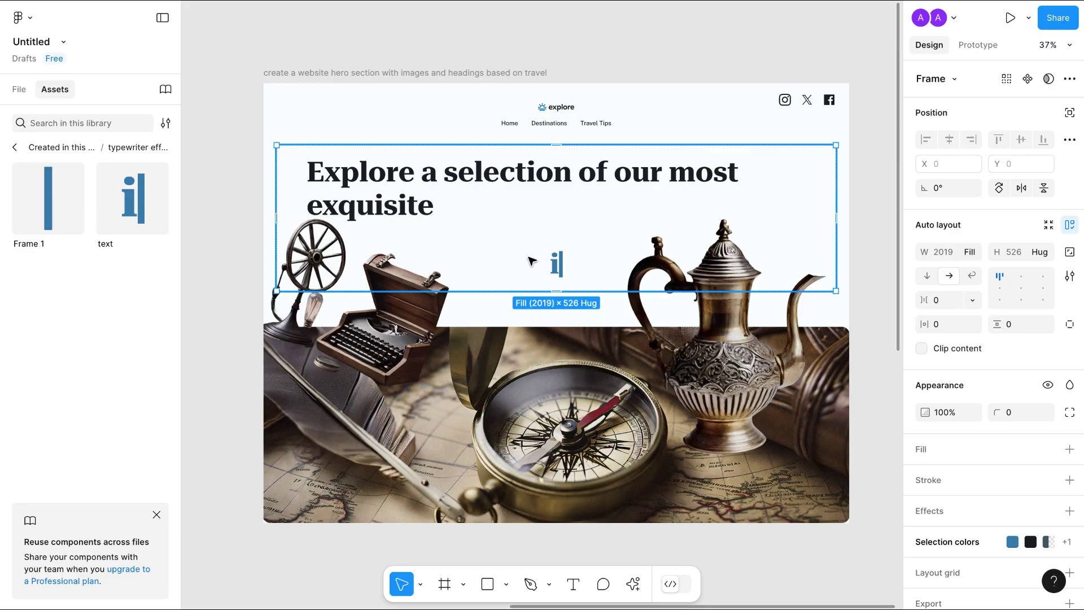
Free the typewriter instance from auto layout and place it right after 'exquisite', aligned.
click(556, 269)
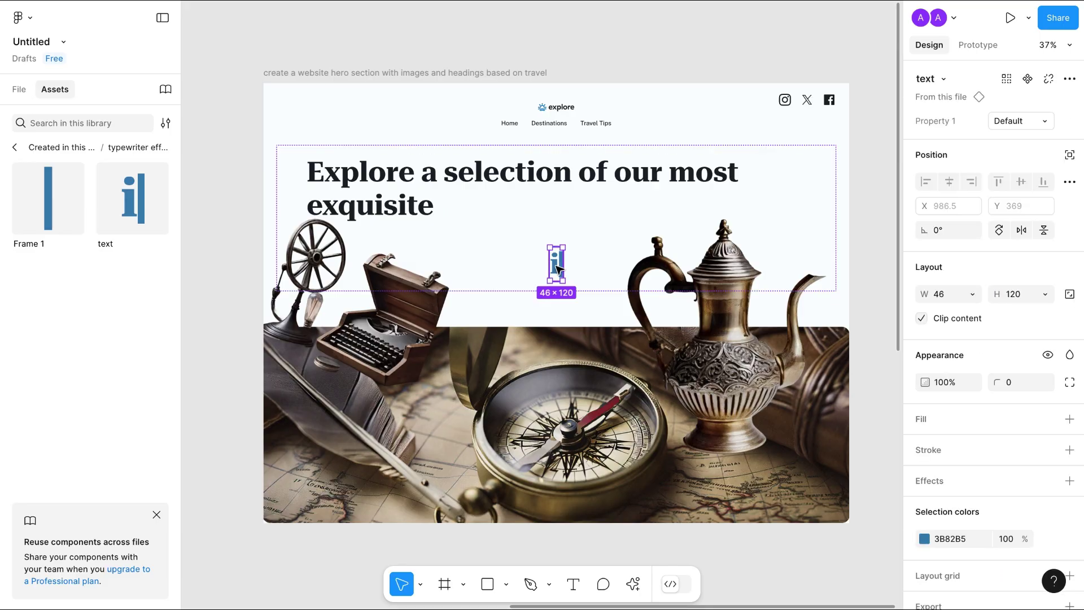
click(1070, 156)
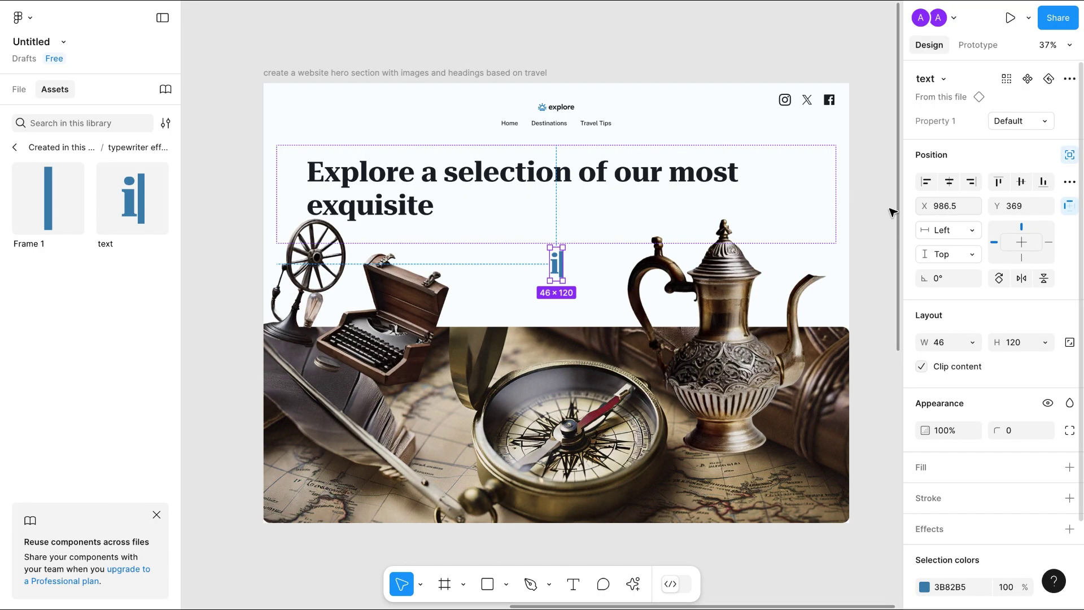
drag(561, 266, 450, 210)
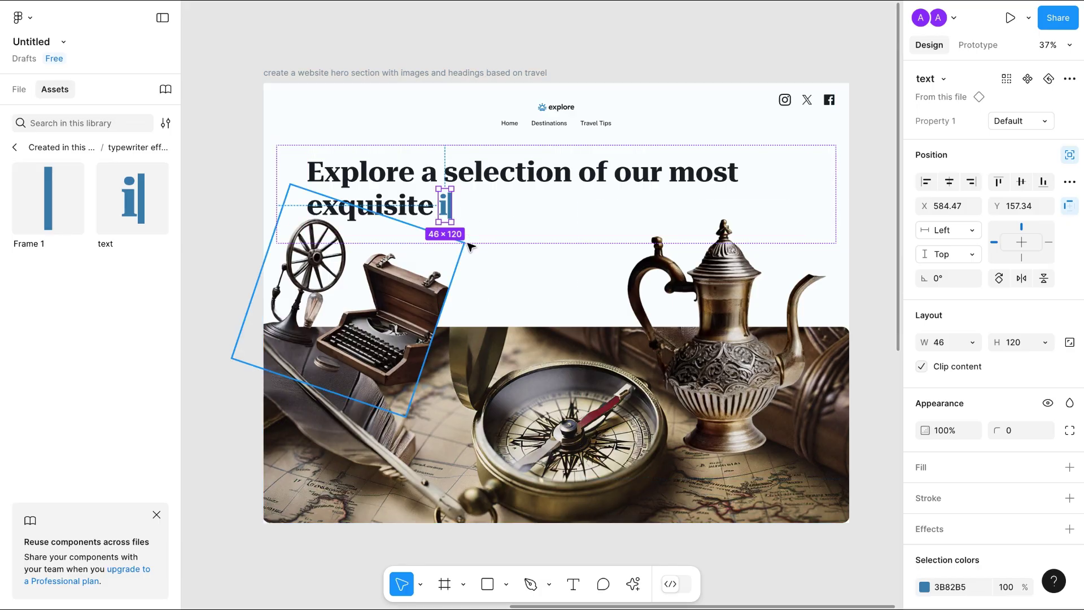
scroll(469, 244, up, 5)
scroll(471, 247, up, 2)
scroll(470, 247, left, 3)
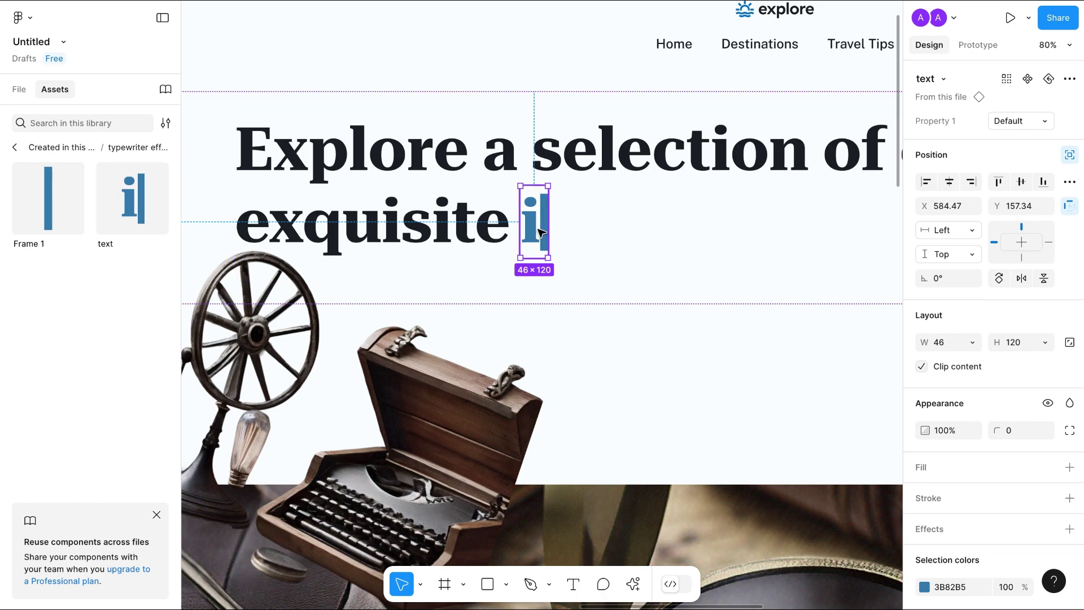
key(Down)
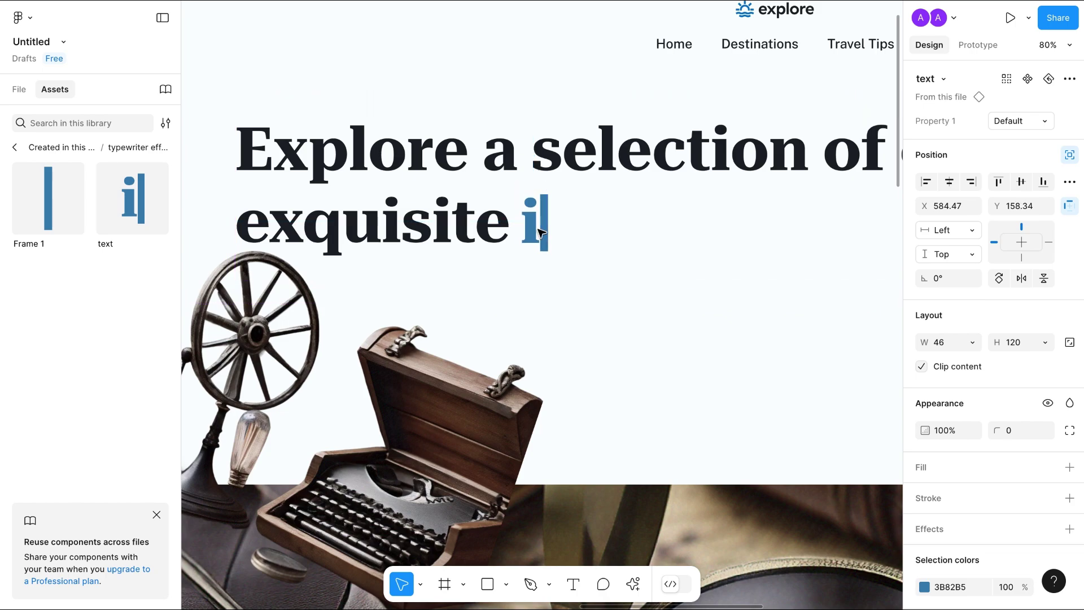
key(Up)
scroll(412, 187, down, 5)
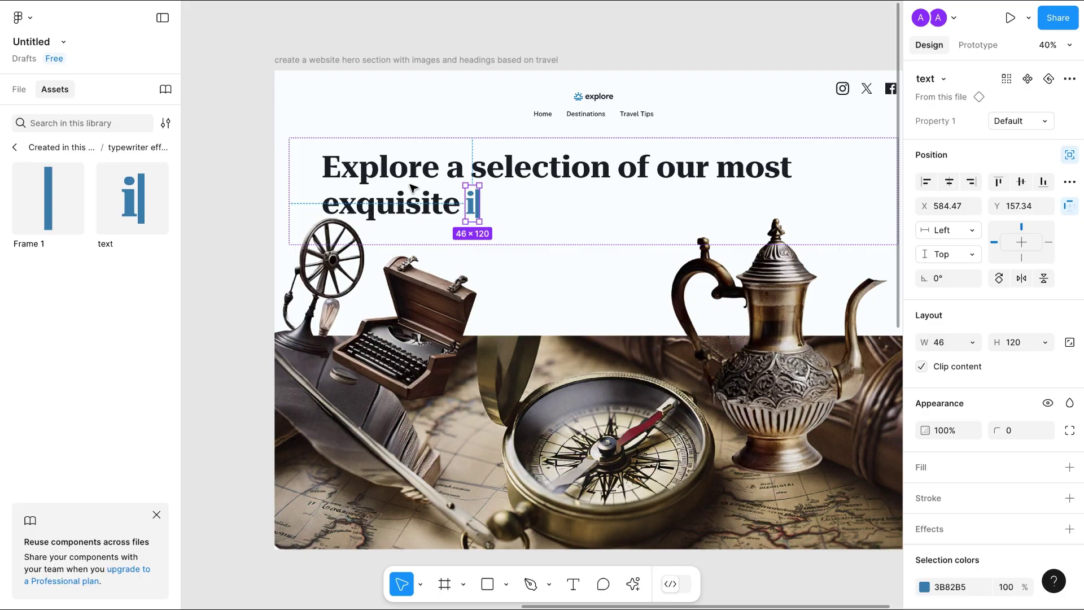
scroll(412, 186, right, 3)
click(316, 42)
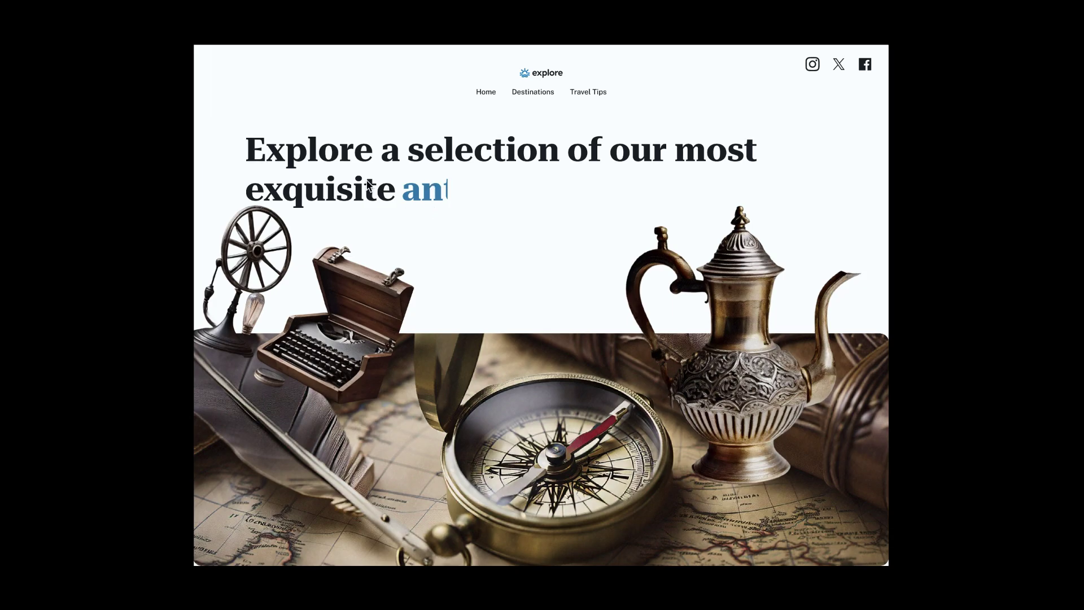
key(Escape)
key(ctrl+w)
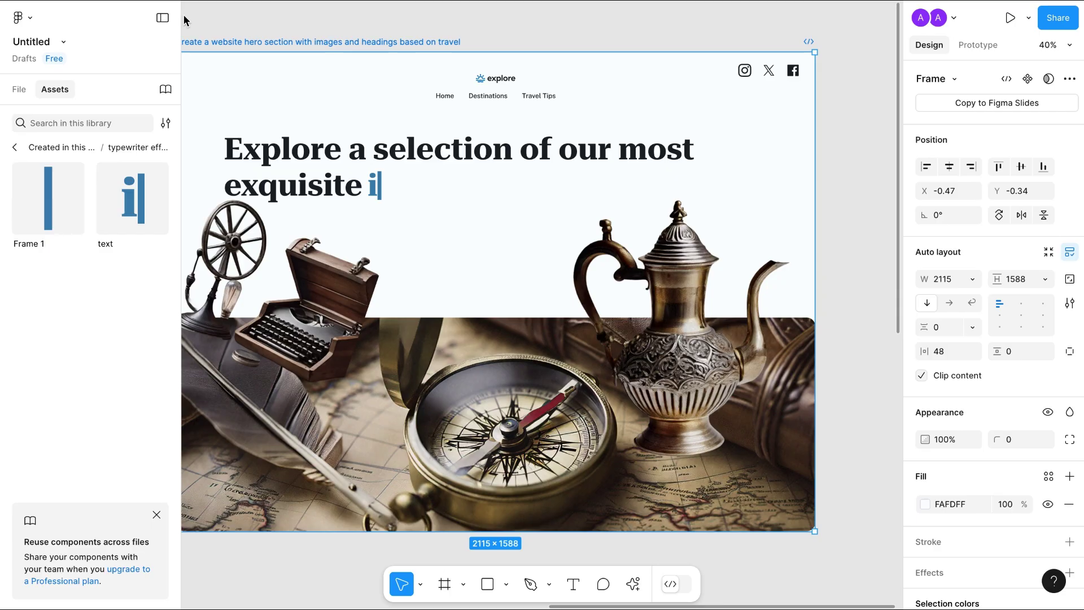
Point the 'an|' variant's 200ms After delay to Variant13 and preview the prototype.
scroll(325, 274, left, 10)
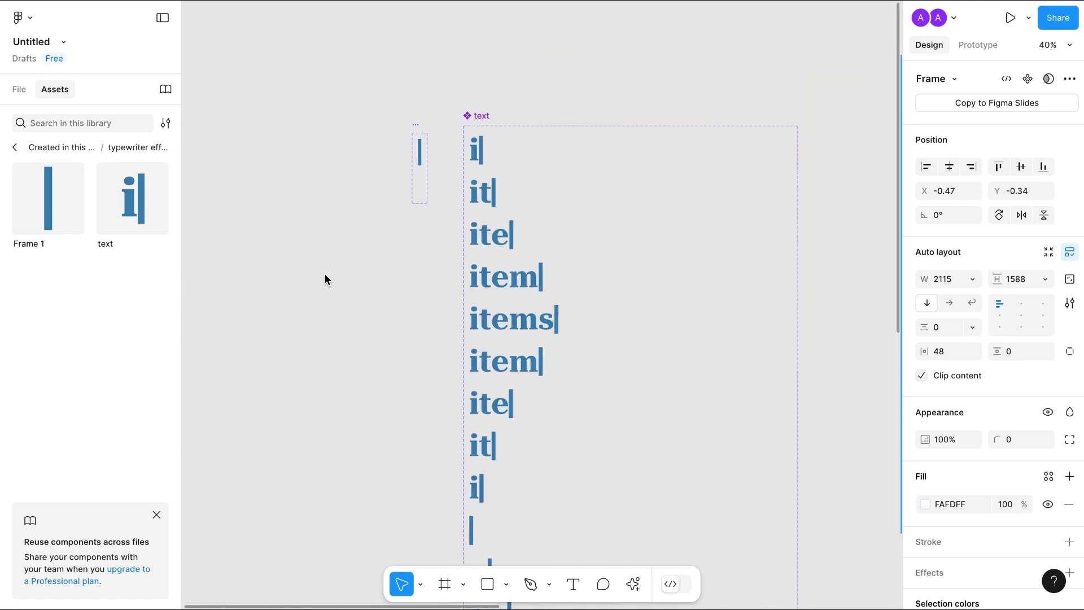
scroll(324, 273, down, 4)
scroll(324, 277, down, 2)
click(459, 294)
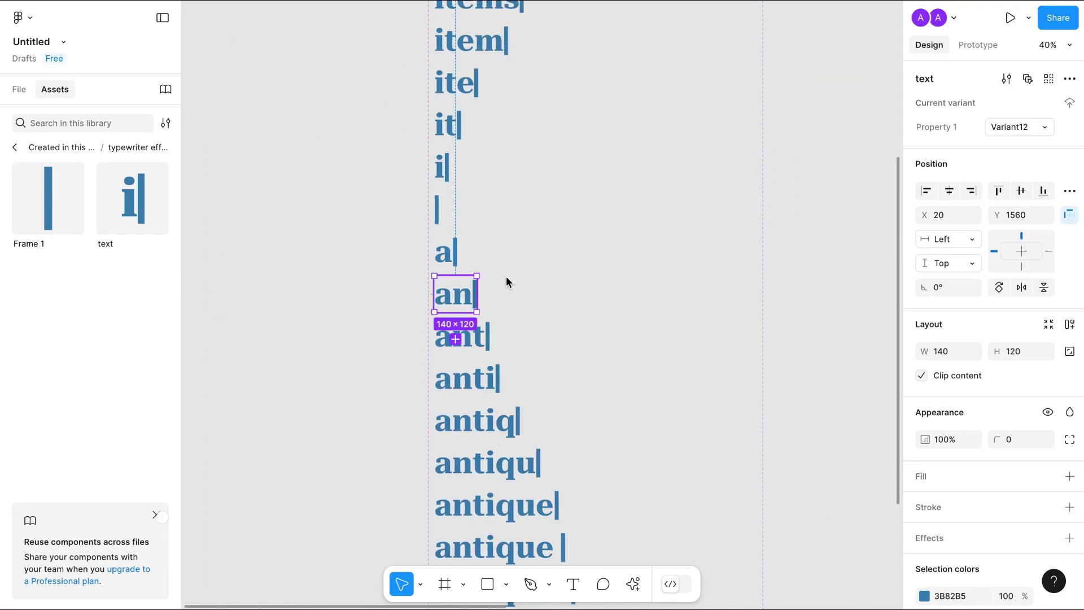
click(984, 45)
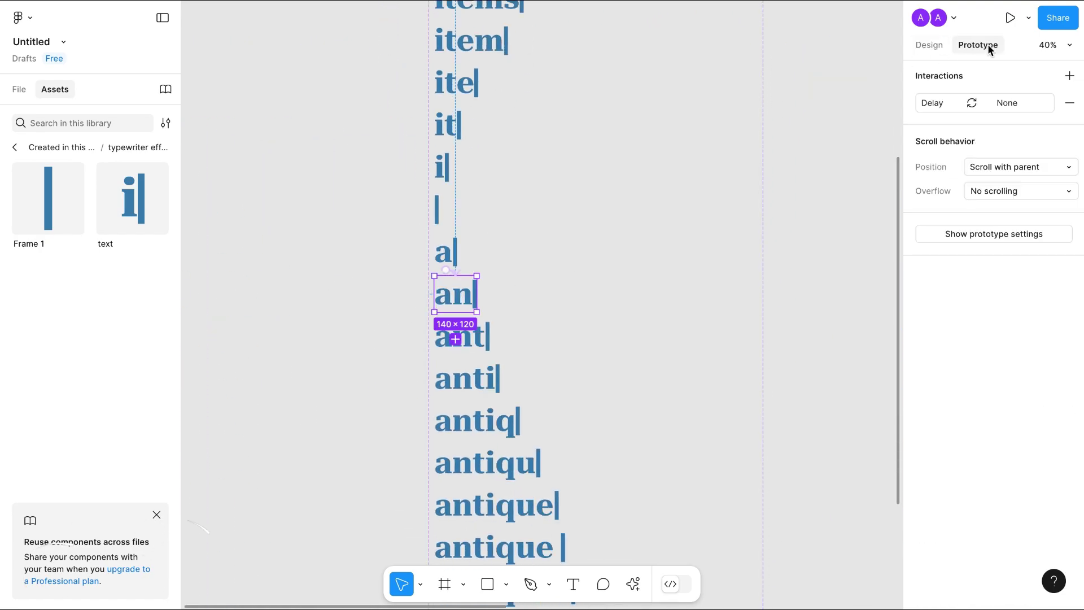
click(929, 104)
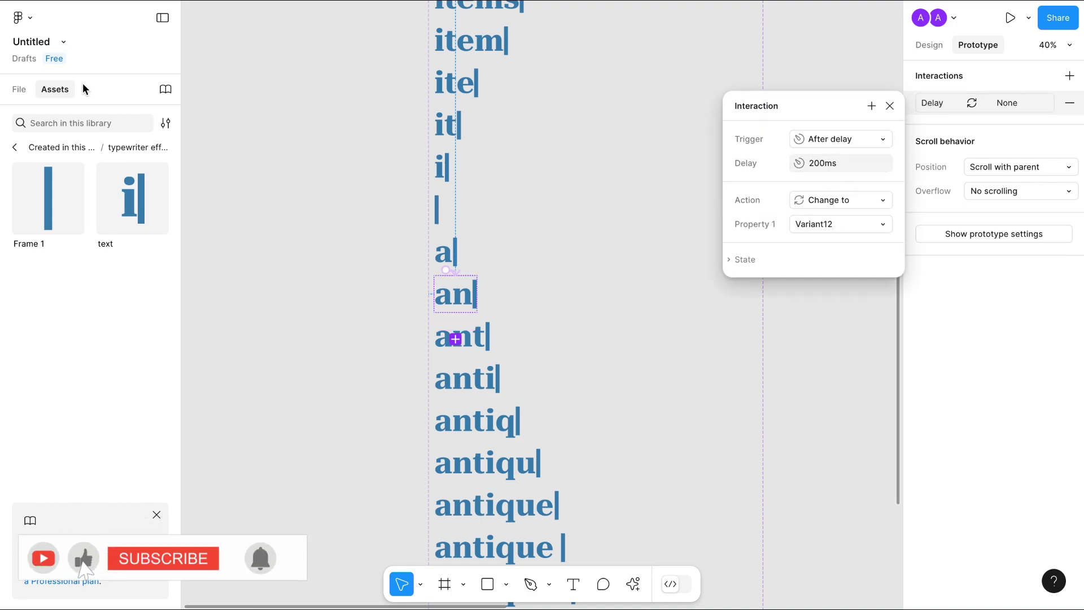
click(19, 89)
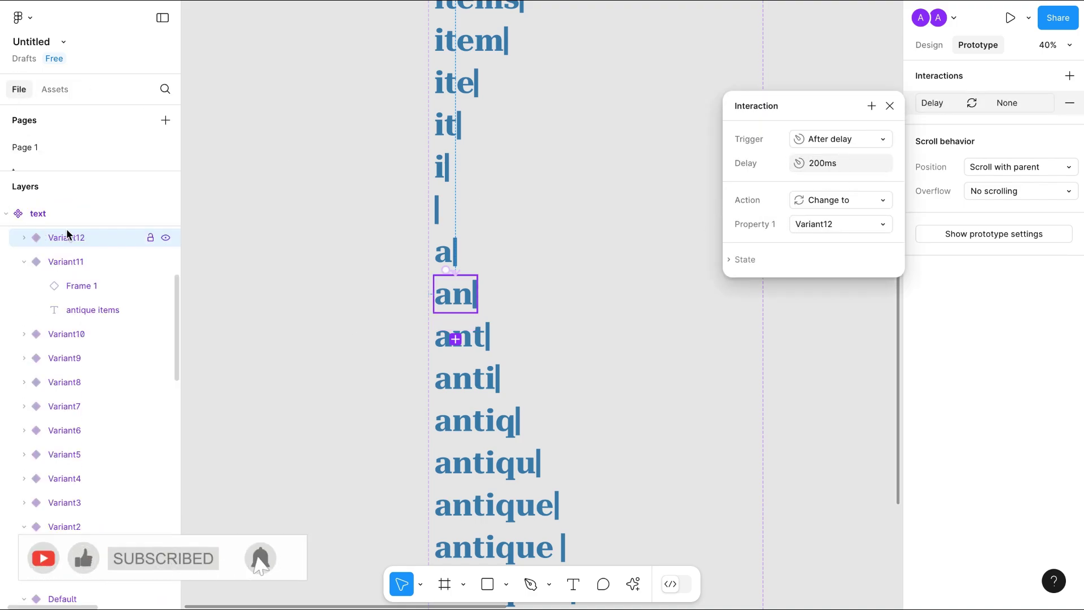
click(823, 226)
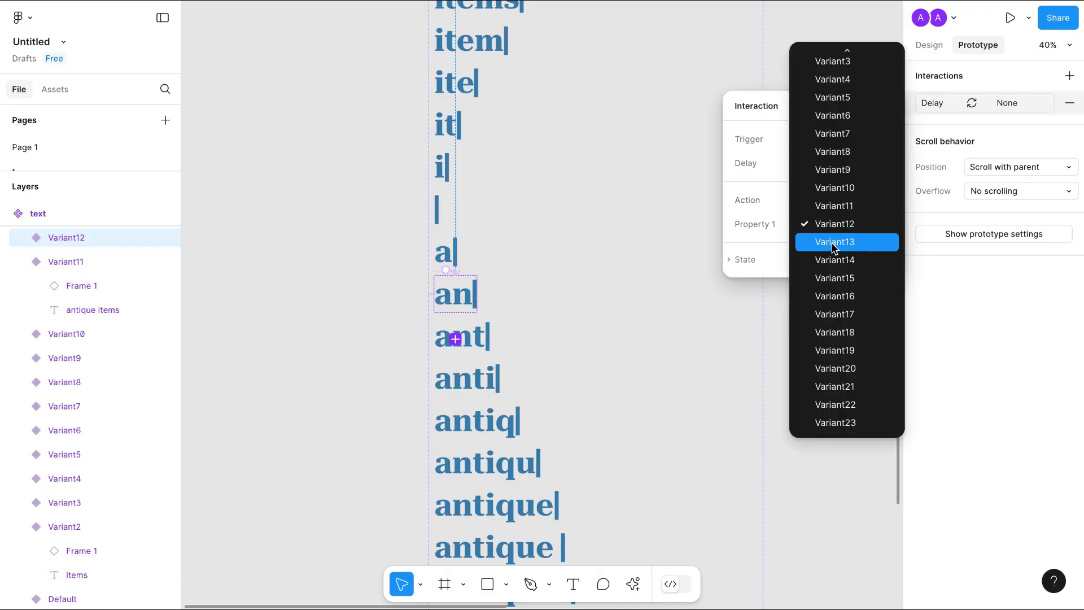
click(834, 242)
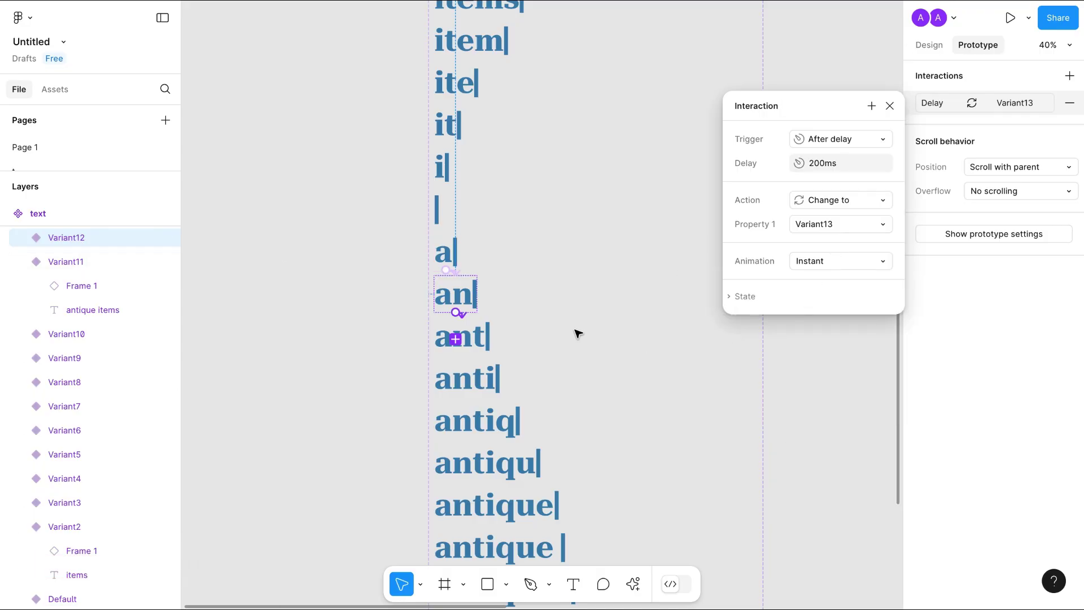
key(ctrl+alt+Return)
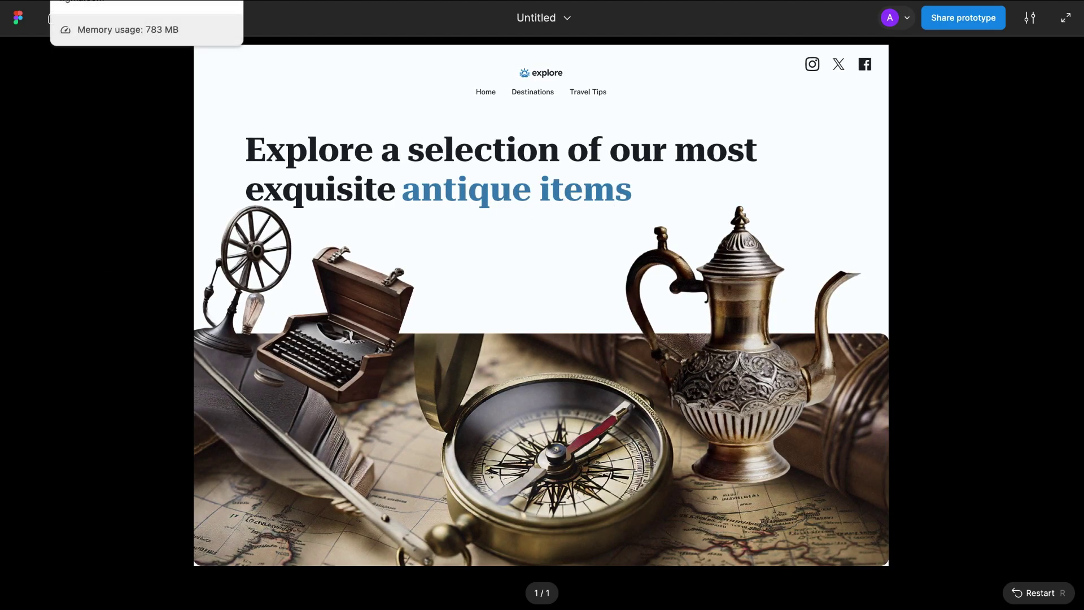
key(Escape)
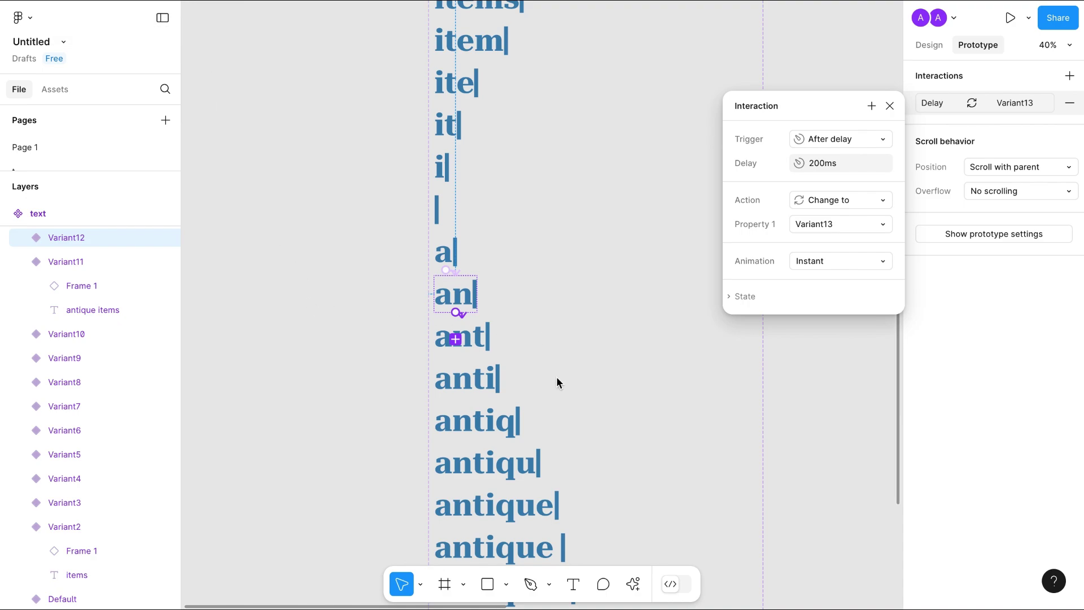
Check the Default cursor variant's interaction settings, then clear the selection.
scroll(585, 276, up, 10)
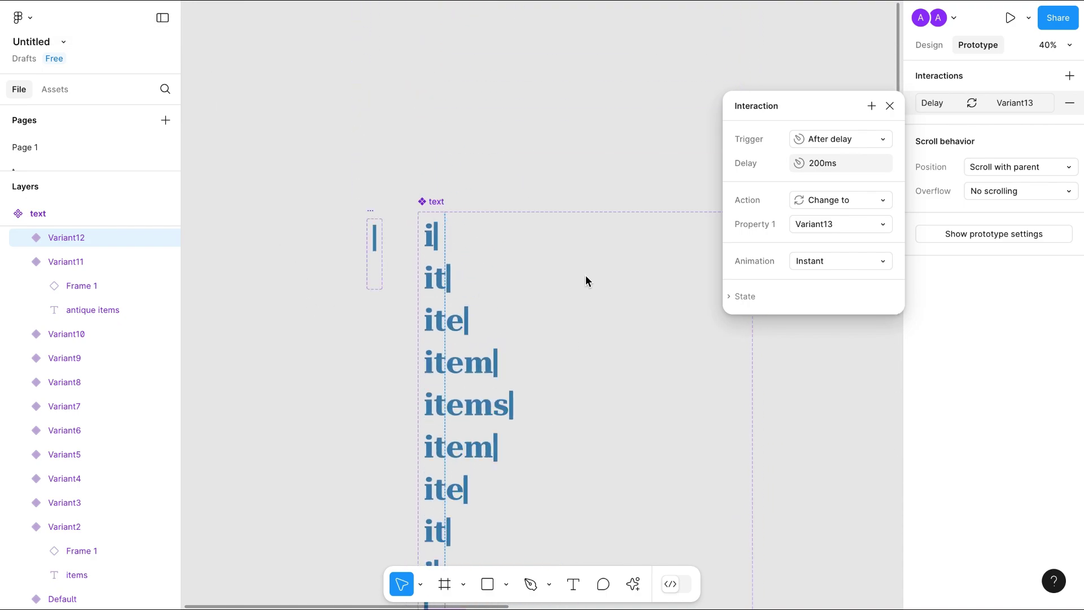
click(534, 96)
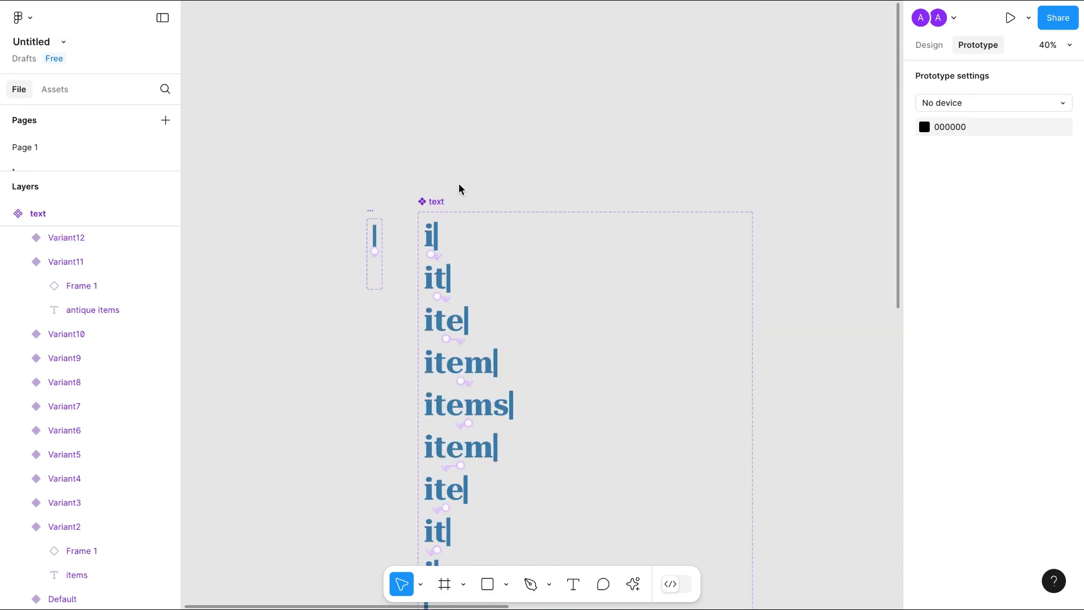
click(377, 252)
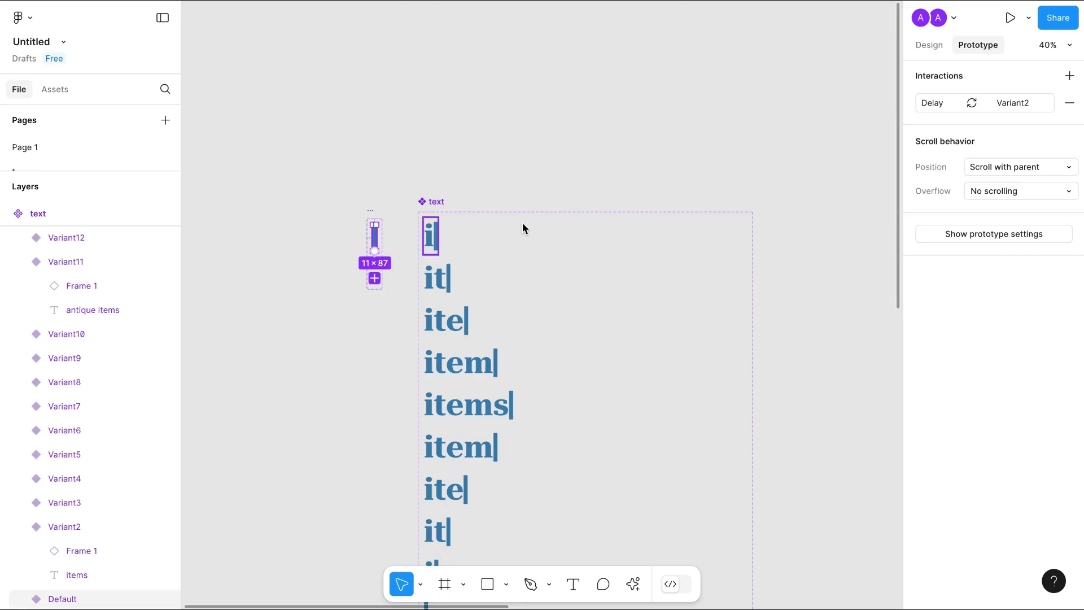
click(930, 104)
click(826, 406)
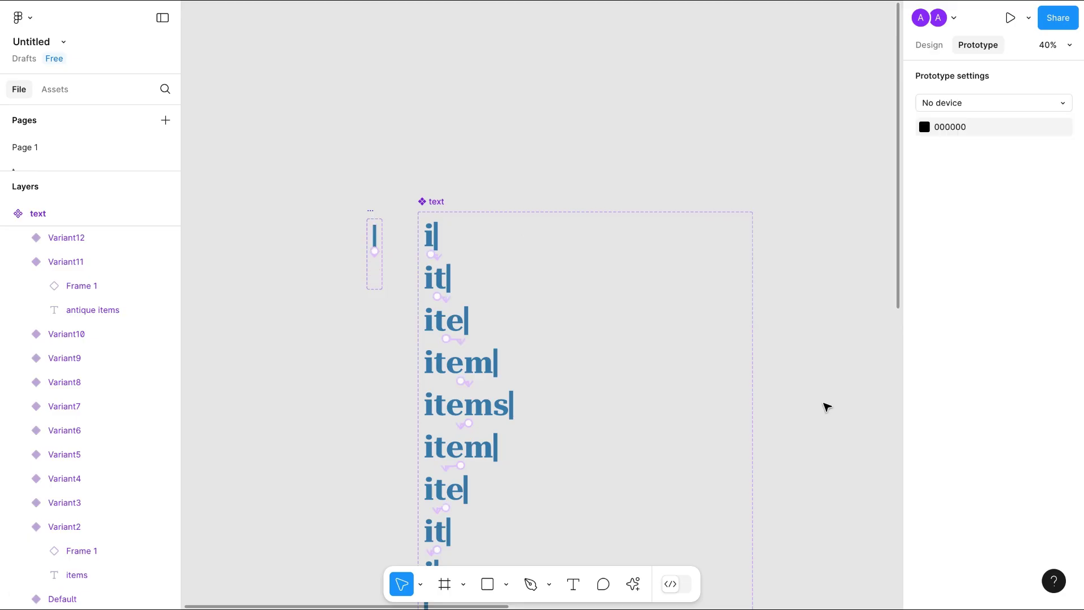
scroll(637, 402, up, 2)
scroll(637, 402, right, 1)
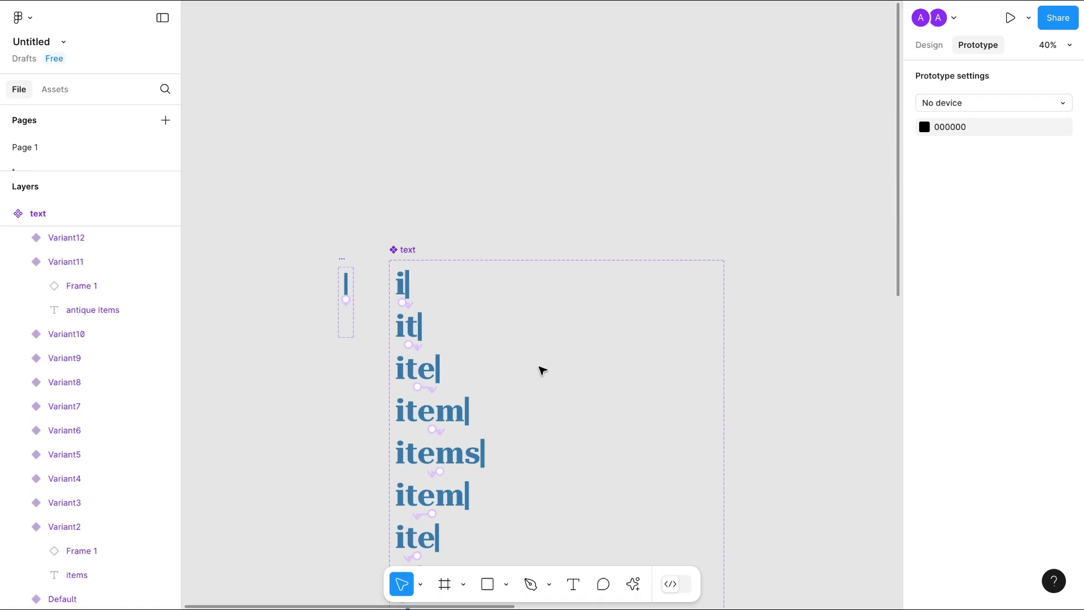
Draw test frame Frame 2 and drop a Frame 1 cursor instance inside it.
key(f)
drag(408, 65, 700, 211)
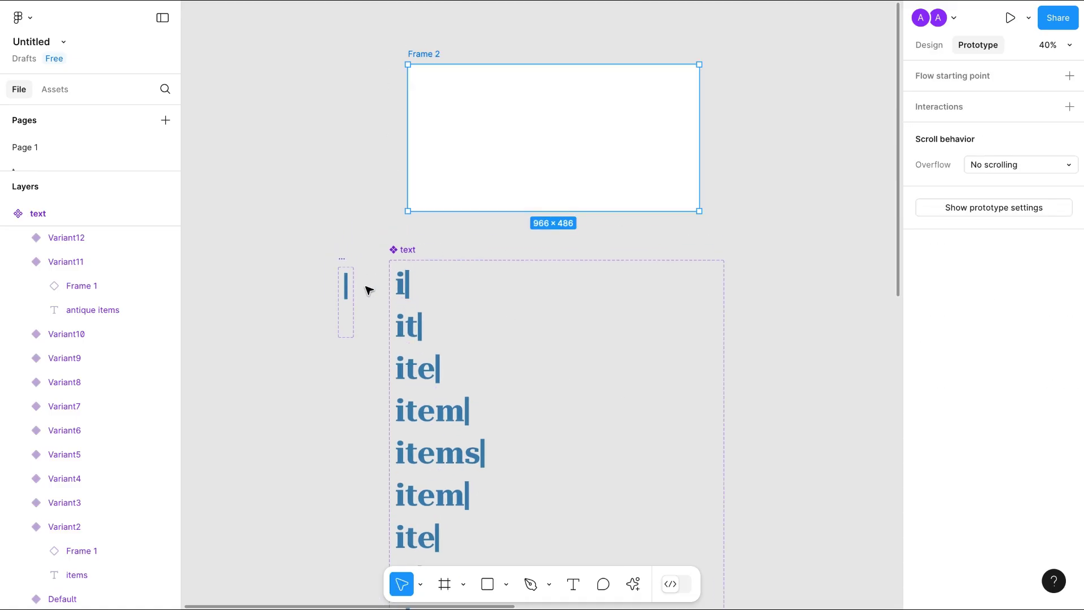
click(55, 89)
drag(56, 201, 557, 138)
click(425, 54)
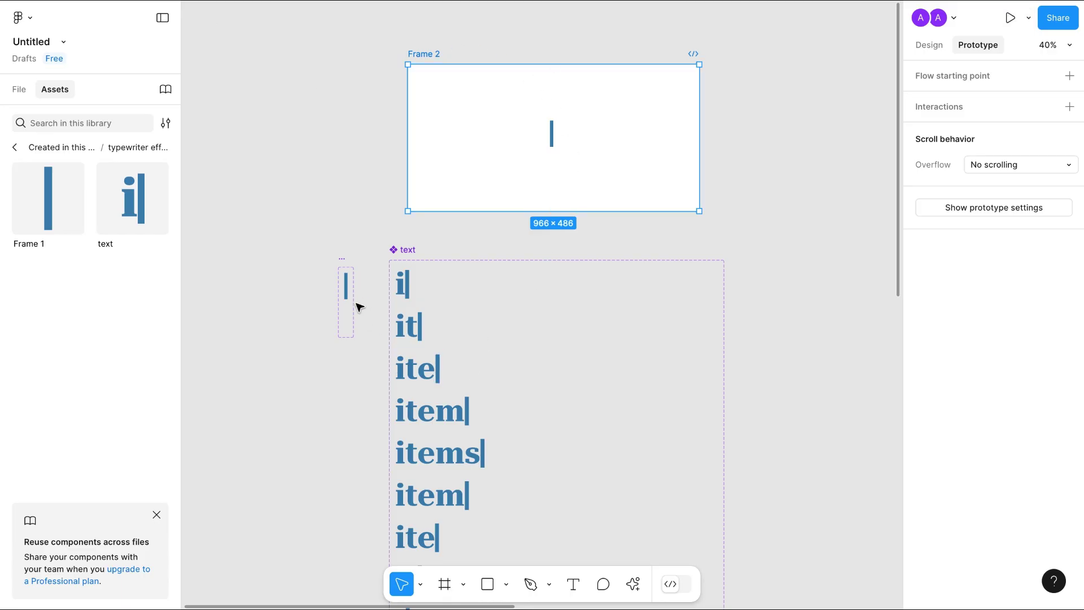
Delete the test frame Frame 2.
click(594, 126)
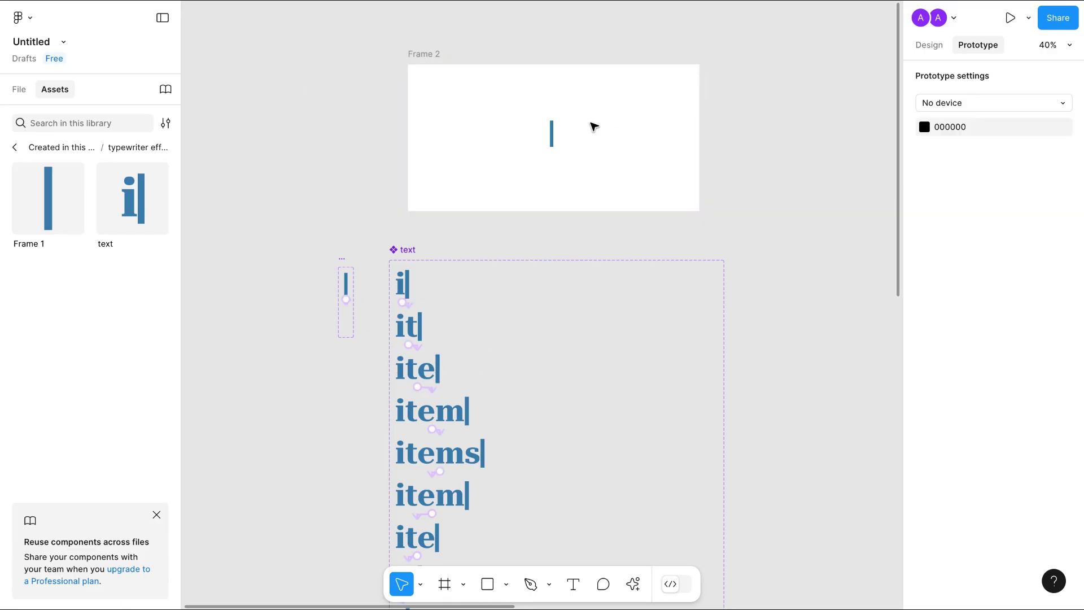
click(425, 55)
key(Delete)
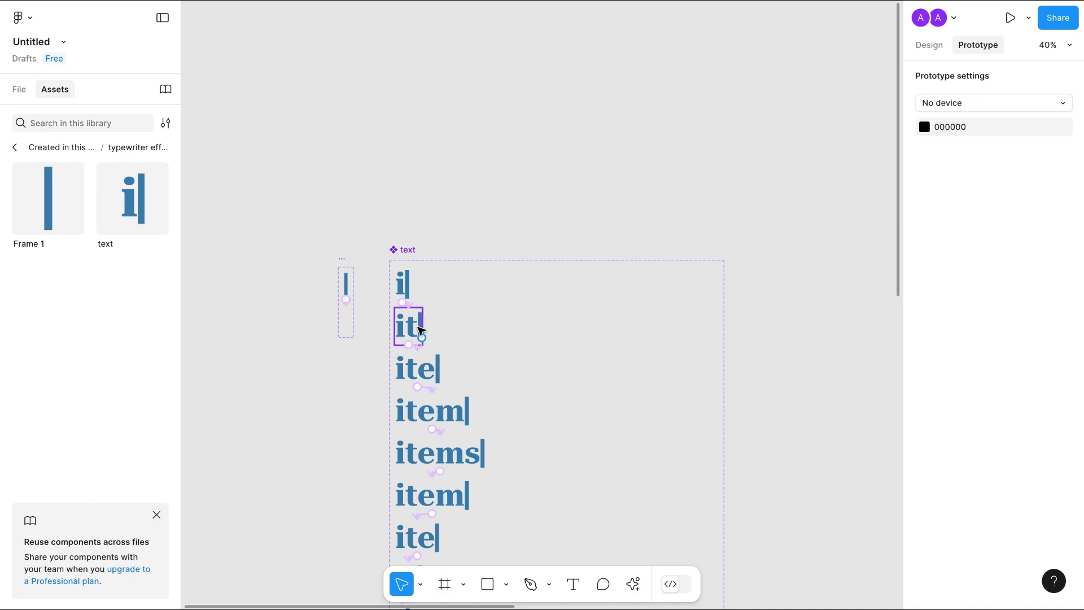
scroll(419, 331, up, 5)
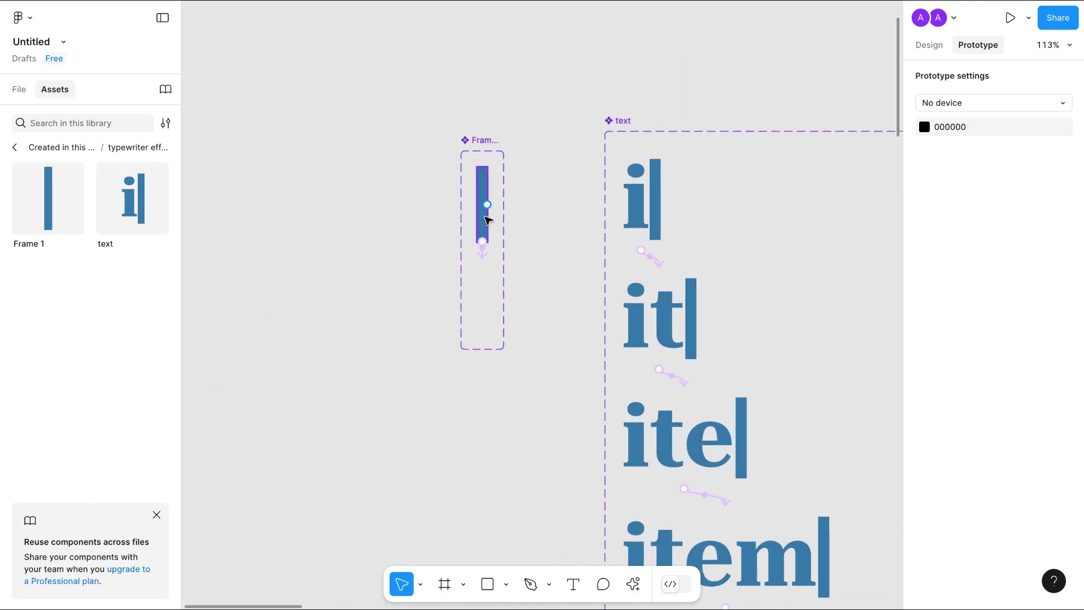
Add Variant2 to the cursor component, linked back to Default After delay 200ms.
click(487, 219)
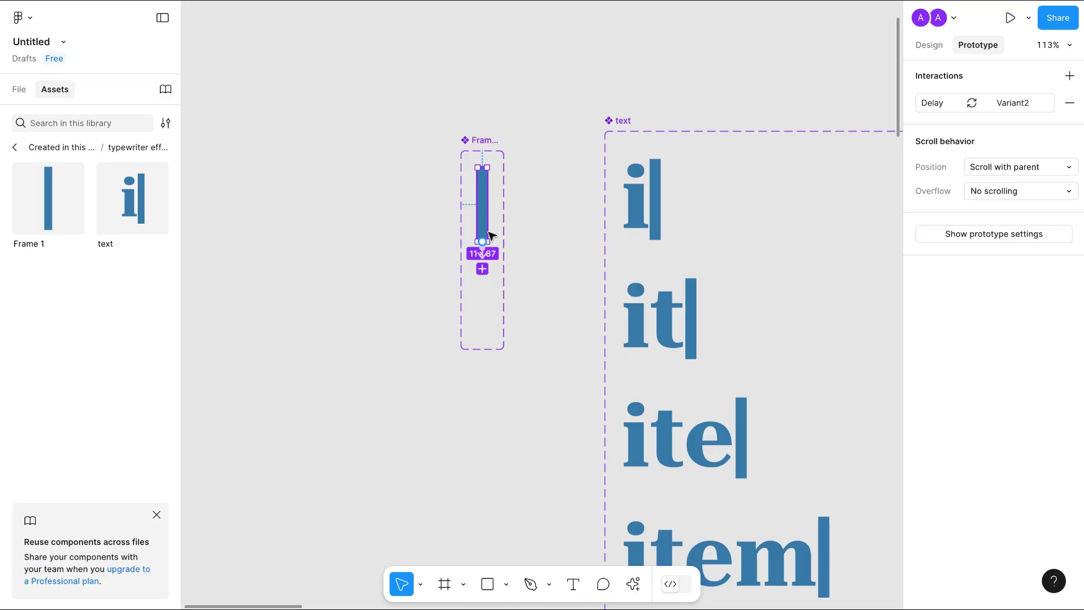
click(487, 299)
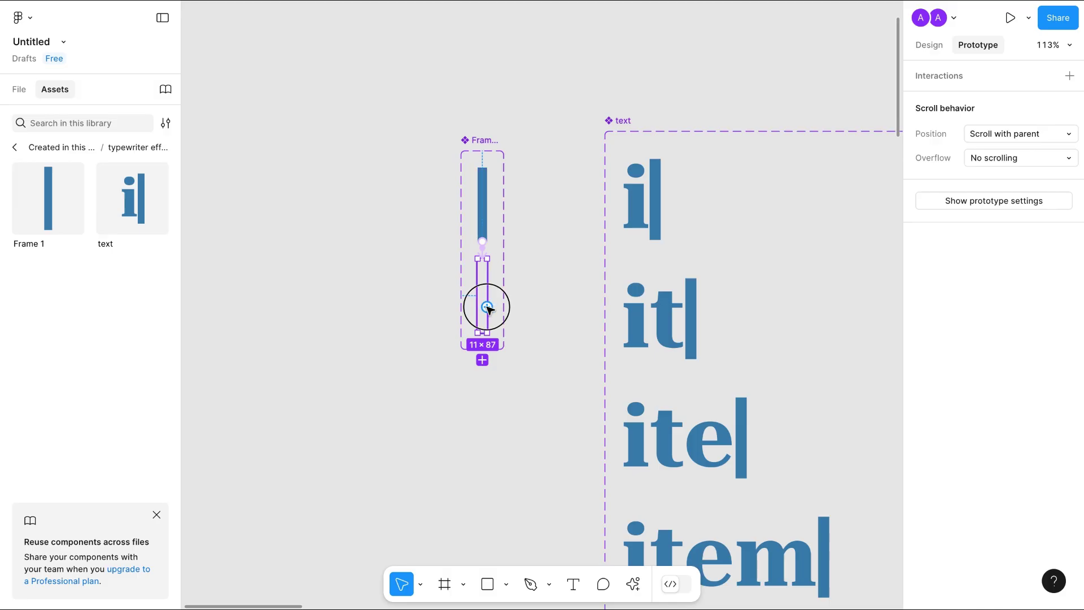
drag(487, 308, 487, 231)
click(501, 312)
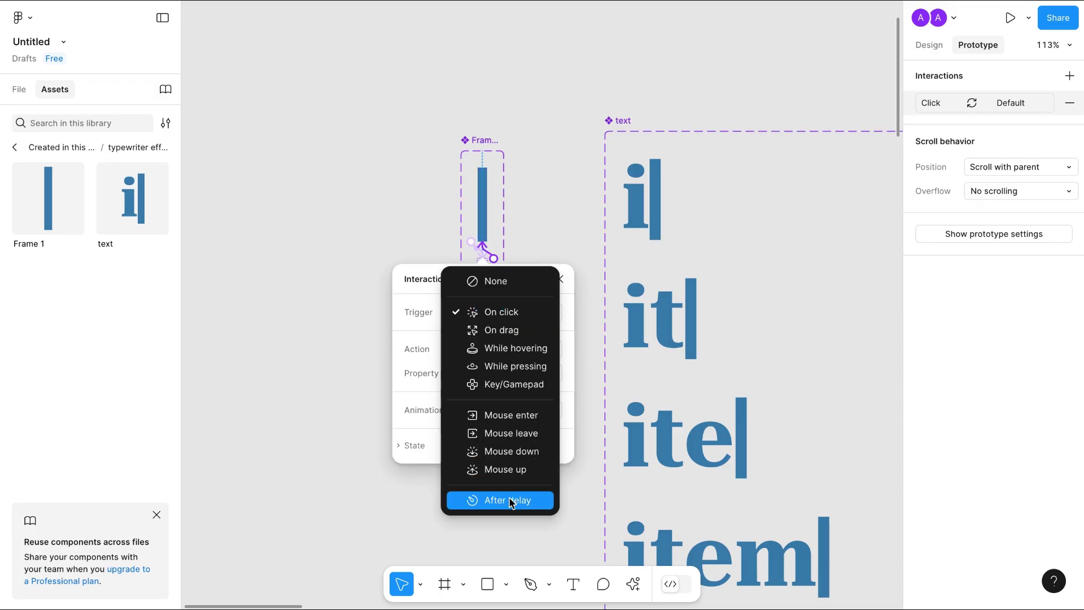
click(510, 500)
click(486, 341)
text(200ms)
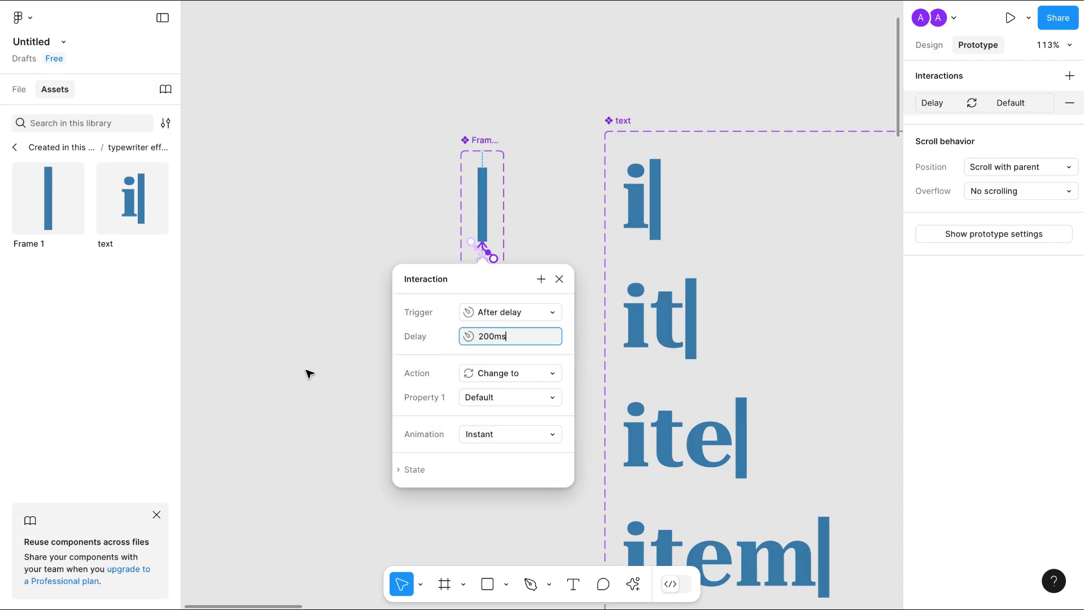
click(310, 375)
scroll(612, 288, right, 5)
scroll(612, 288, right, 5)
Scale the playing prototype preview to Fit width and height.
scroll(615, 289, right, 15)
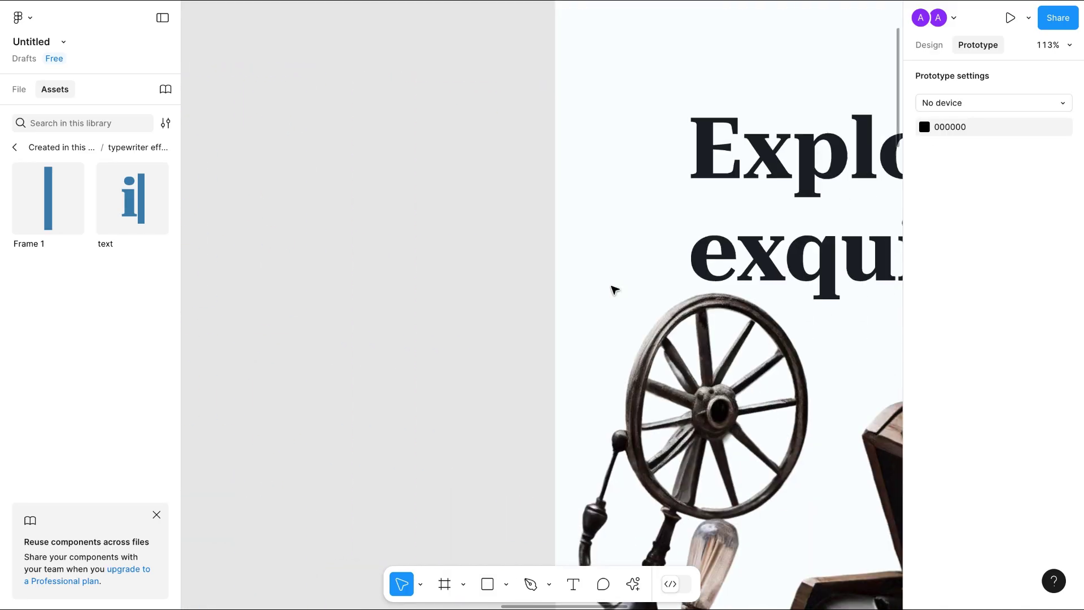
scroll(614, 290, down, 5)
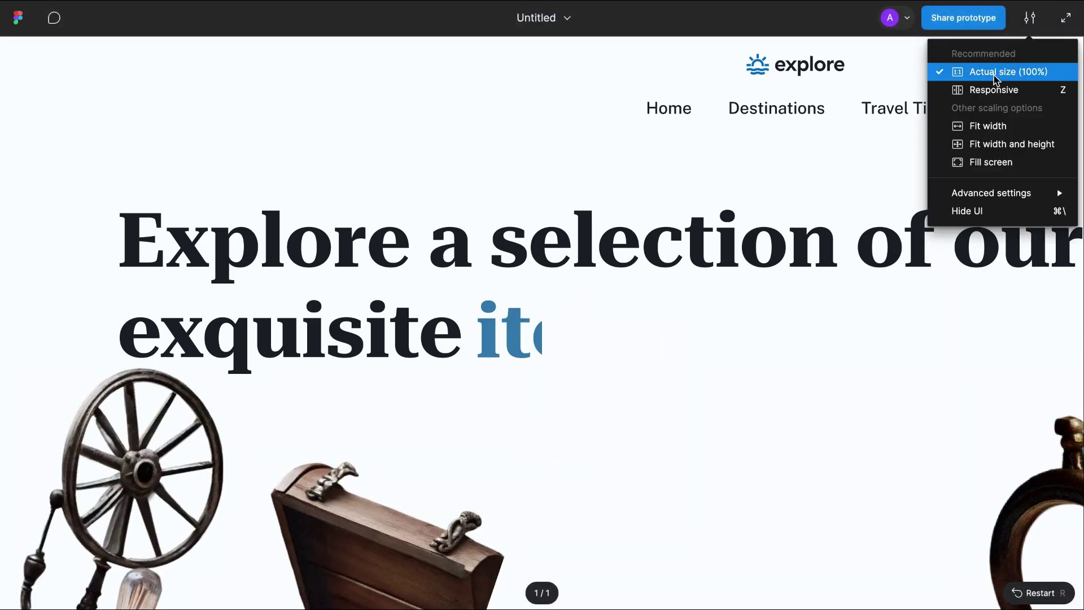
click(994, 144)
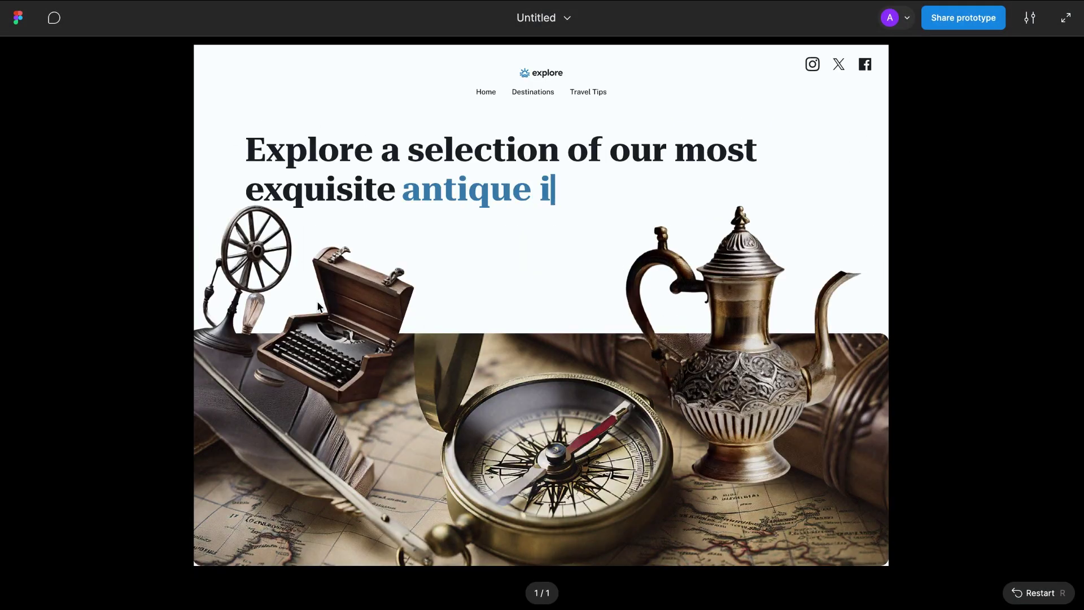